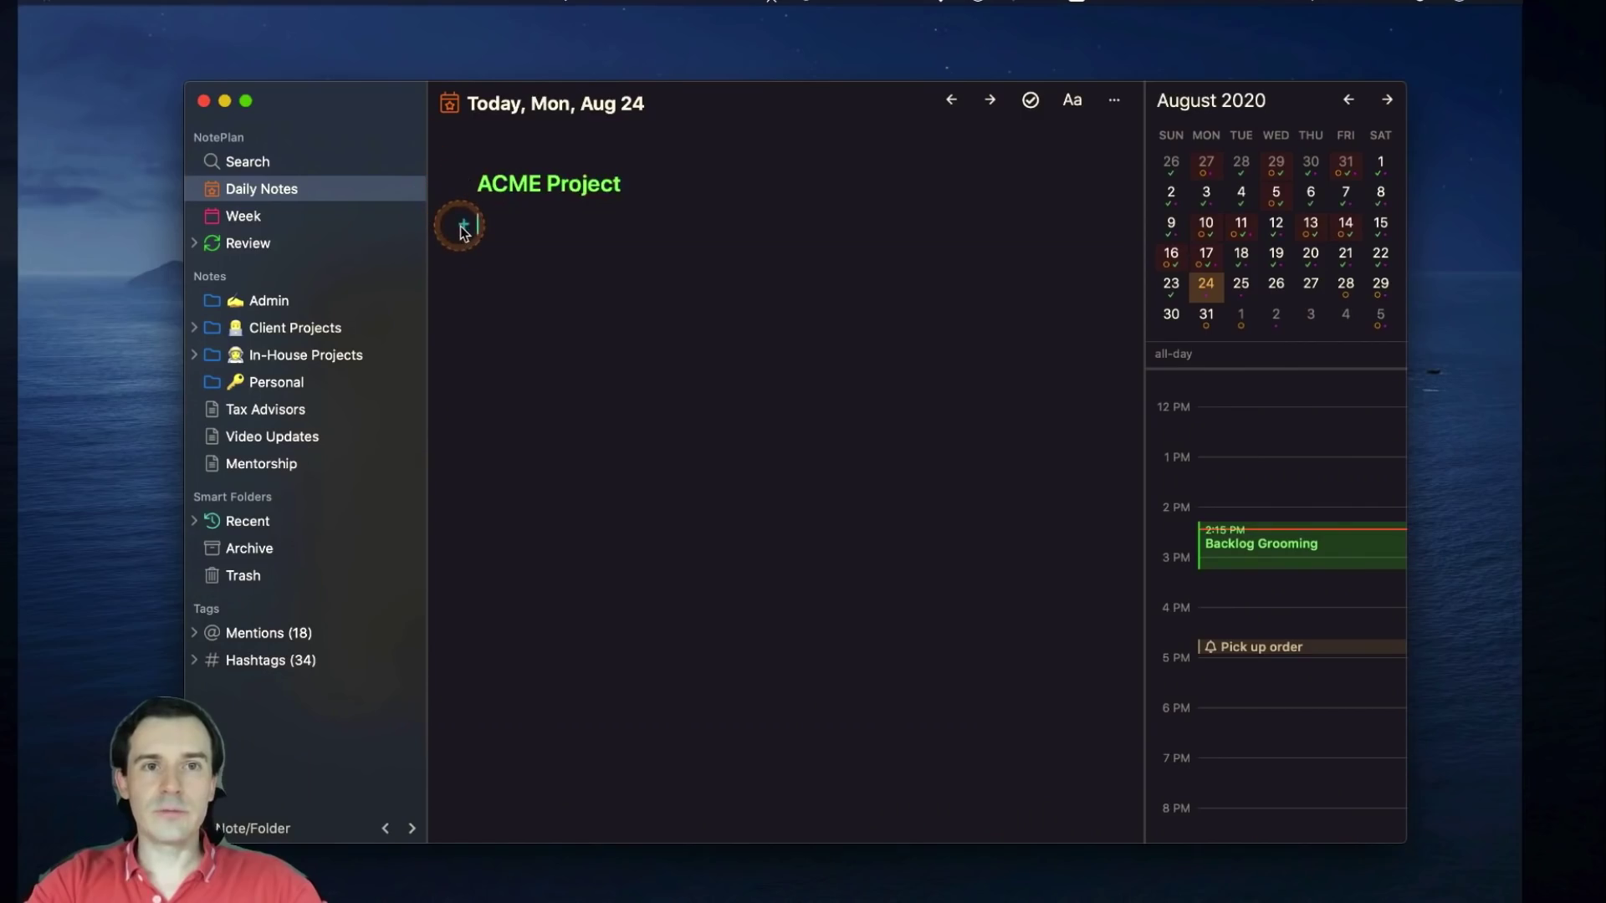
Step: Add a pasted task about landing page specifications under ACME Project
{"action": "left_click", "coordinate": [461, 225]}
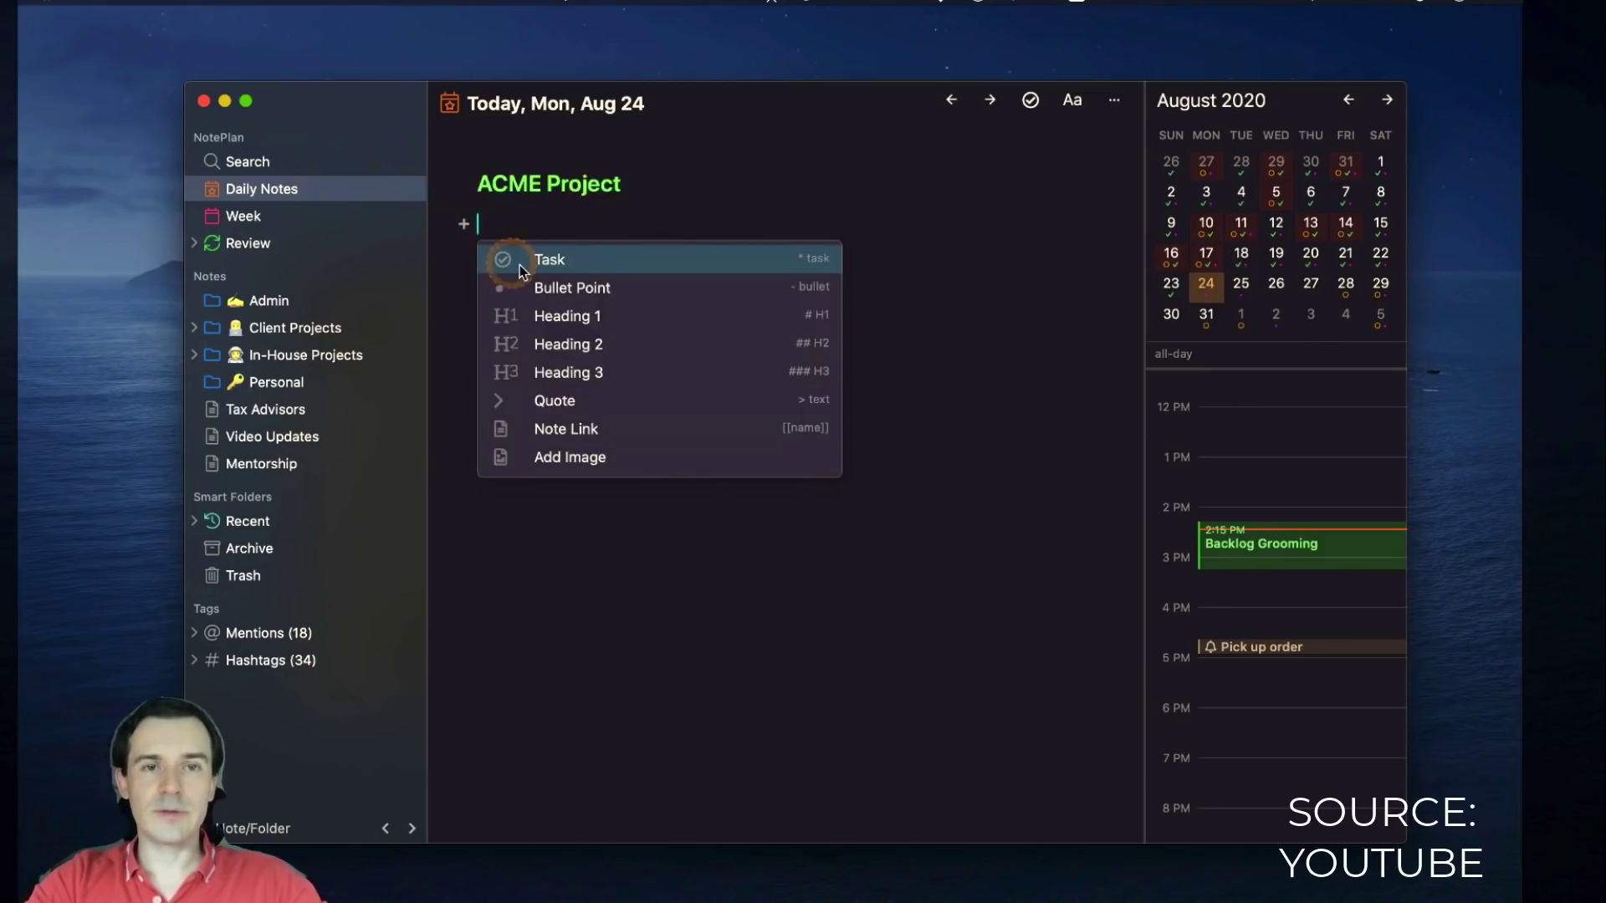
{"action": "left_click", "coordinate": [548, 261]}
{"action": "type", "text": "Get in touch with @dirk to get the specifications for the landing page at 3p – 4p."}
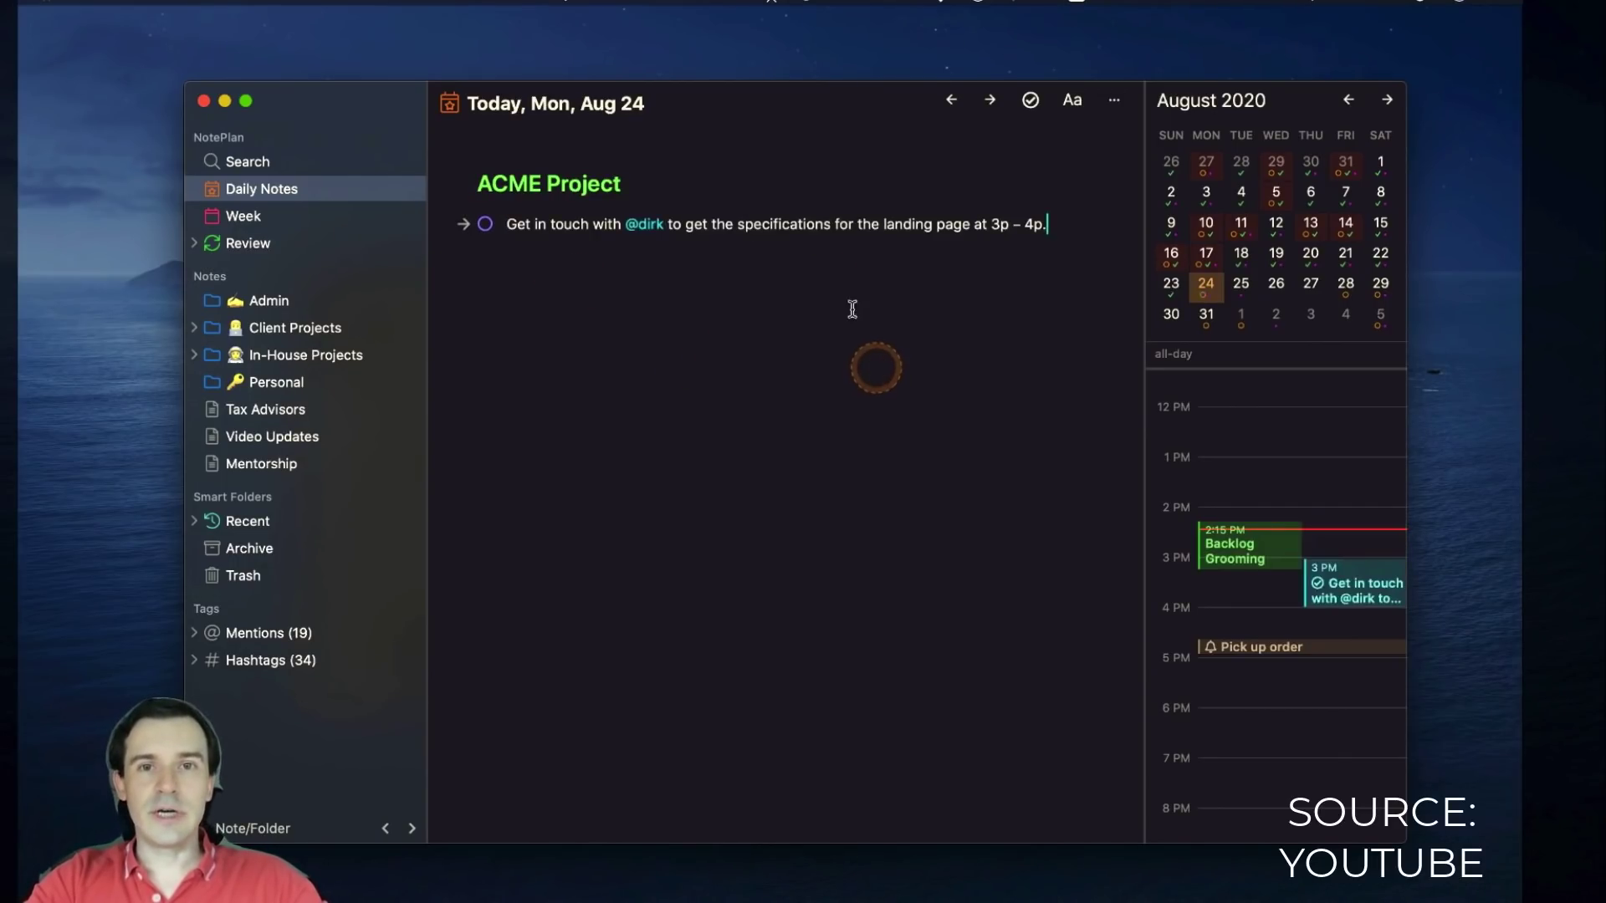
{"action": "key", "text": "Return"}
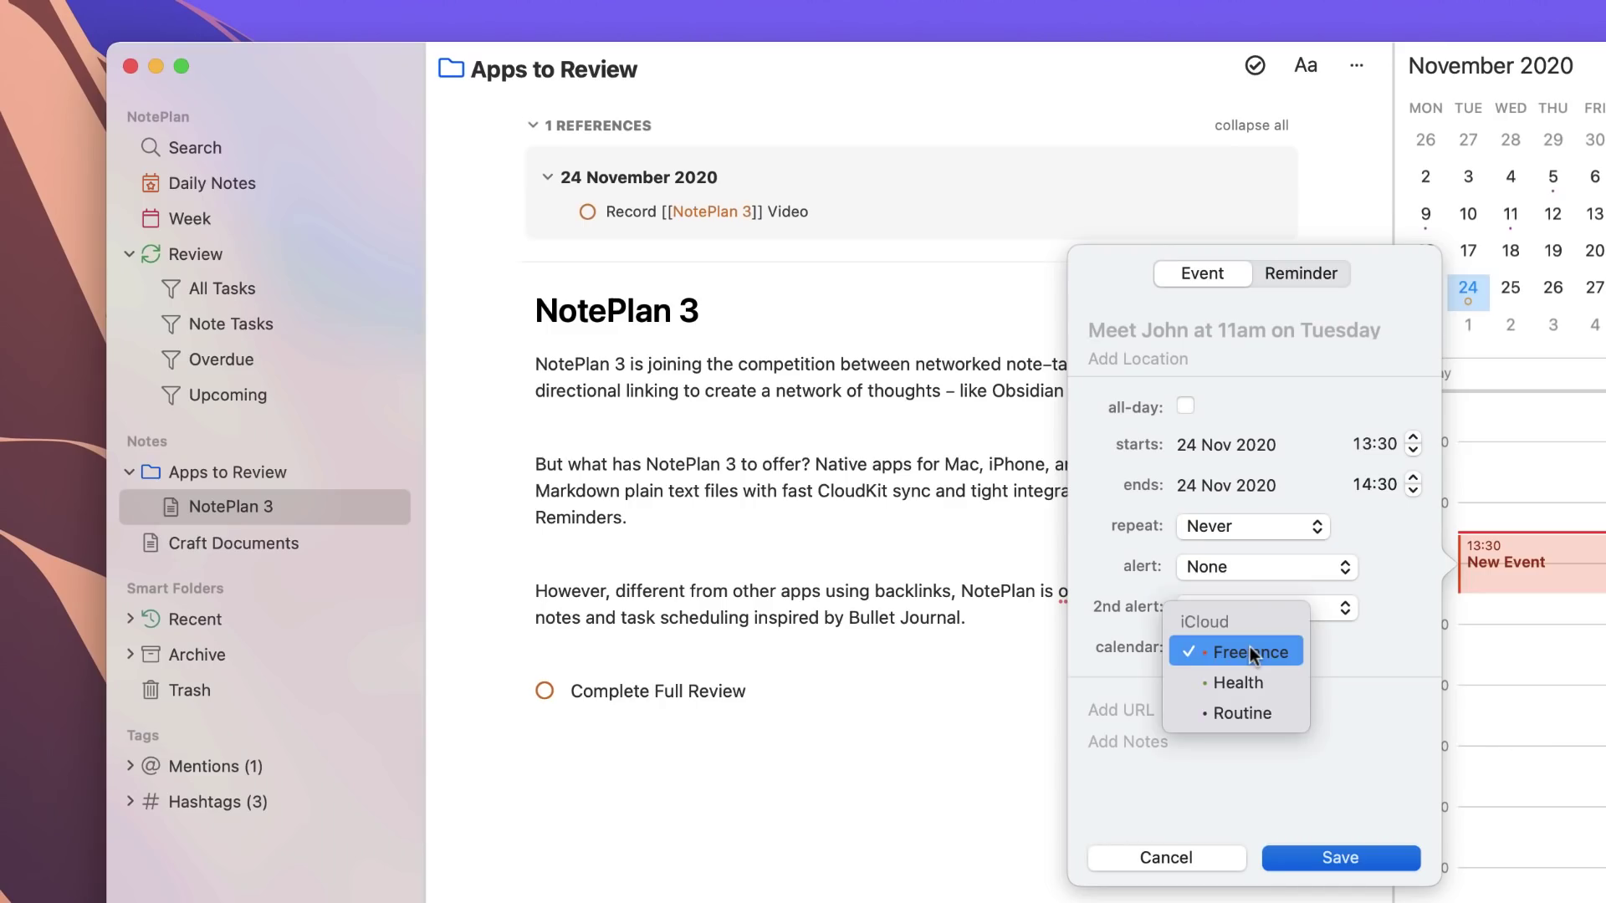
{"action": "left_click", "coordinate": [1250, 646]}
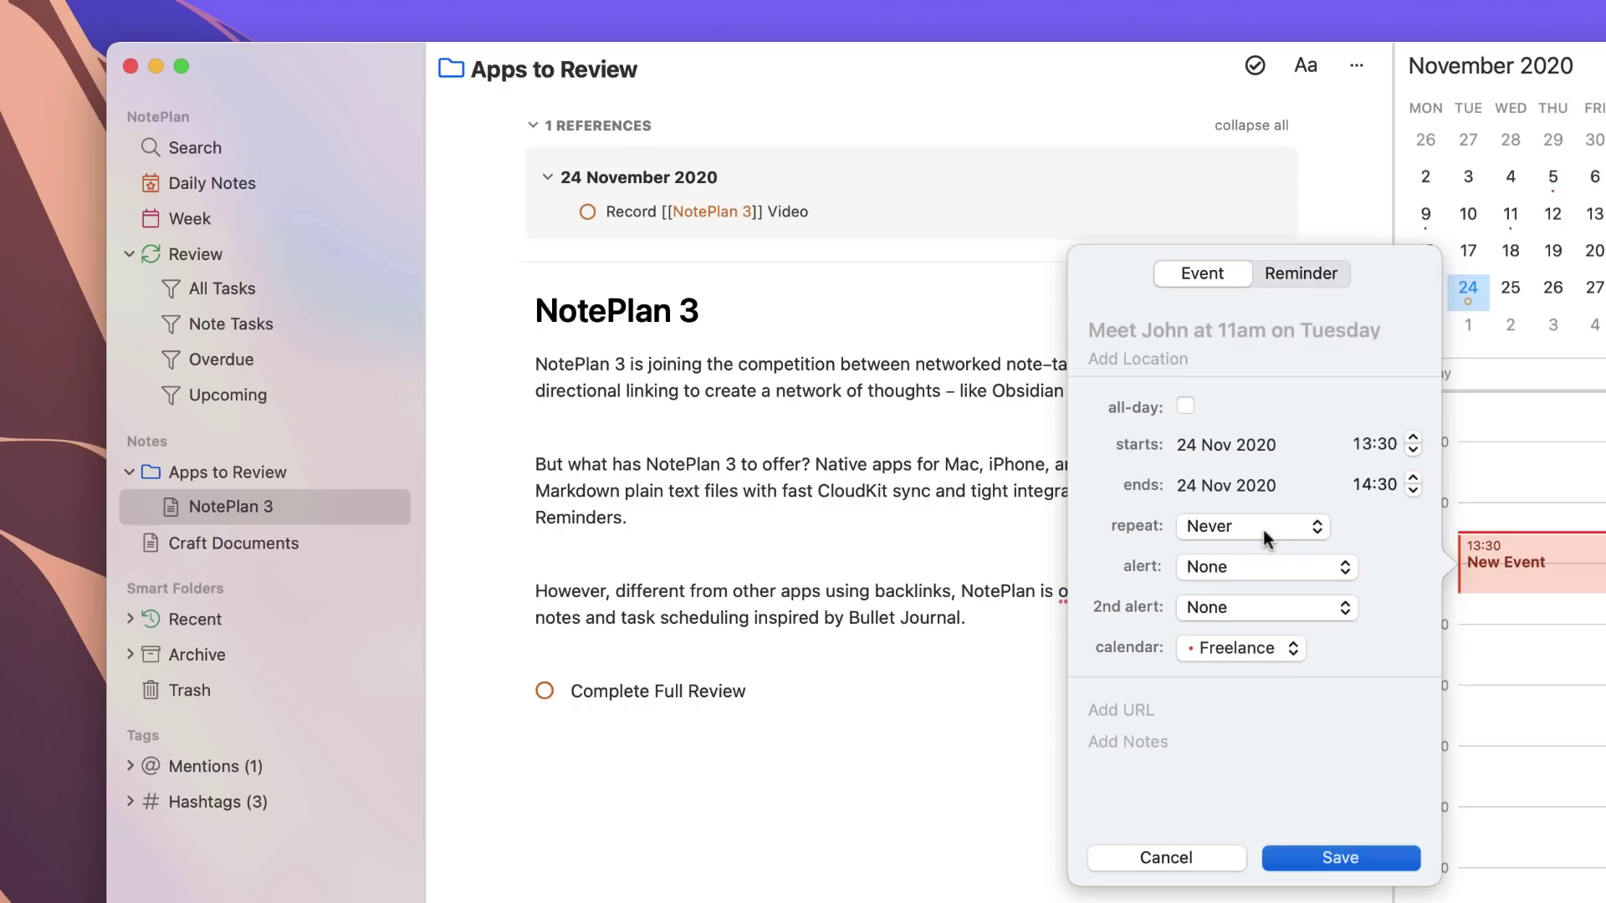
Step: Create a 'Review NotePlan 3' event from 13:30 to 14:30 in the Freelance calendar
{"action": "type", "text": "Review NotePlan 3"}
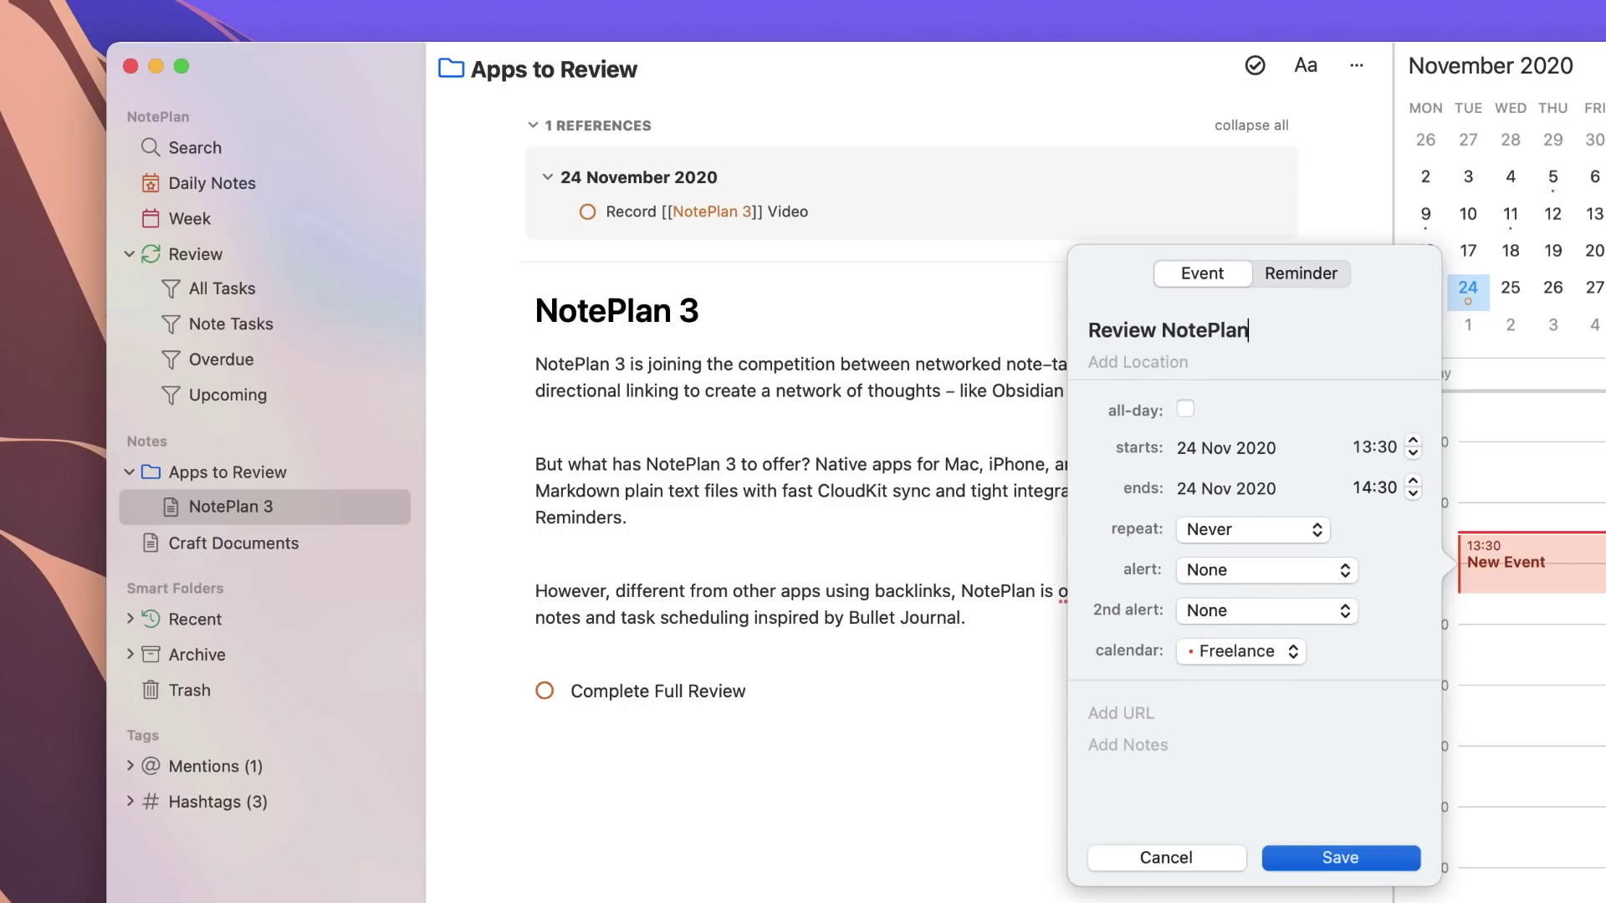
{"action": "key", "text": "Return"}
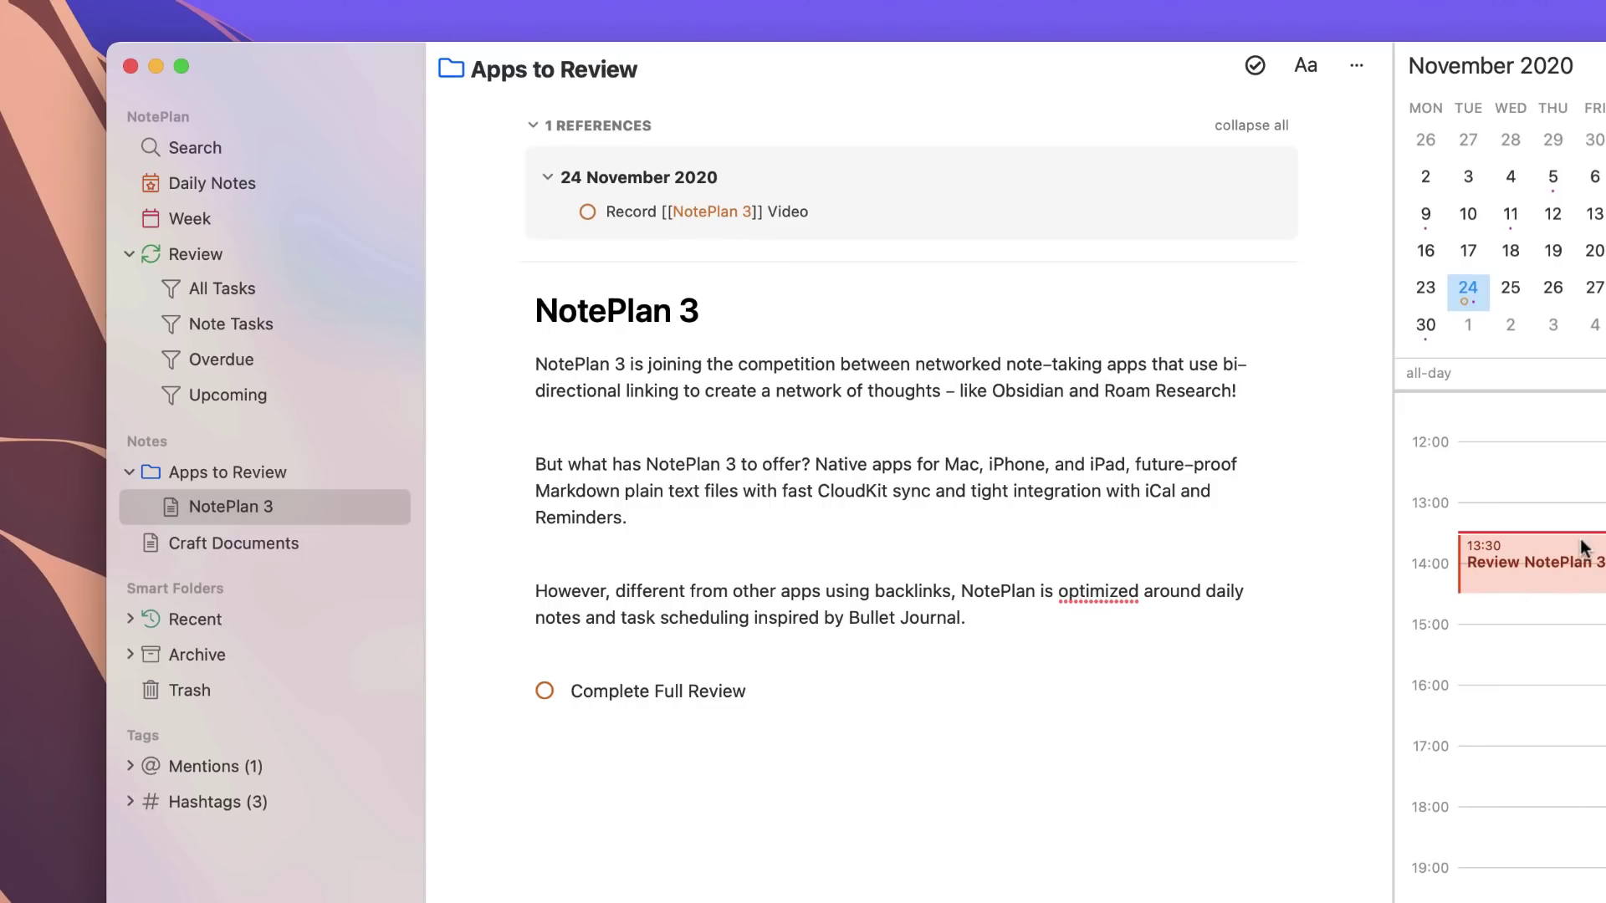
{"action": "scroll", "coordinate": [1549, 408], "scroll_direction": "up", "scroll_amount": 2}
Step: Show today's Tue 24 Nov daily note with its Record NotePlan 3 Video task
{"action": "left_click", "coordinate": [284, 192]}
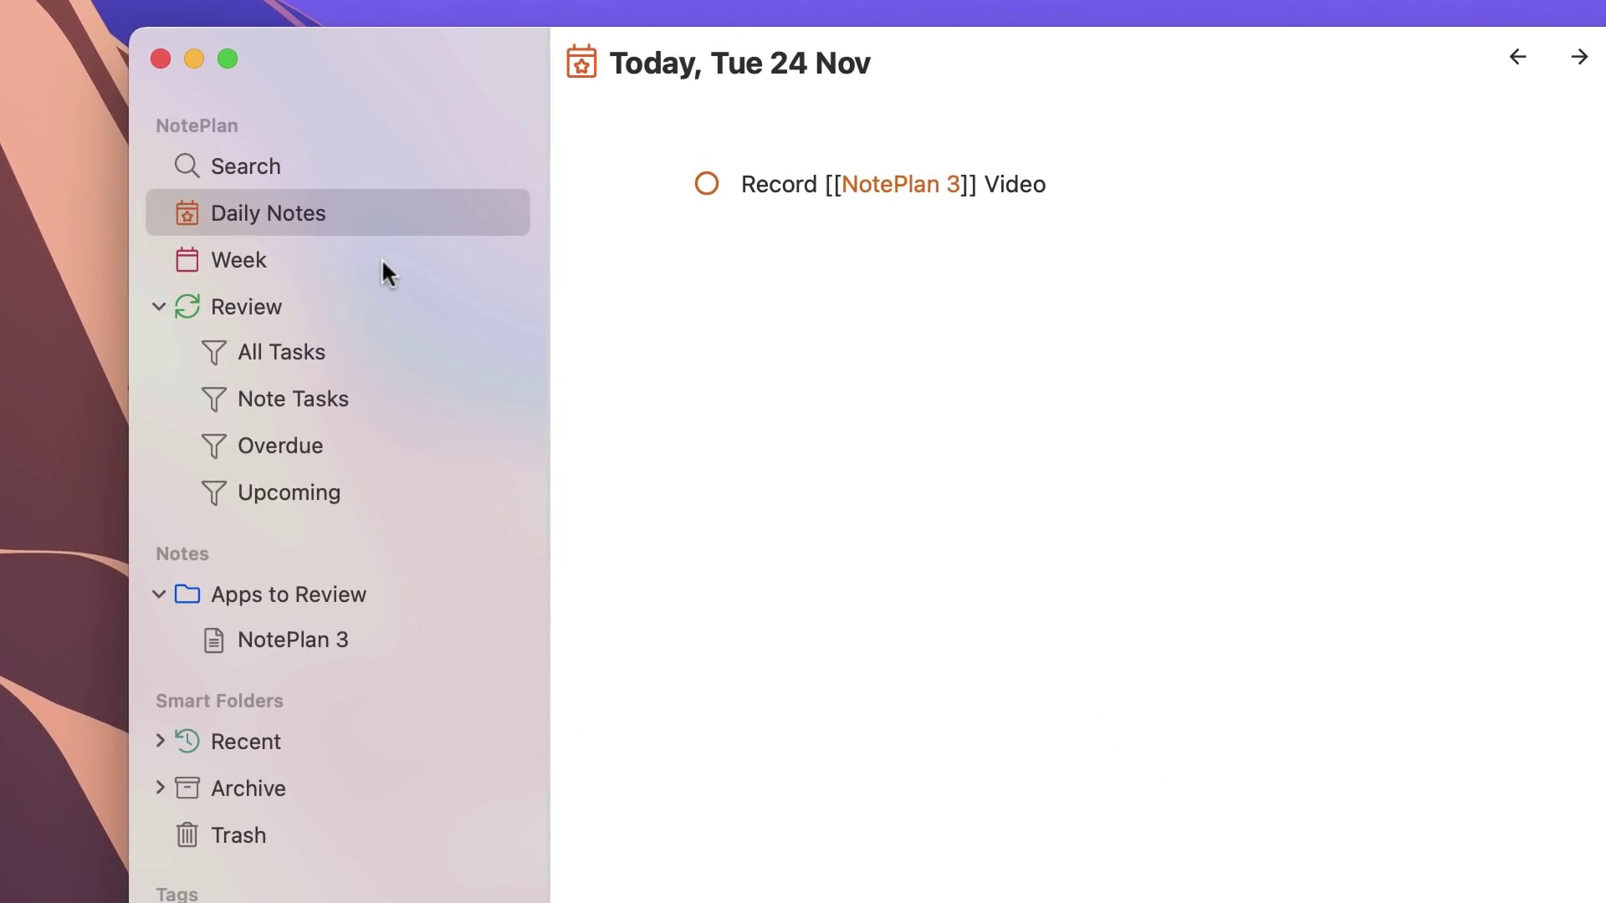
{"action": "left_click", "coordinate": [381, 260]}
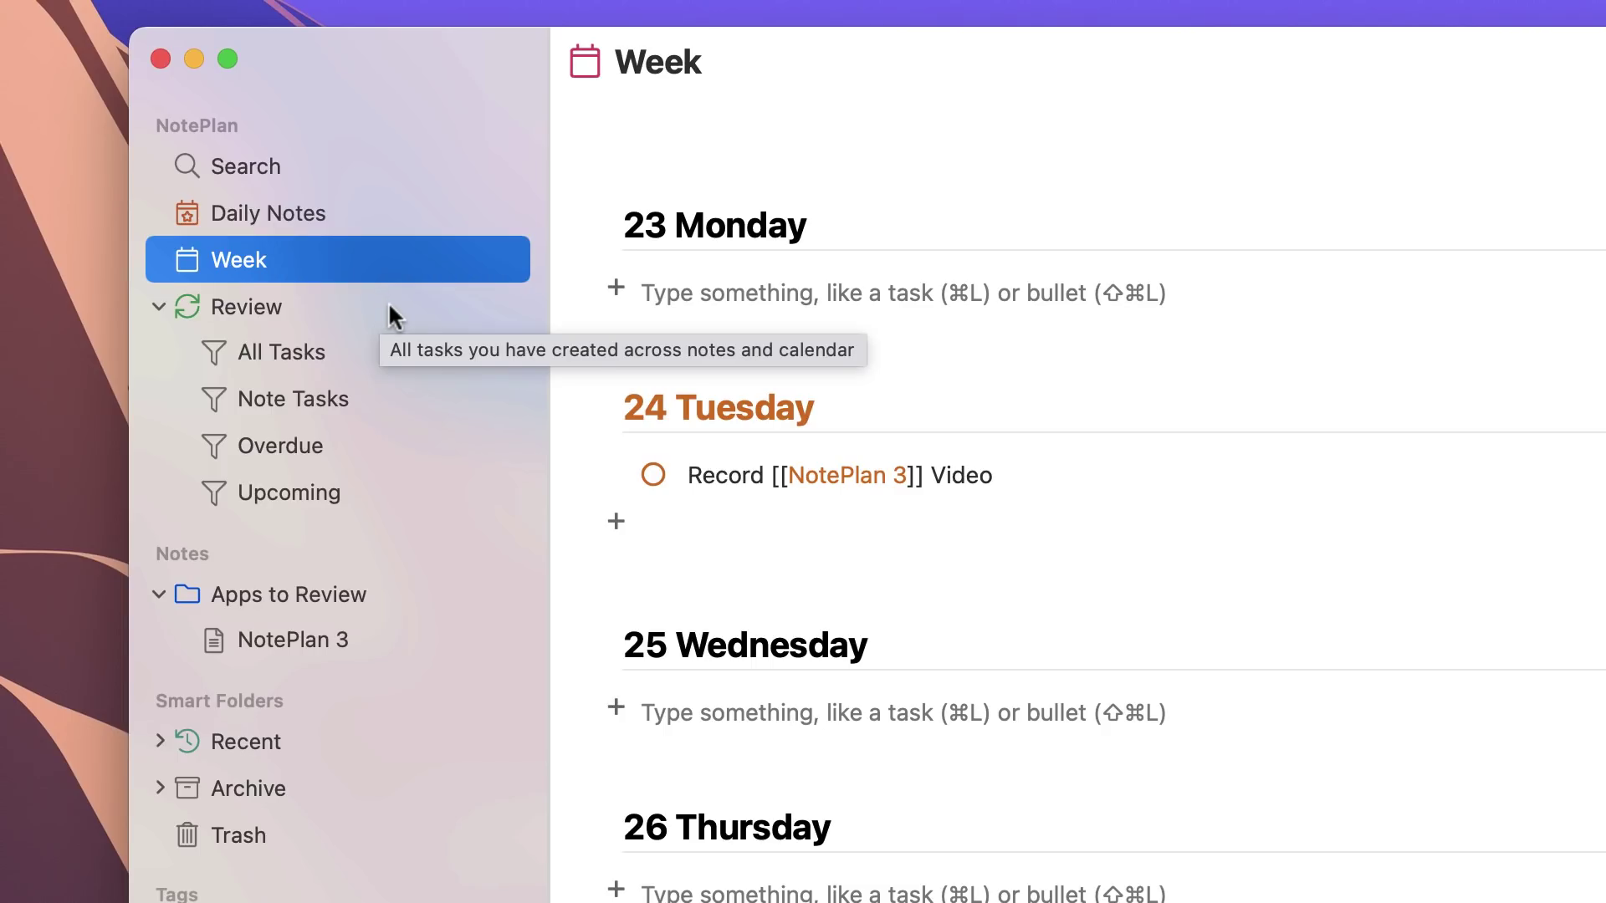
{"action": "left_click", "coordinate": [332, 594]}
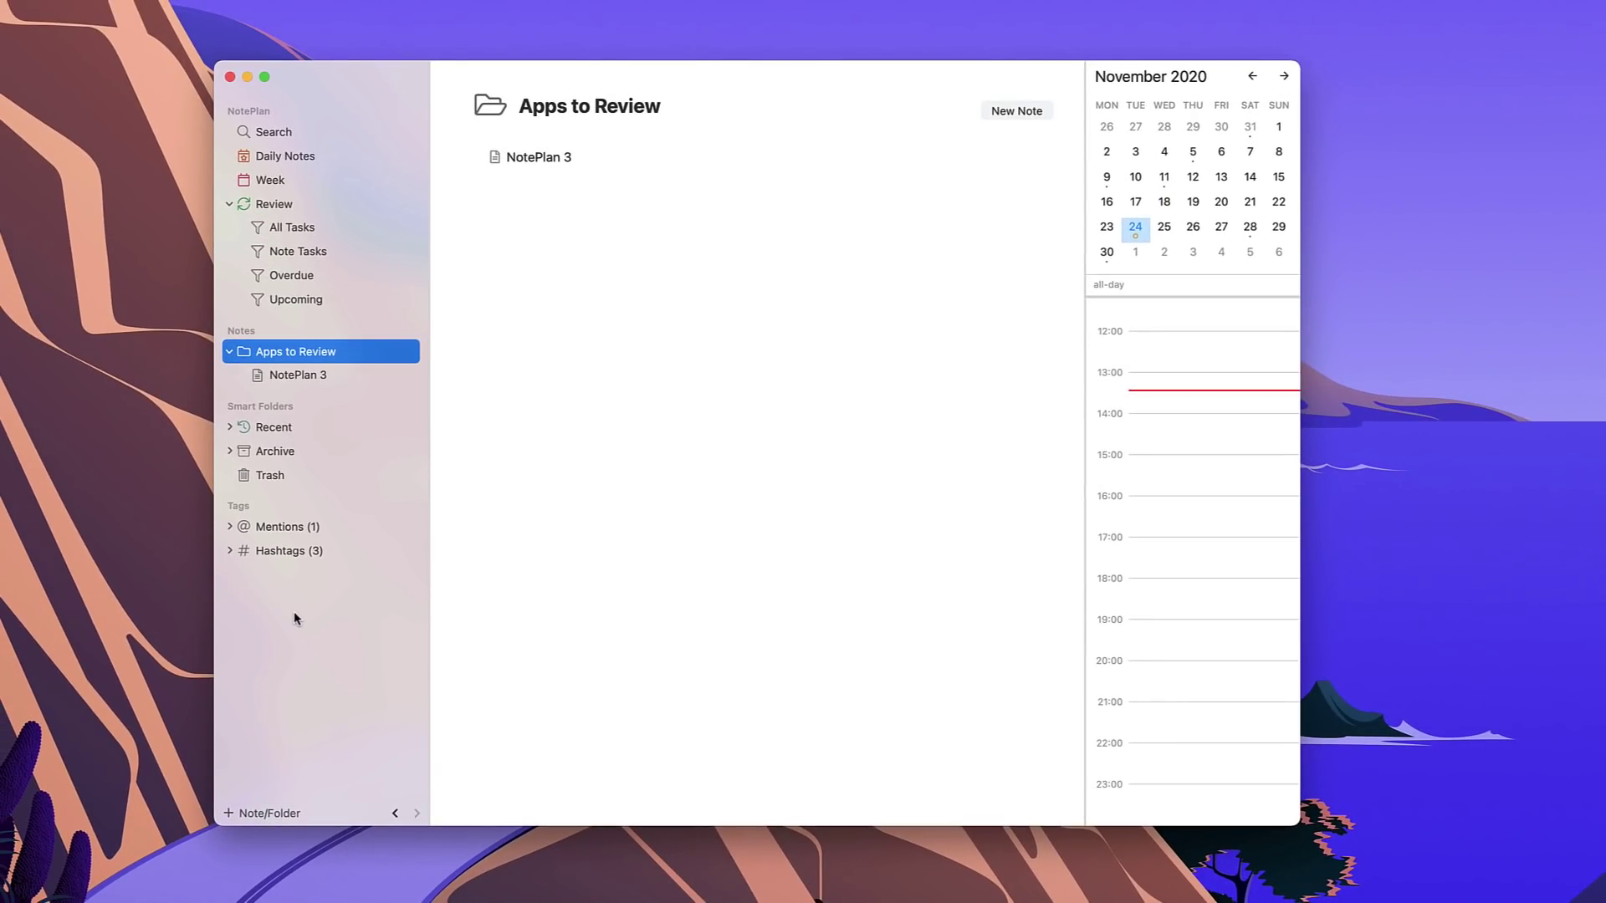
{"action": "left_click", "coordinate": [295, 153]}
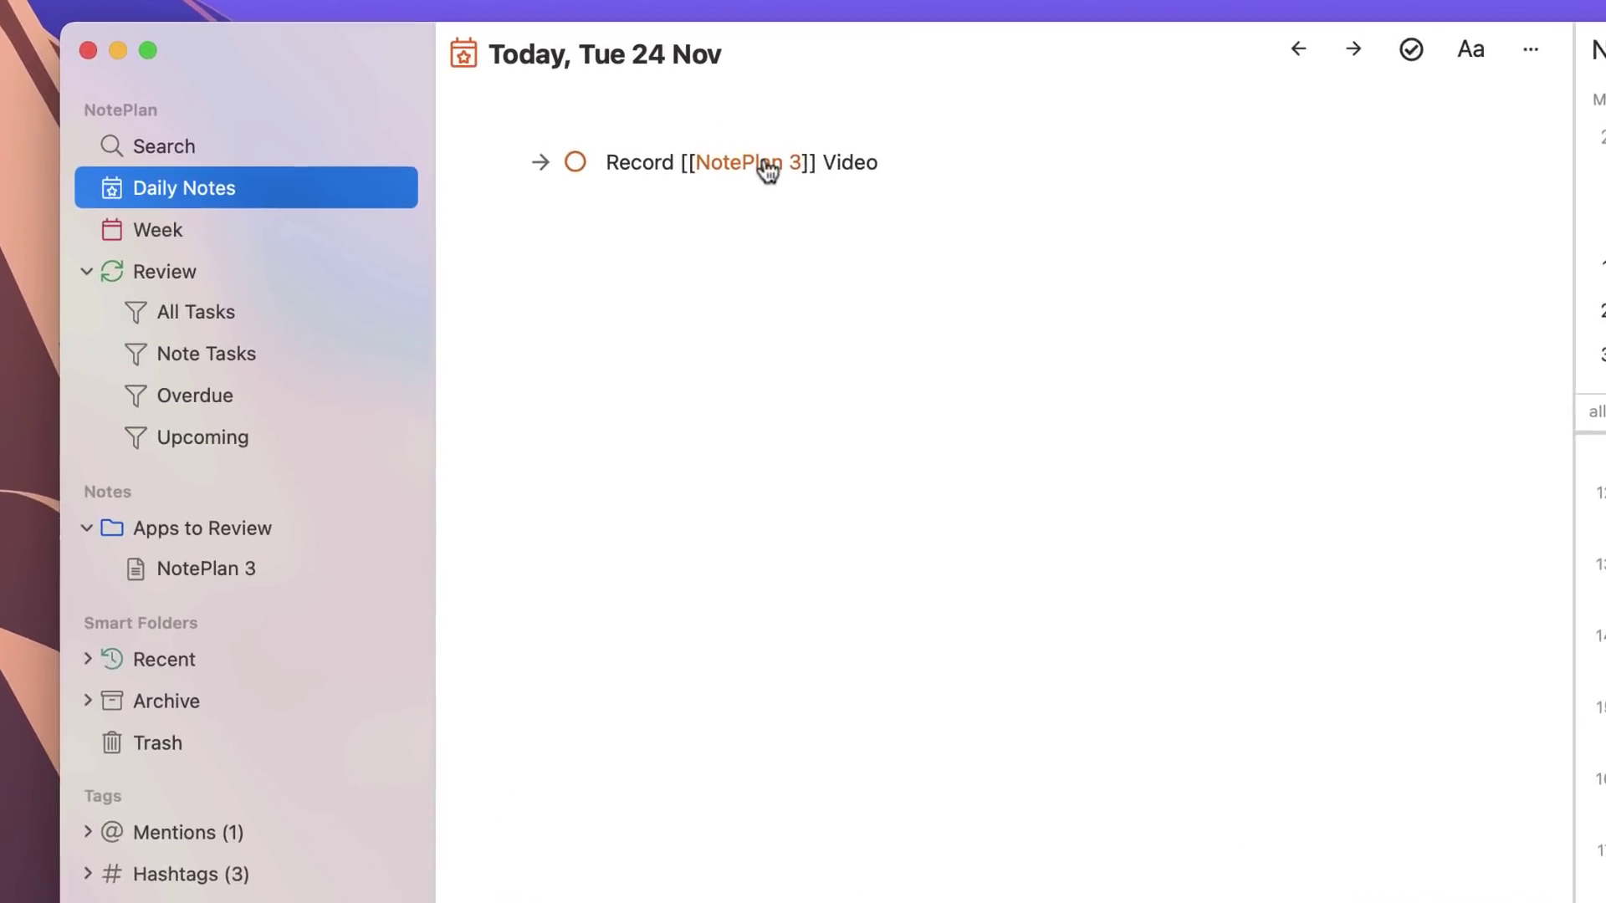
Step: Add a [[Craft Documents]] link to the 24 Nov daily note and open the new empty note
{"action": "left_click", "coordinate": [632, 146]}
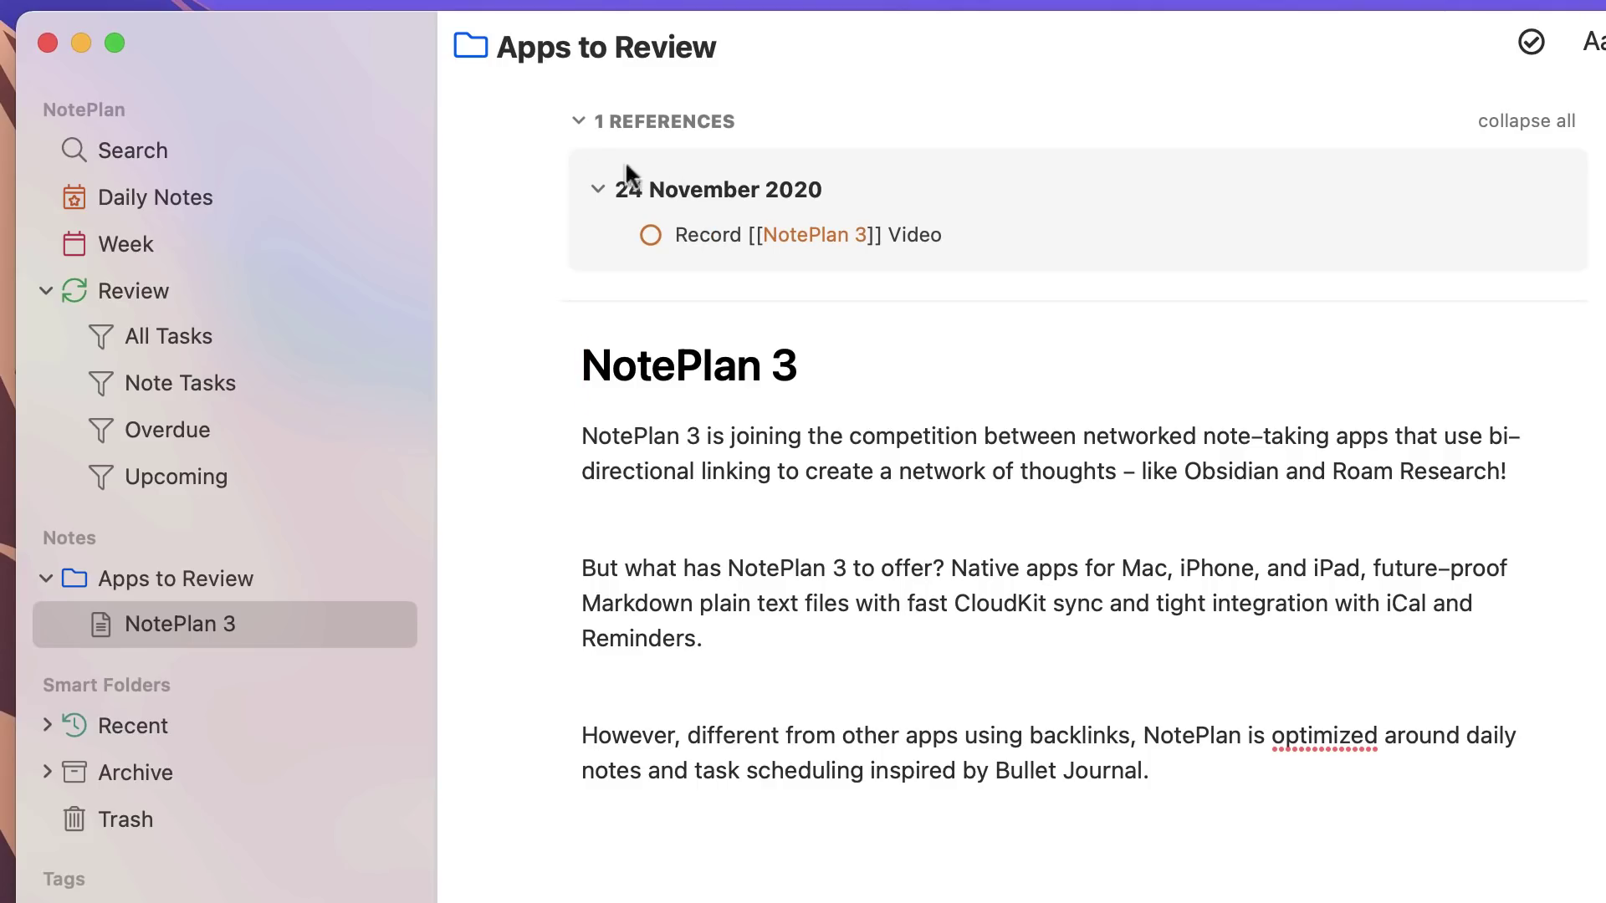
{"action": "left_click", "coordinate": [213, 180]}
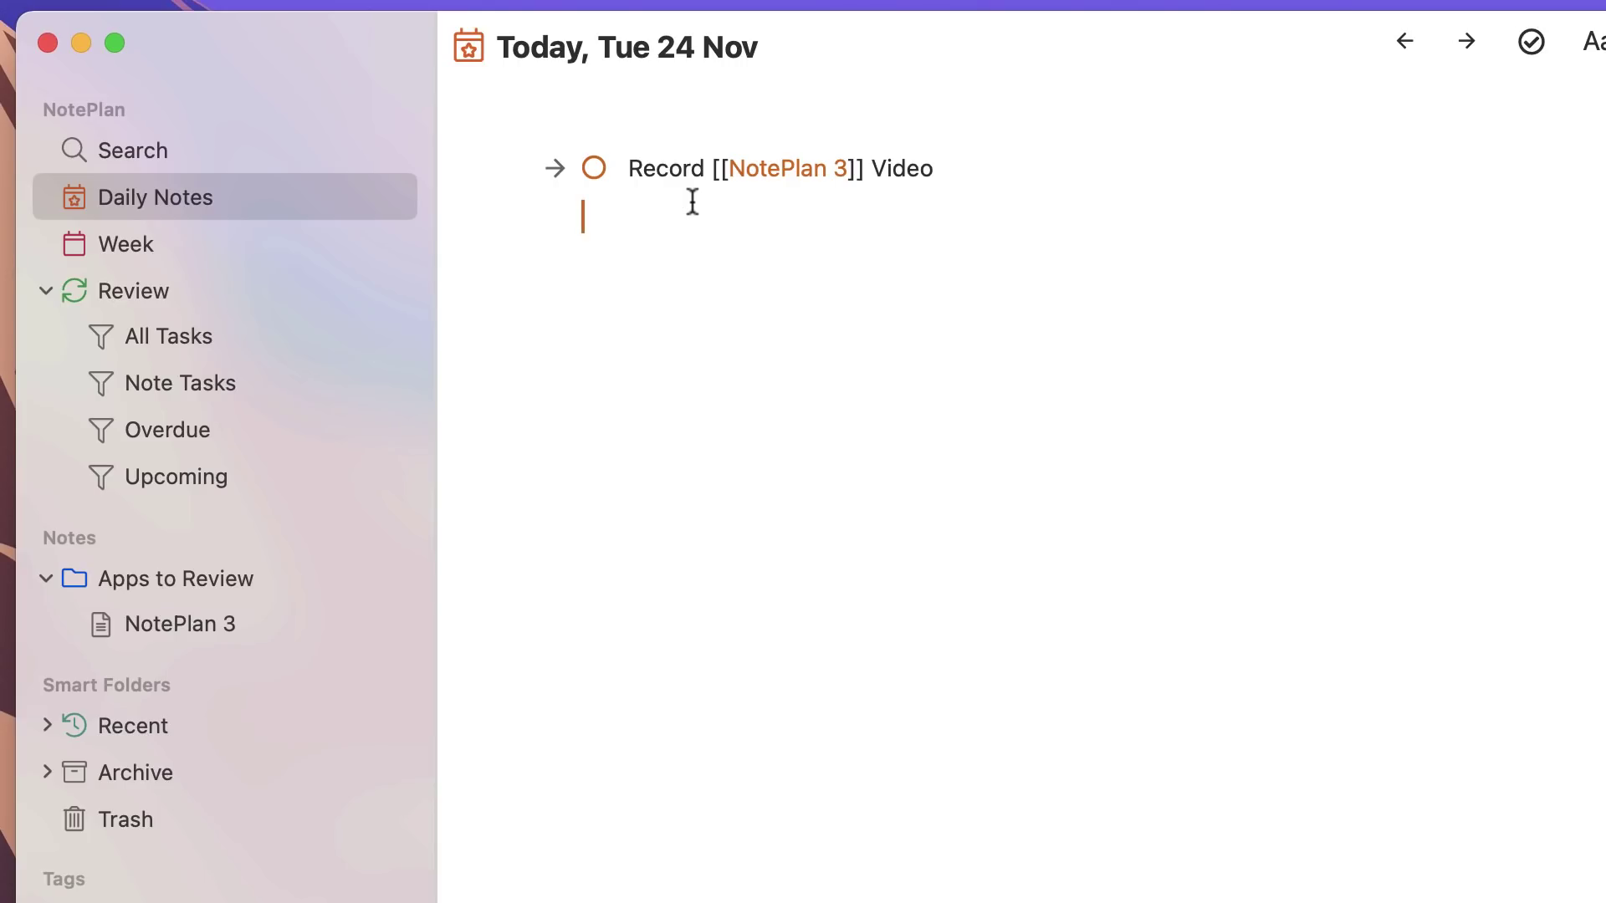
{"action": "type", "text": "[["}
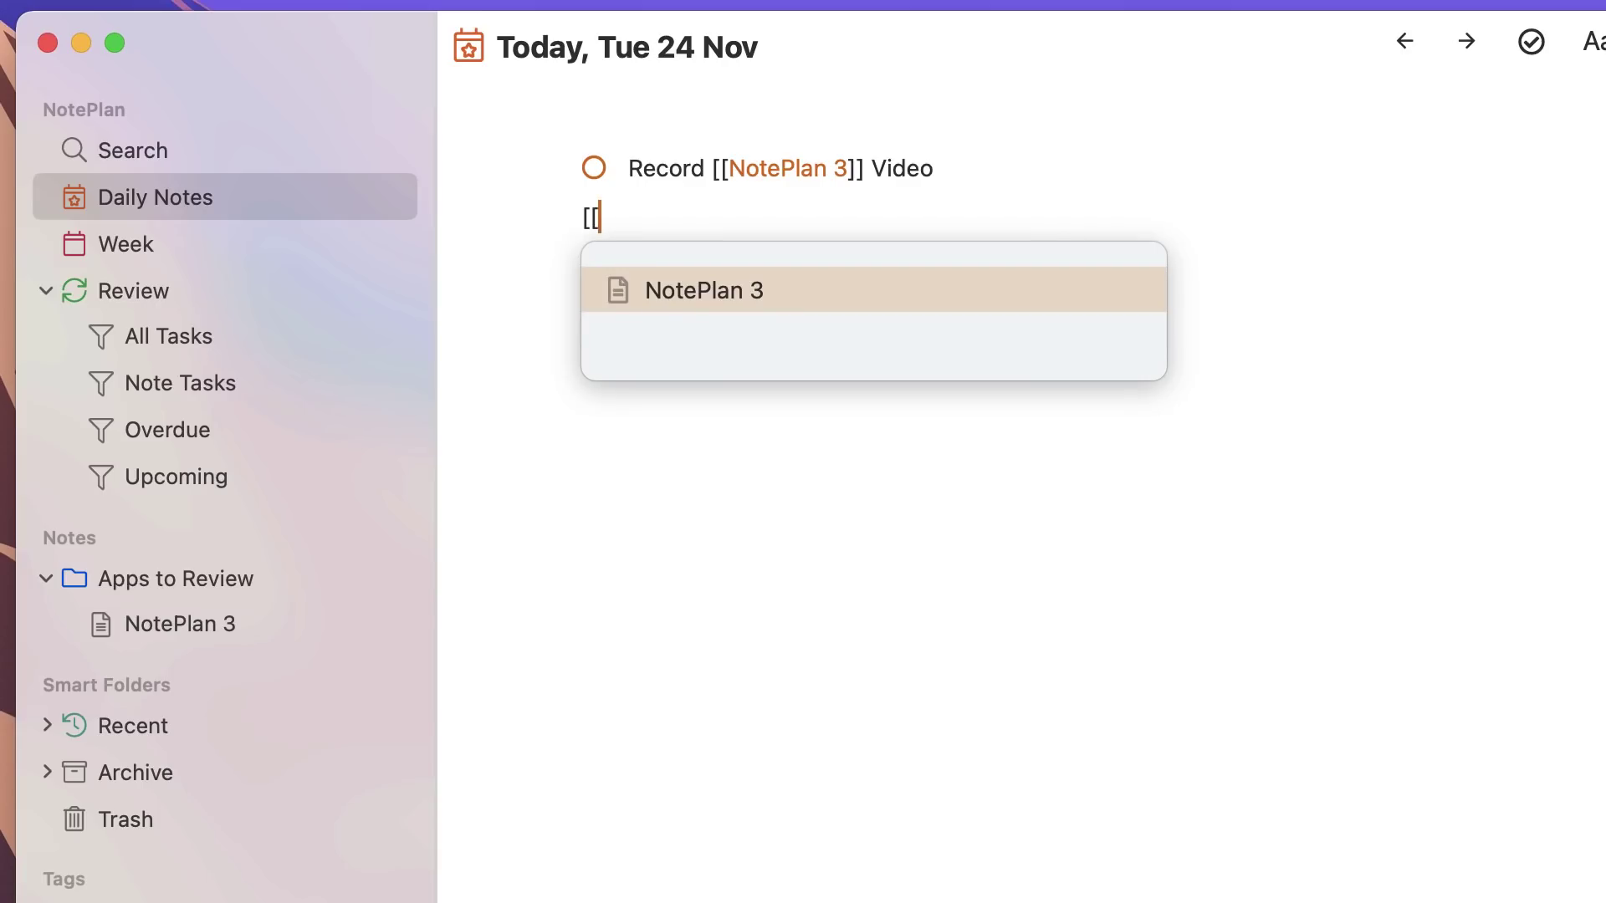
{"action": "type", "text": "Craft Documents]]"}
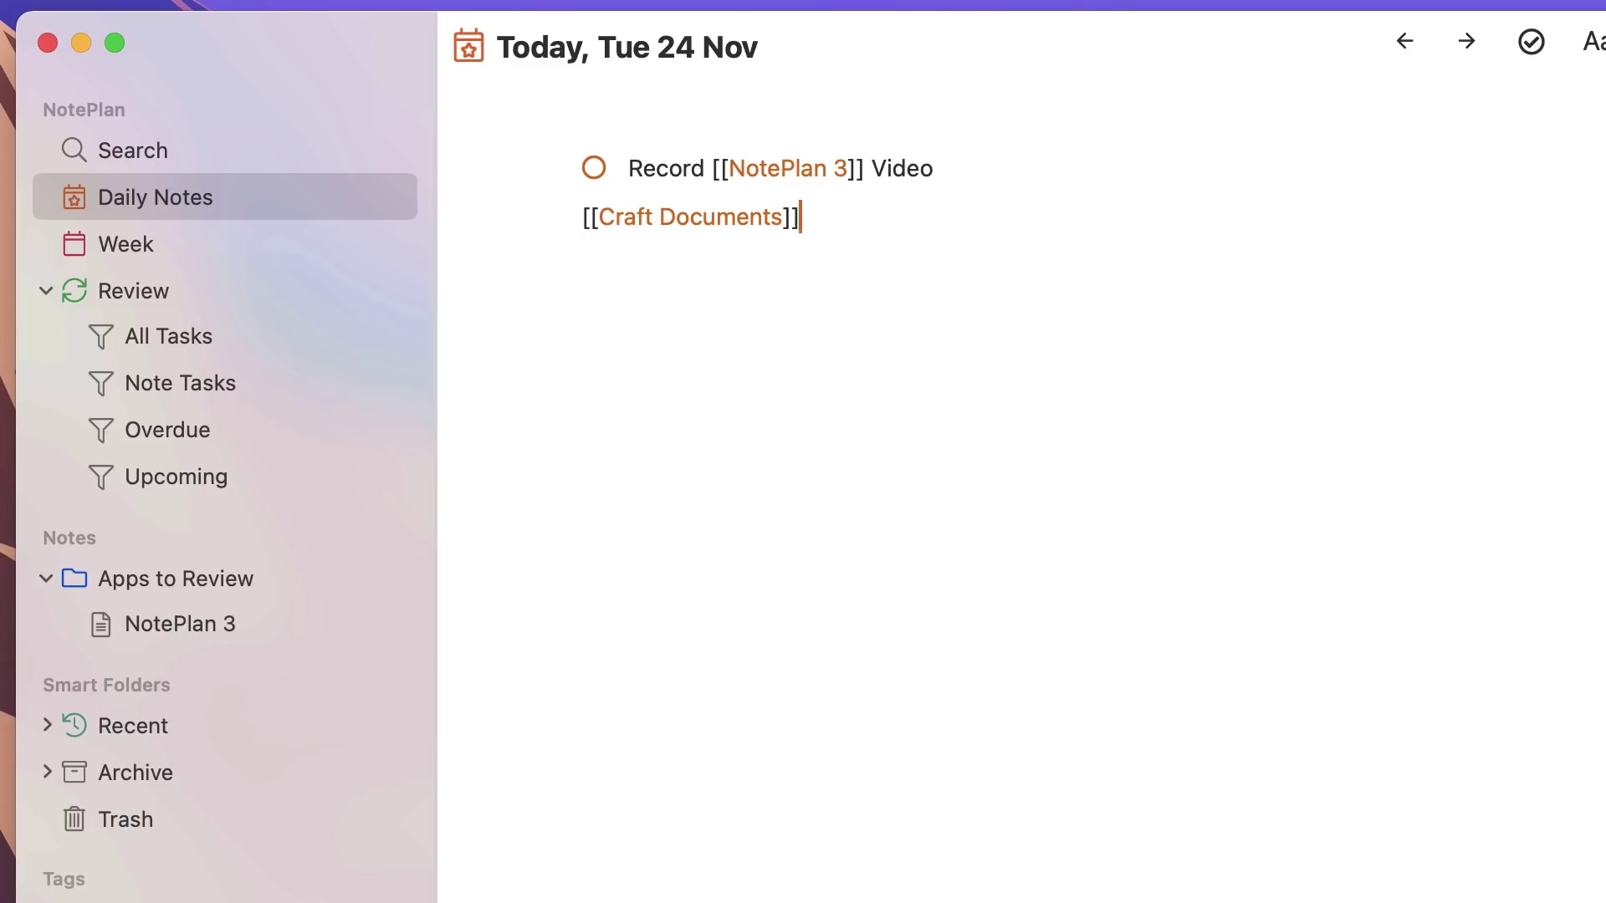
{"action": "left_click", "coordinate": [687, 230]}
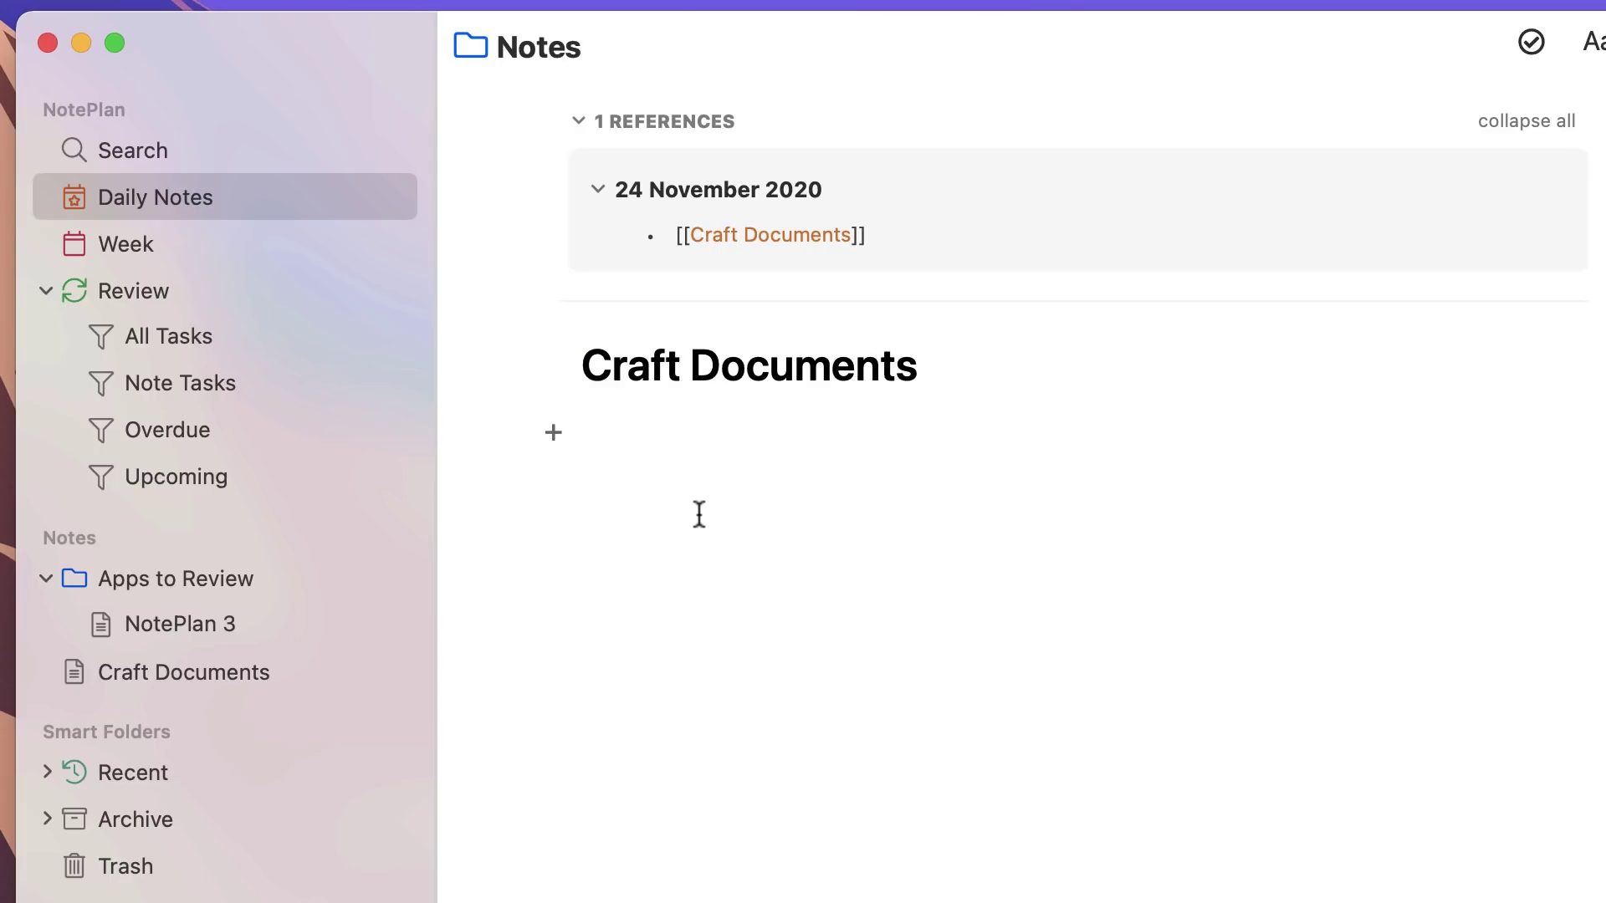
{"action": "key", "text": "Down"}
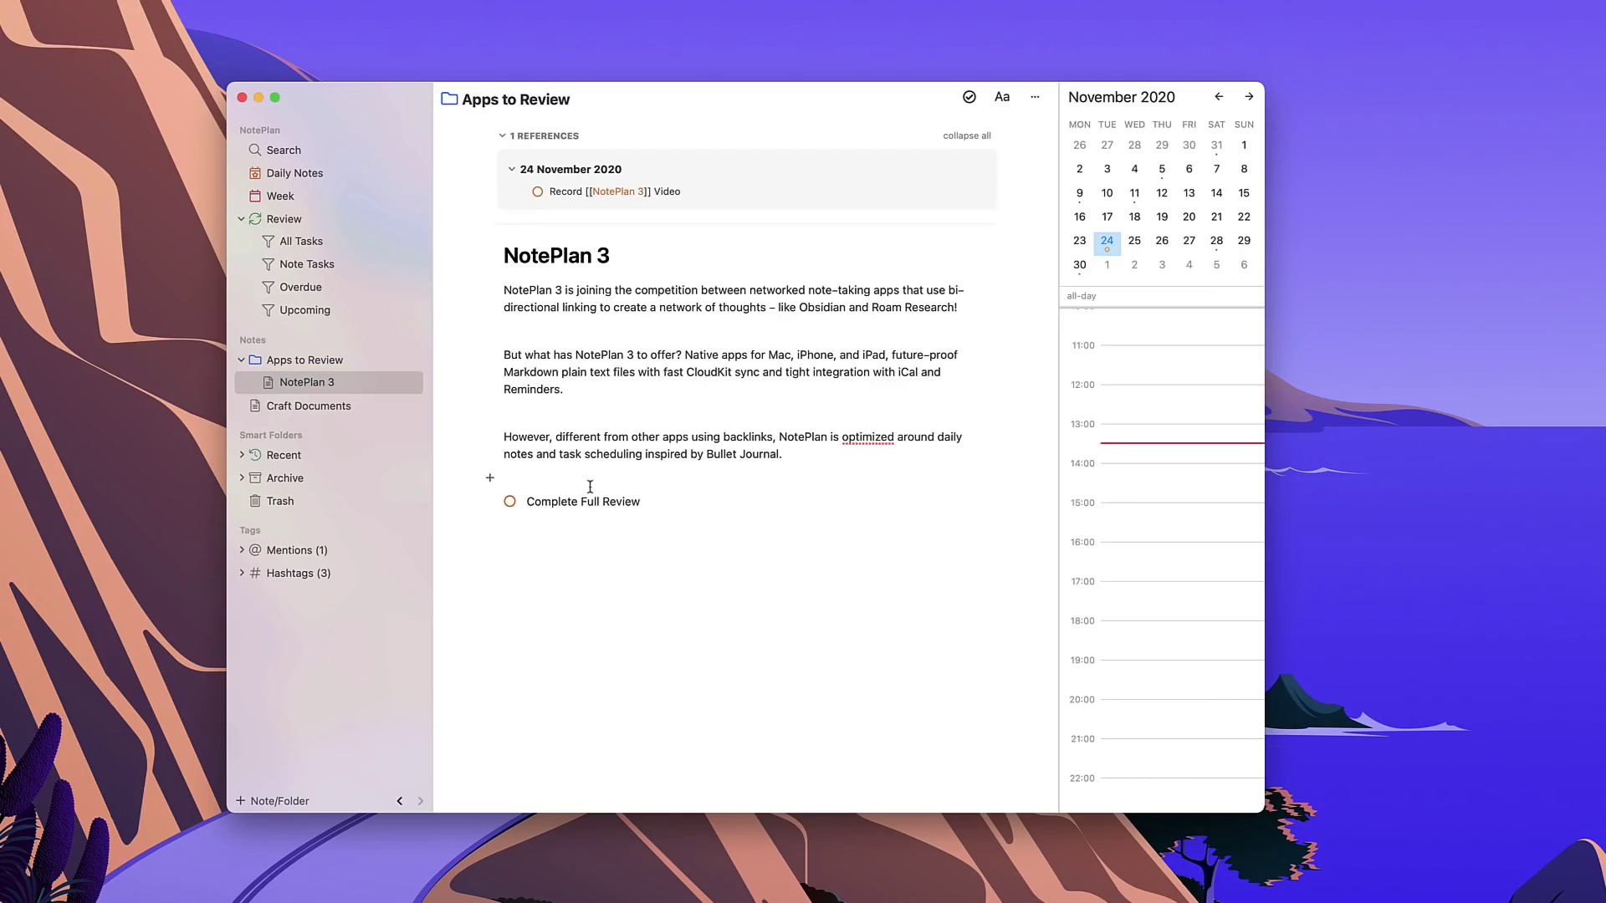
Step: Place the caret at the end of the Complete Full Review task
{"action": "left_click", "coordinate": [645, 505]}
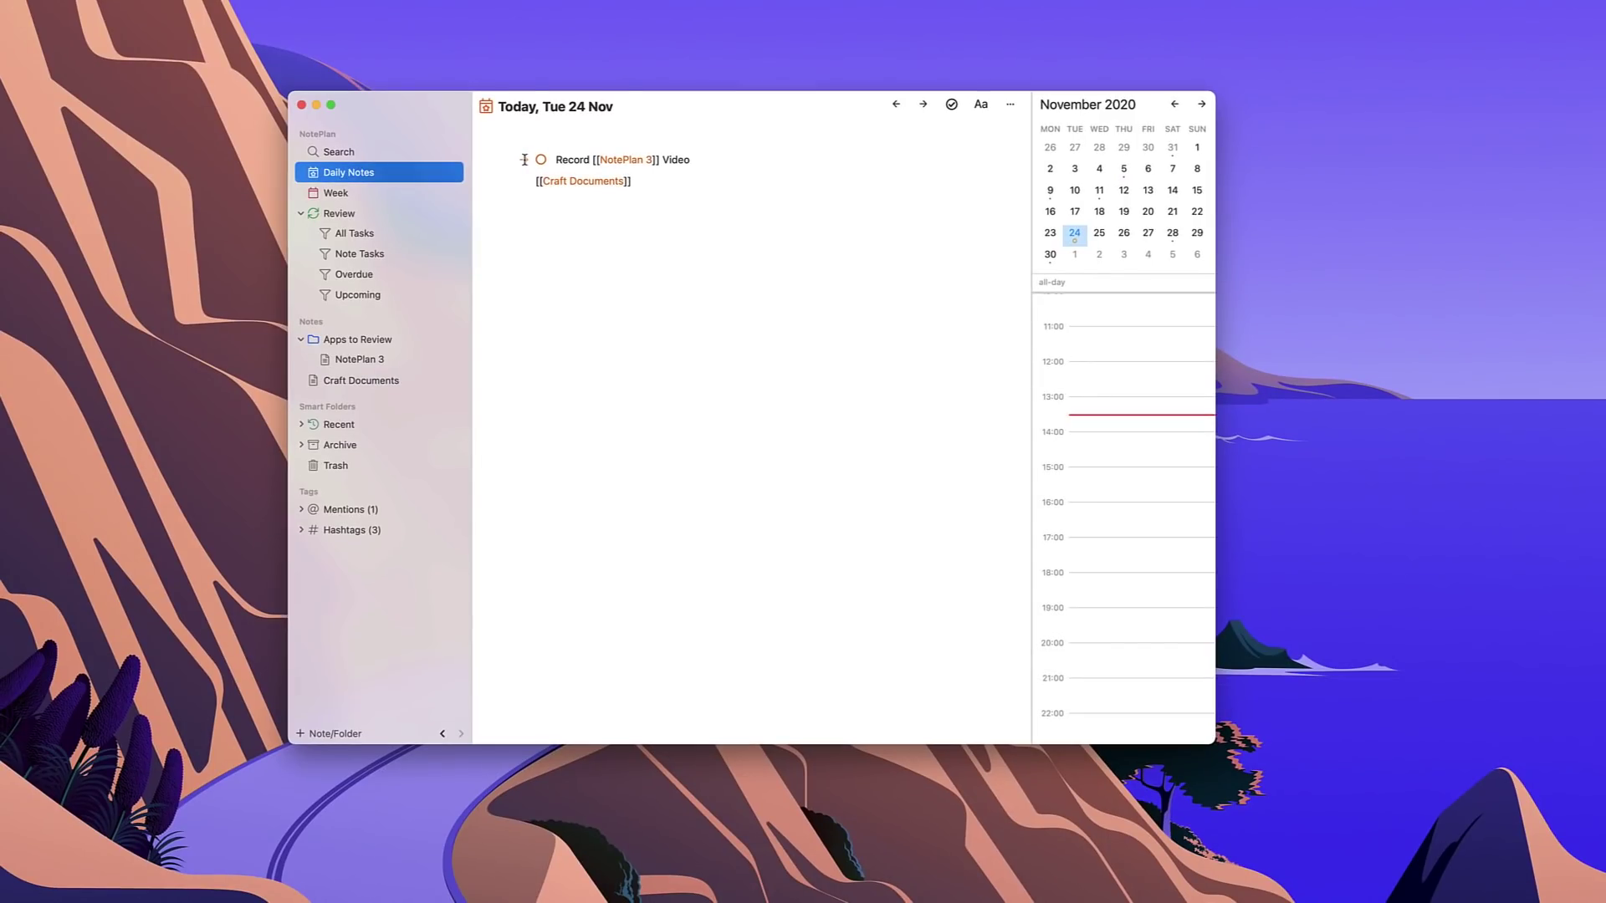
Step: Reschedule the Record [[NotePlan 3]] Video task to >2020-11-25
{"action": "left_click", "coordinate": [525, 161]}
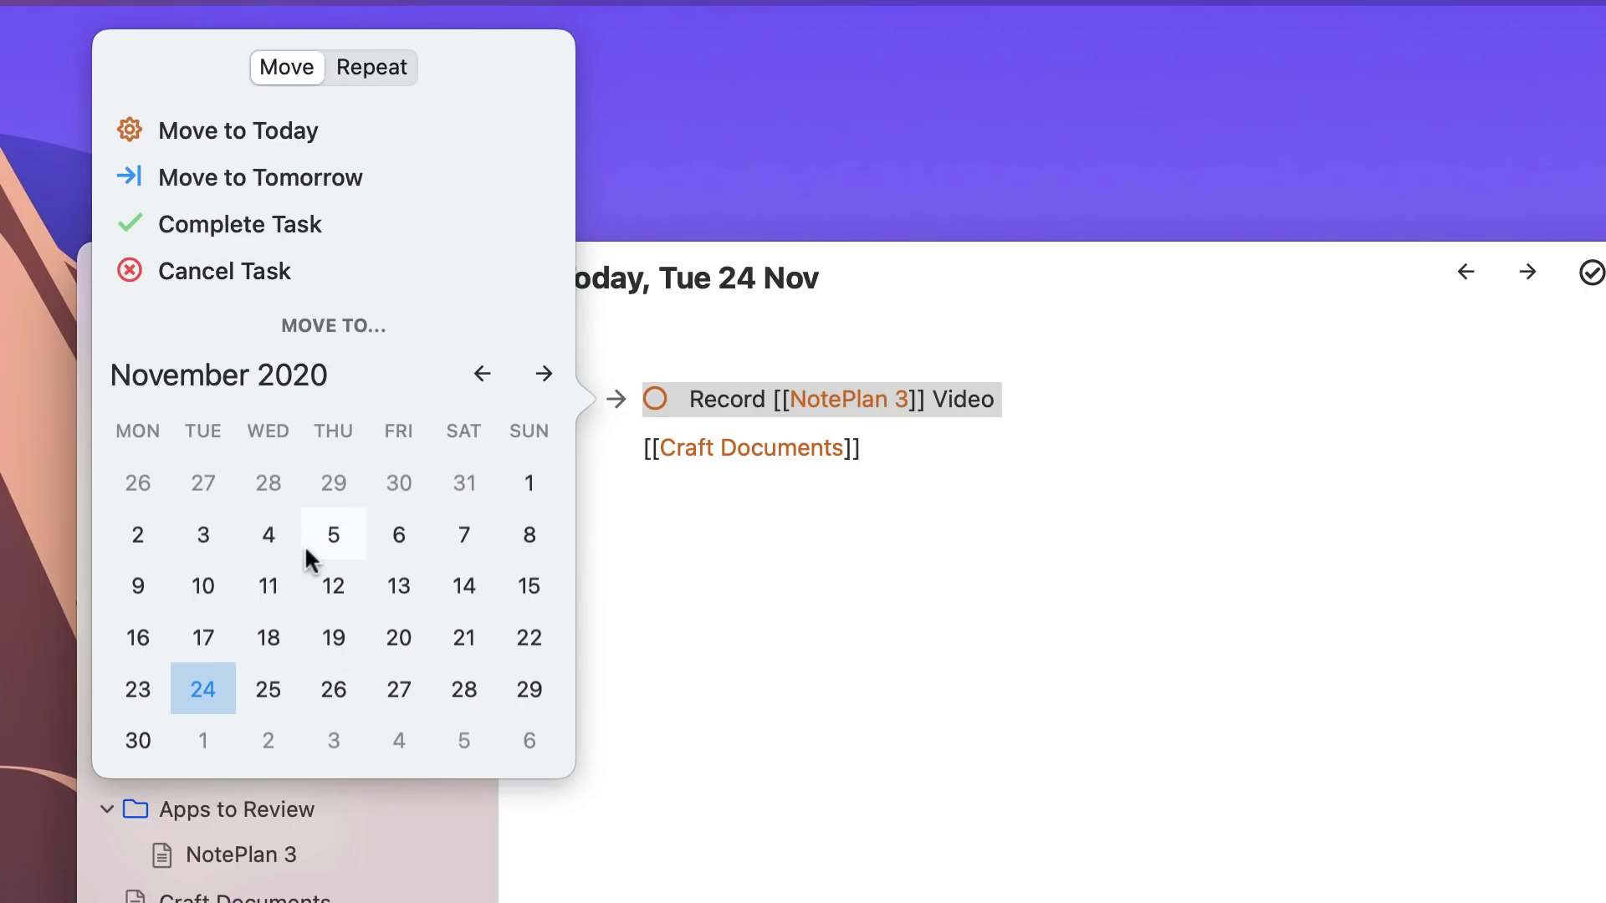
{"action": "left_click", "coordinate": [385, 74]}
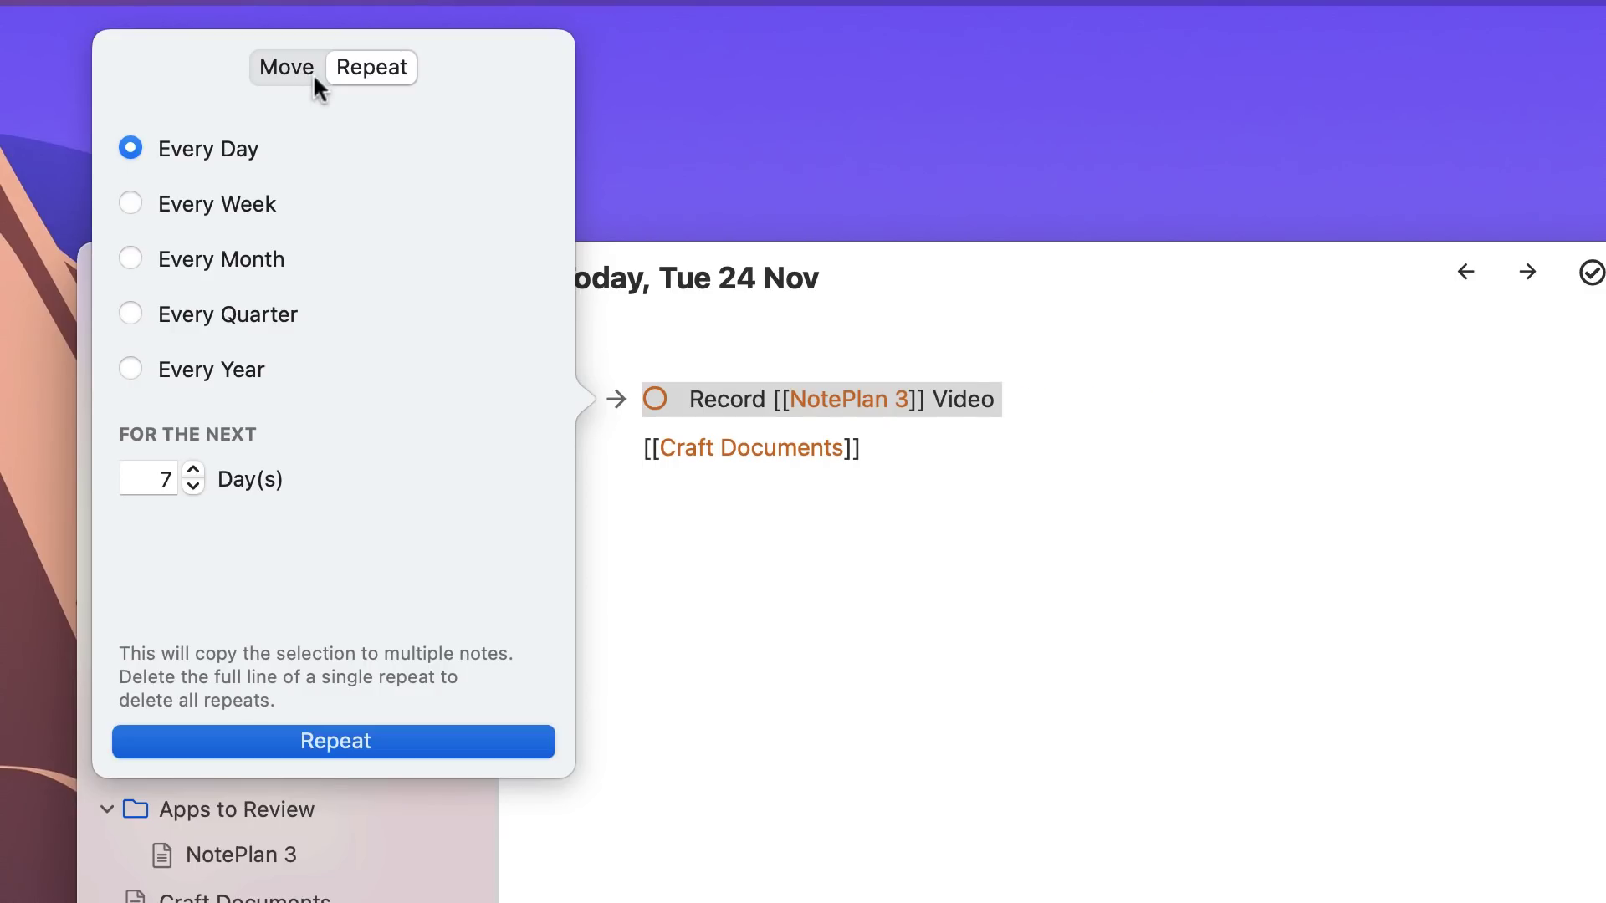
{"action": "key", "text": "Return"}
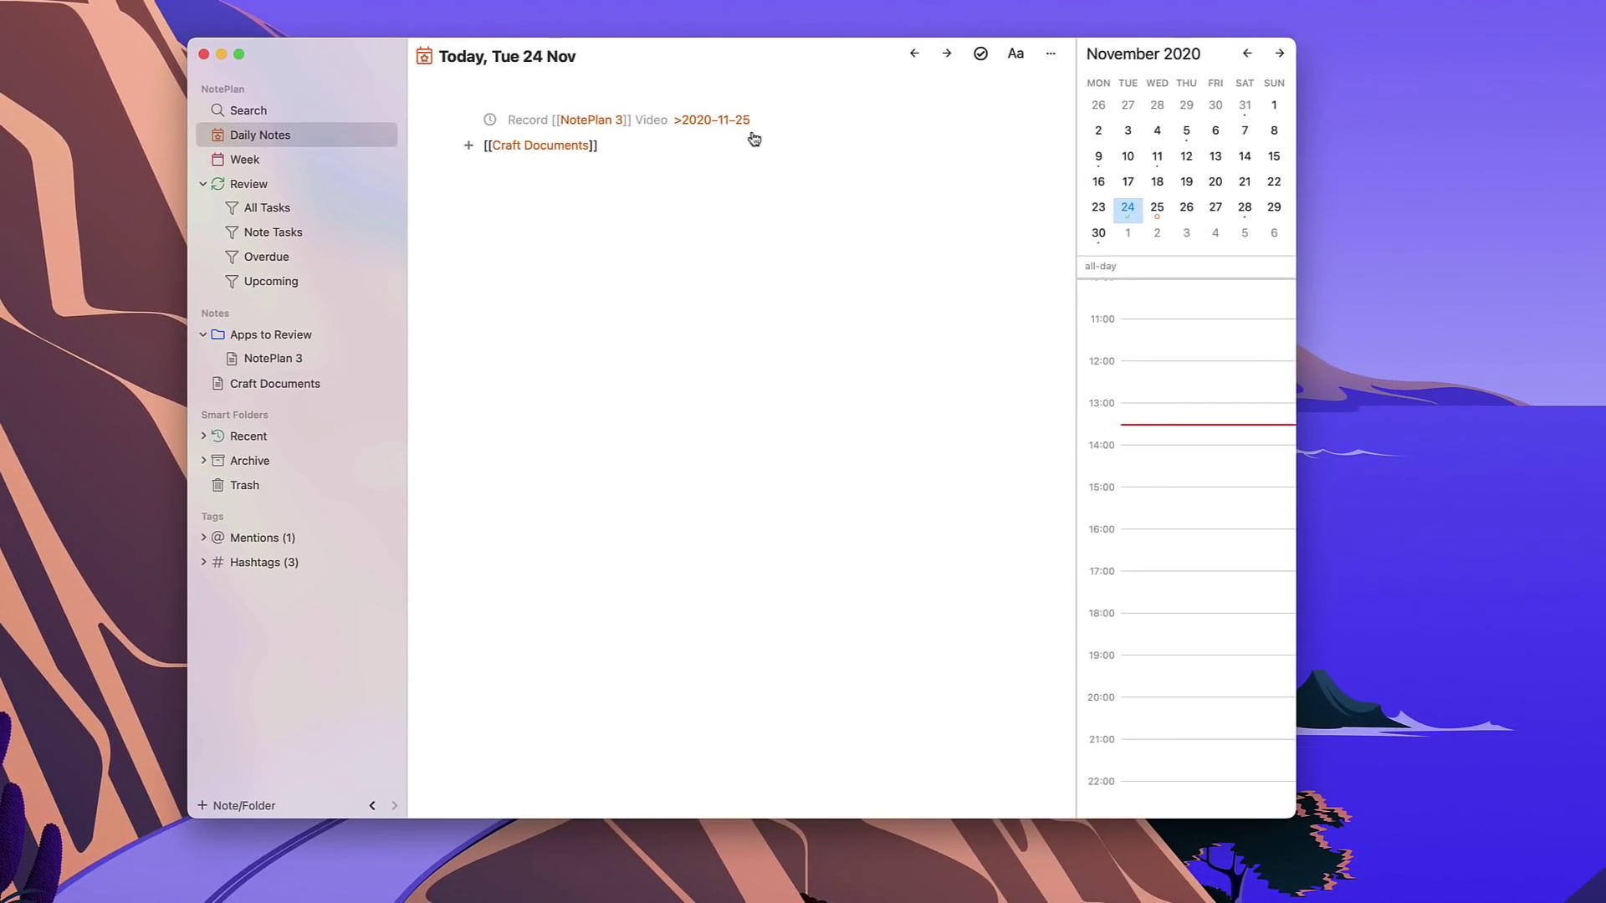
Step: Follow the 2020-11-25 date link, then view the task among Review's upcoming tasks
{"action": "left_click", "coordinate": [716, 122]}
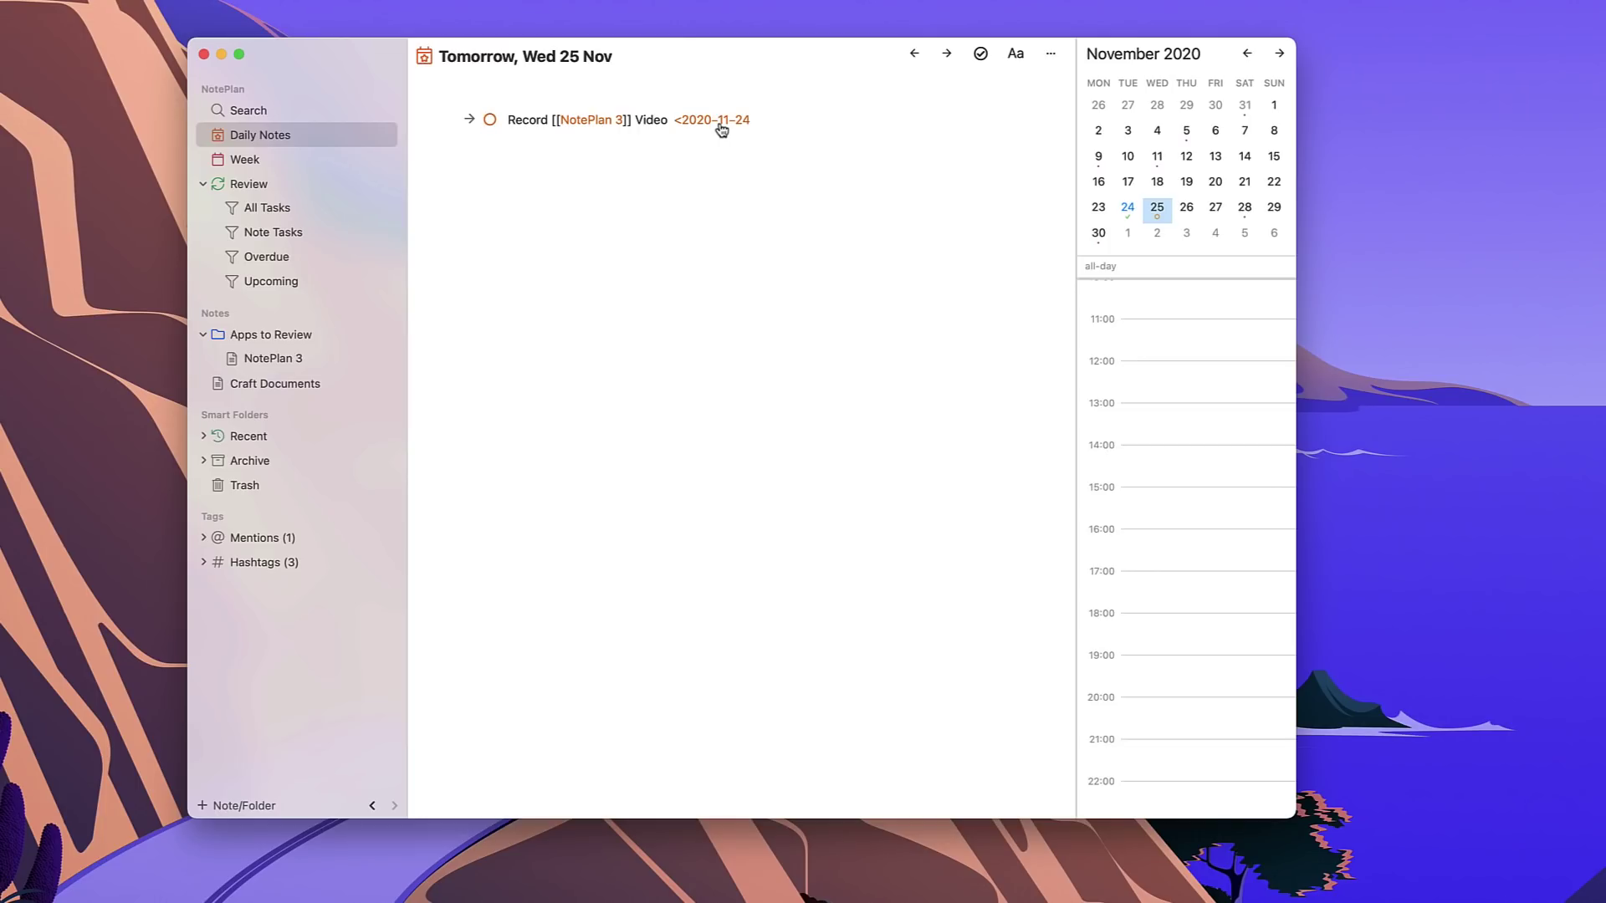
{"action": "key", "text": "super+Right"}
{"action": "left_click", "coordinate": [287, 184]}
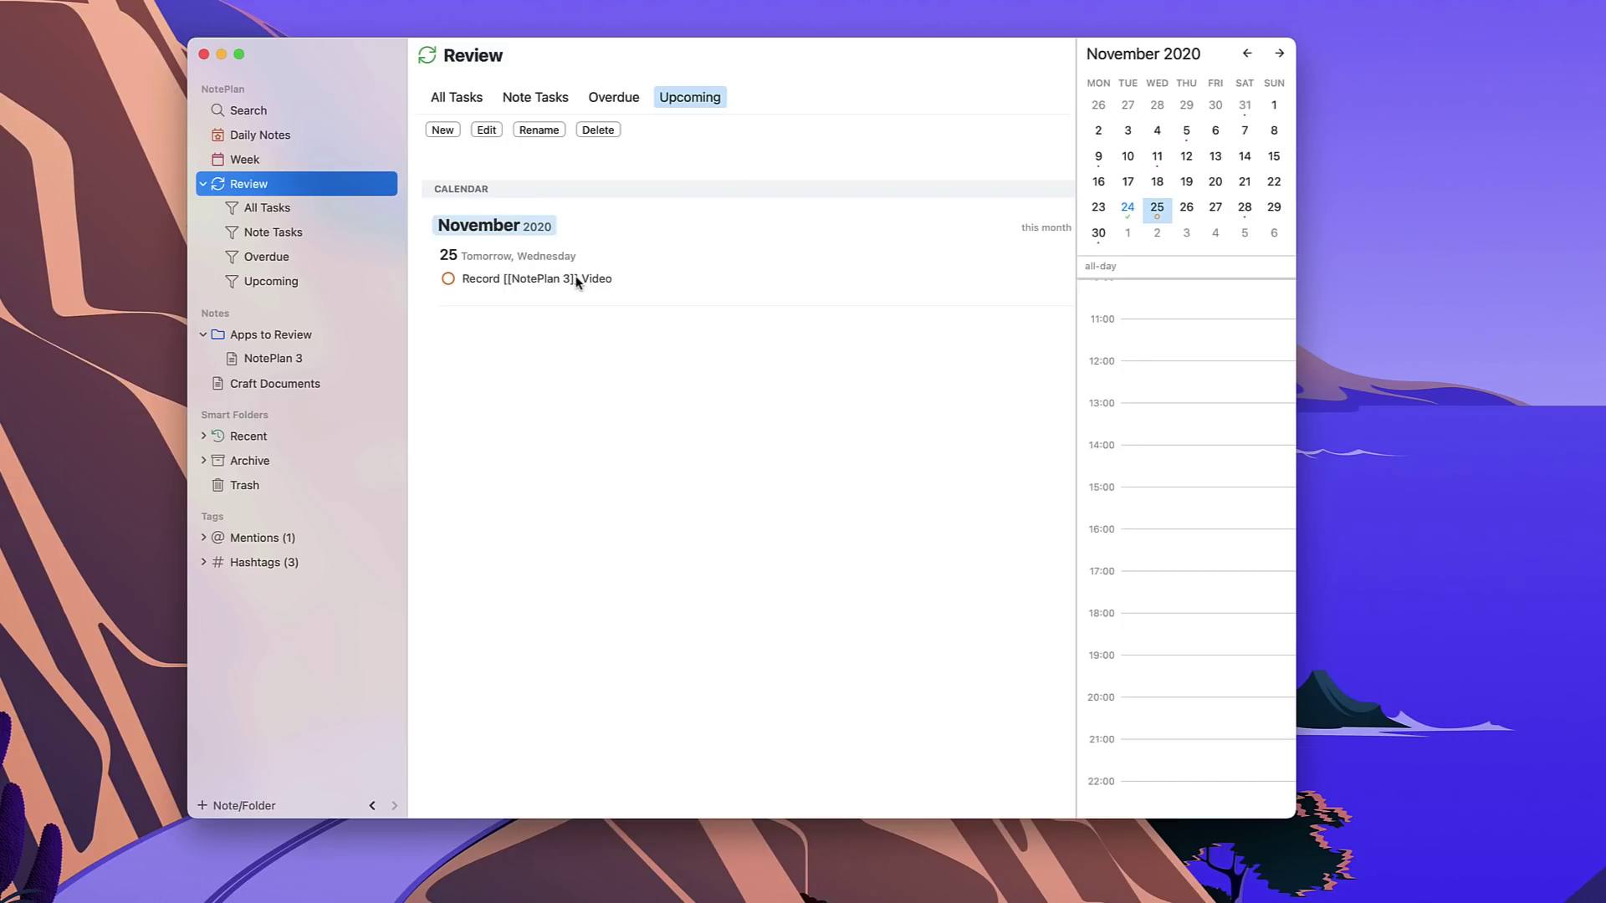
Step: Browse the Overdue, Notes and All task lists, then switch to the 23–29 November Week view
{"action": "left_click", "coordinate": [618, 99]}
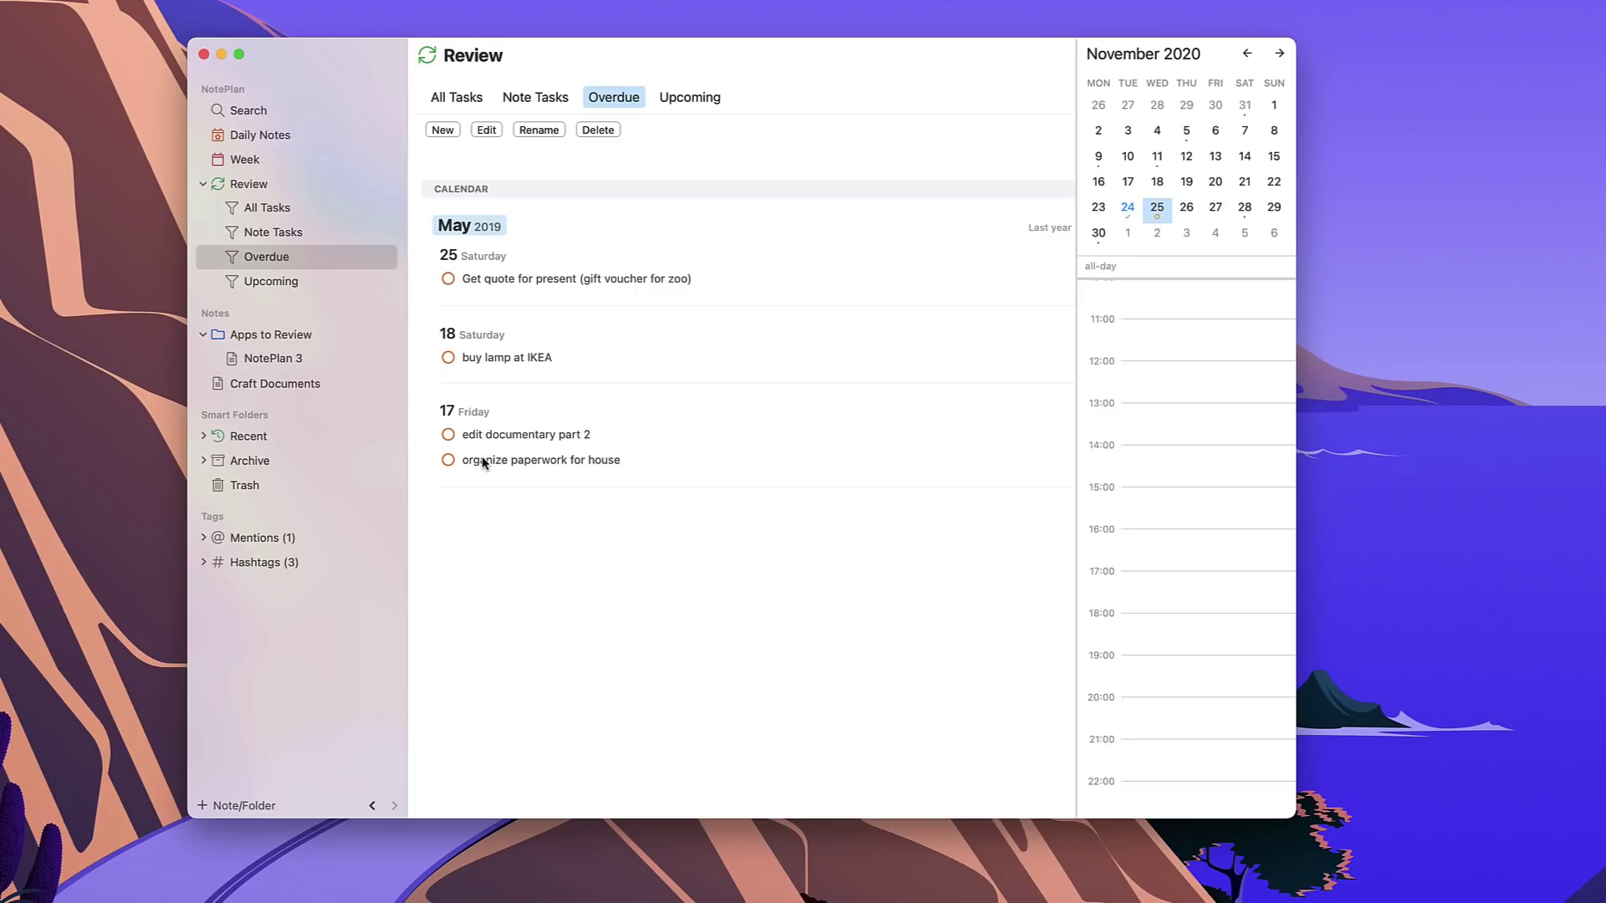
{"action": "left_click", "coordinate": [519, 98]}
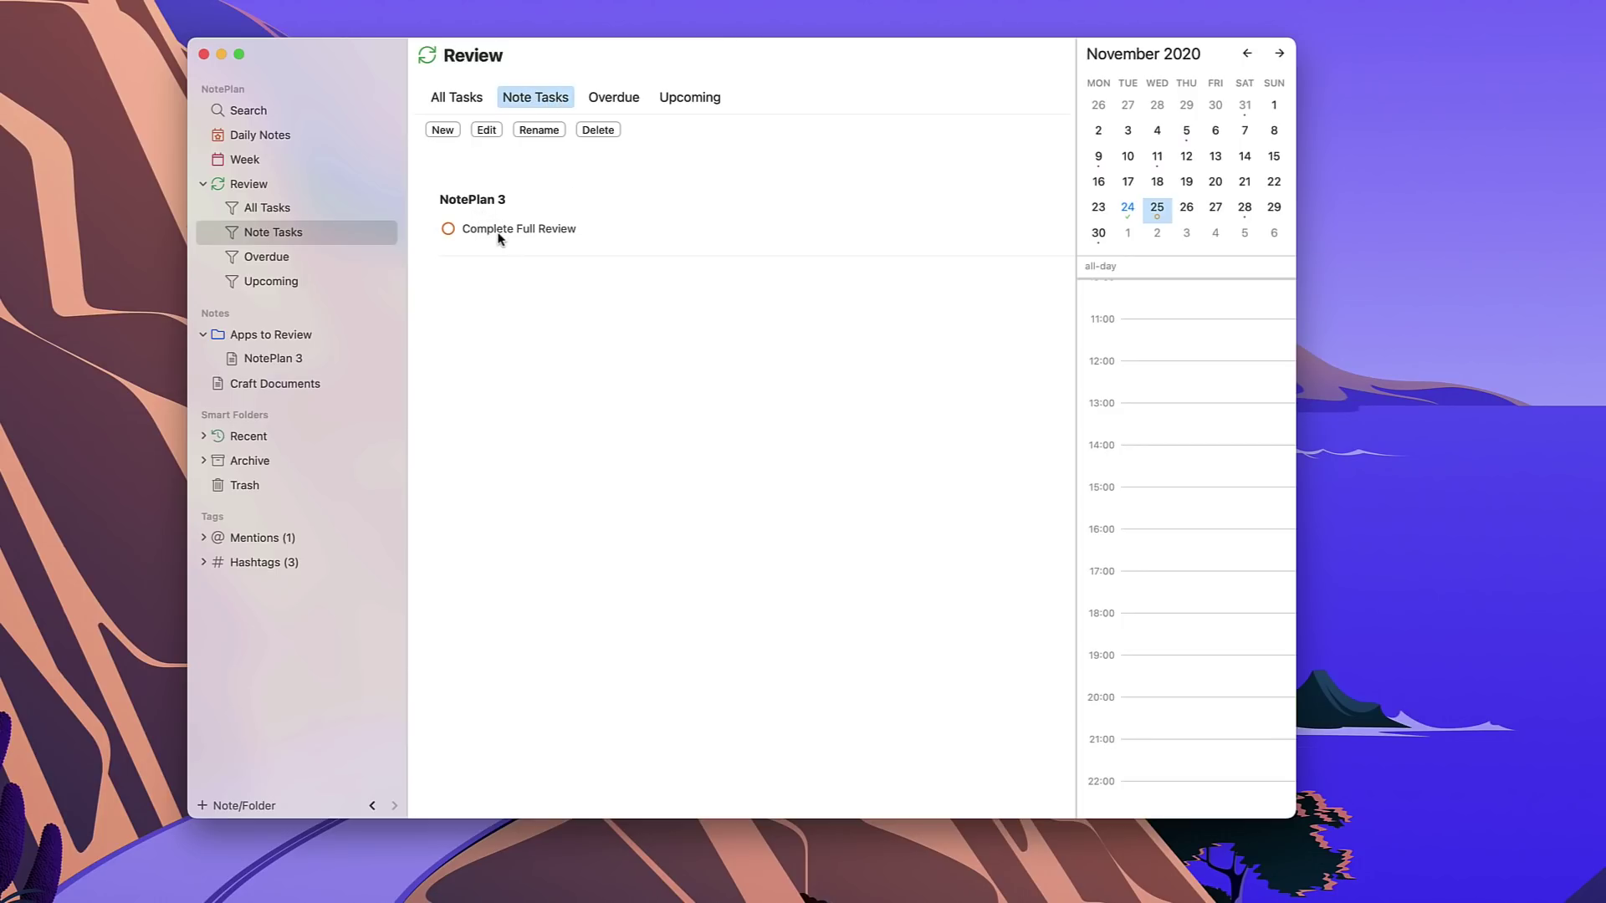
{"action": "left_click", "coordinate": [464, 100]}
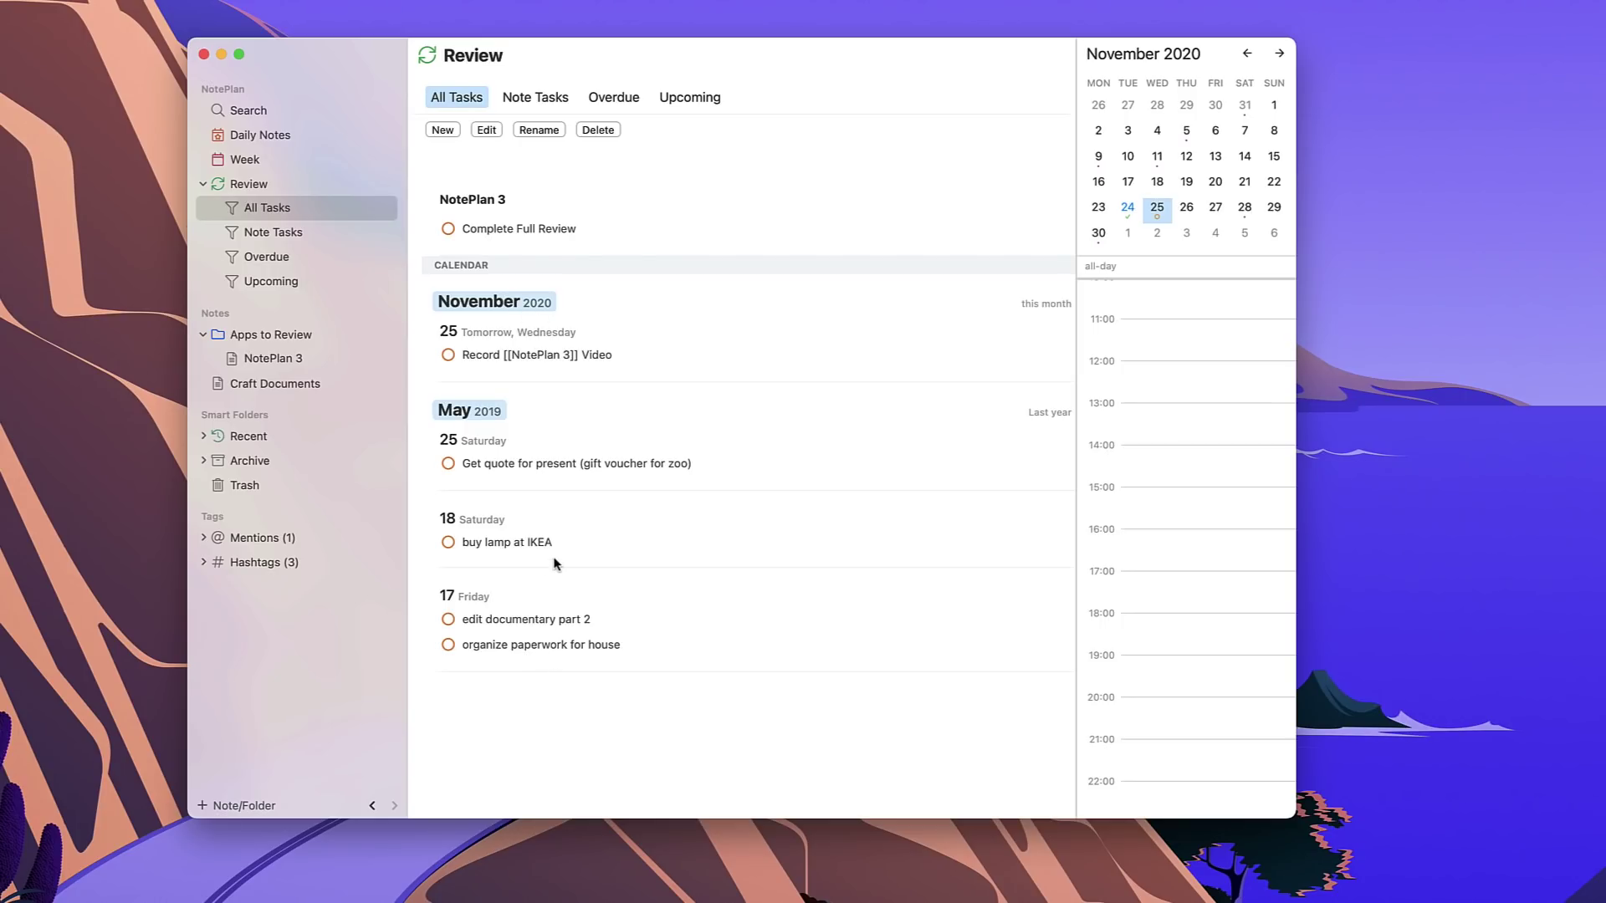
{"action": "key", "text": "super+2"}
{"action": "left_click", "coordinate": [490, 335]}
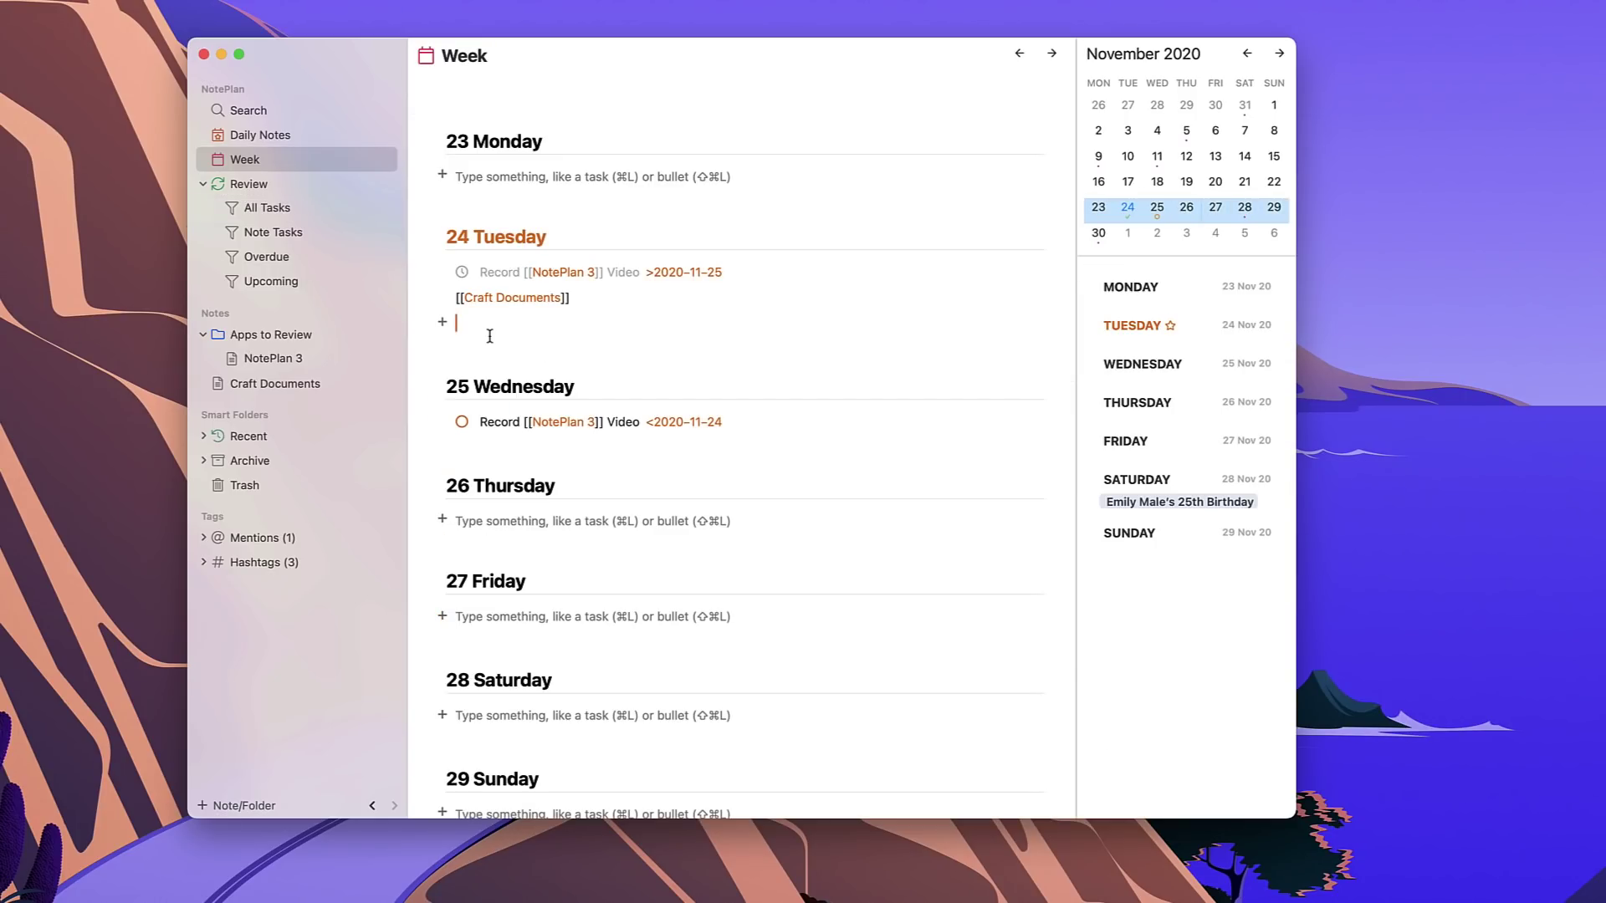
{"action": "scroll", "coordinate": [490, 335], "scroll_direction": "down", "scroll_amount": 2}
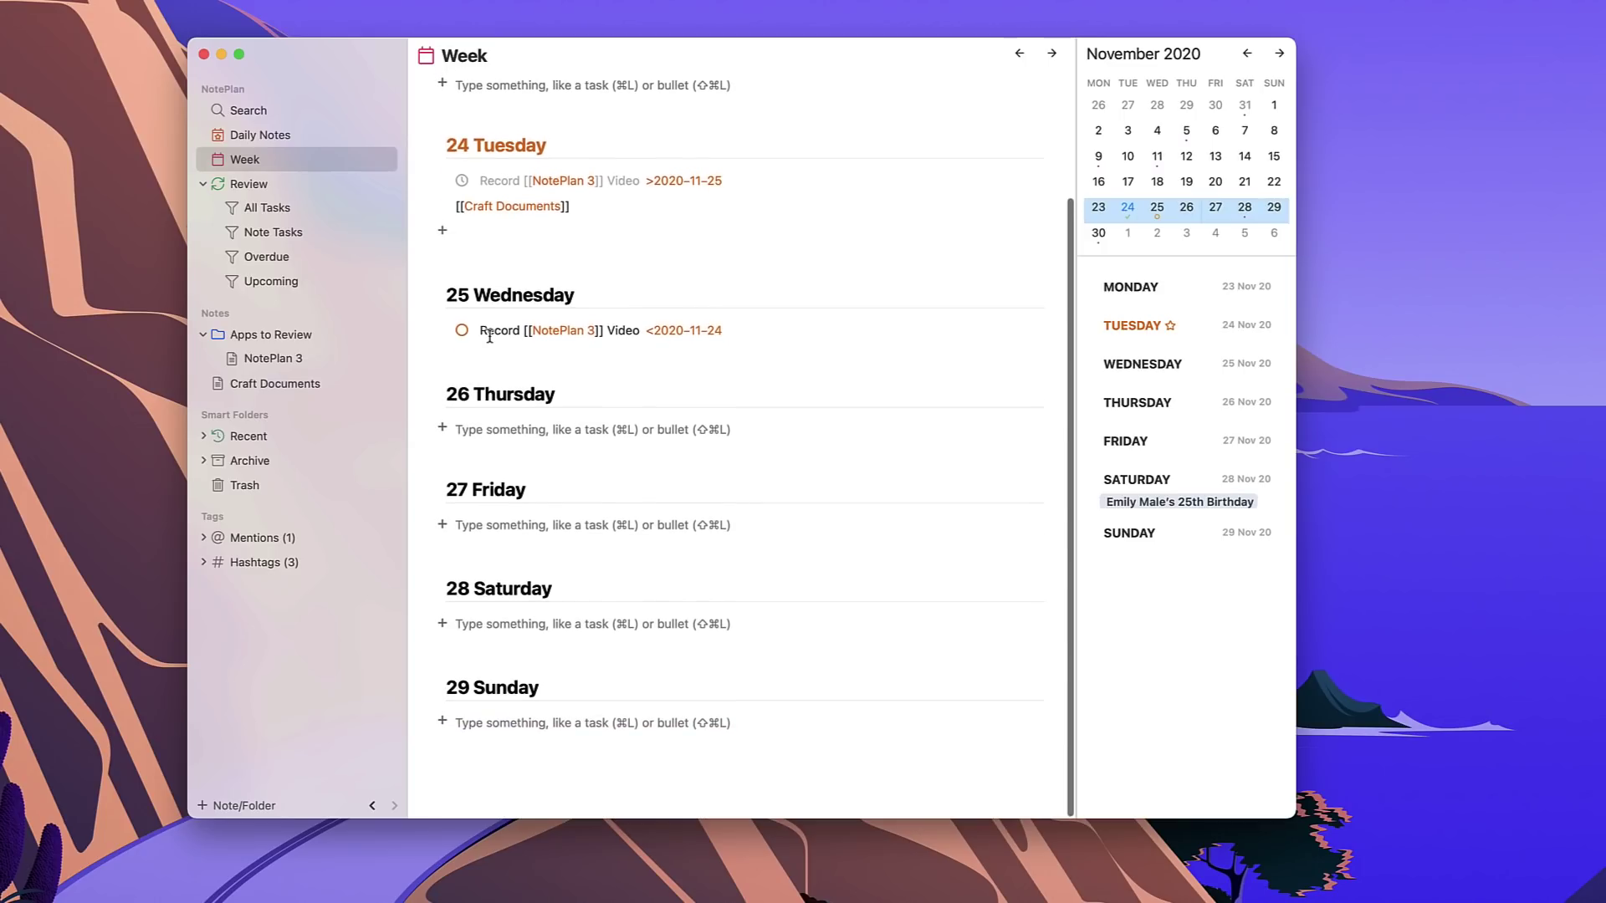
{"action": "scroll", "coordinate": [489, 335], "scroll_direction": "up", "scroll_amount": 2}
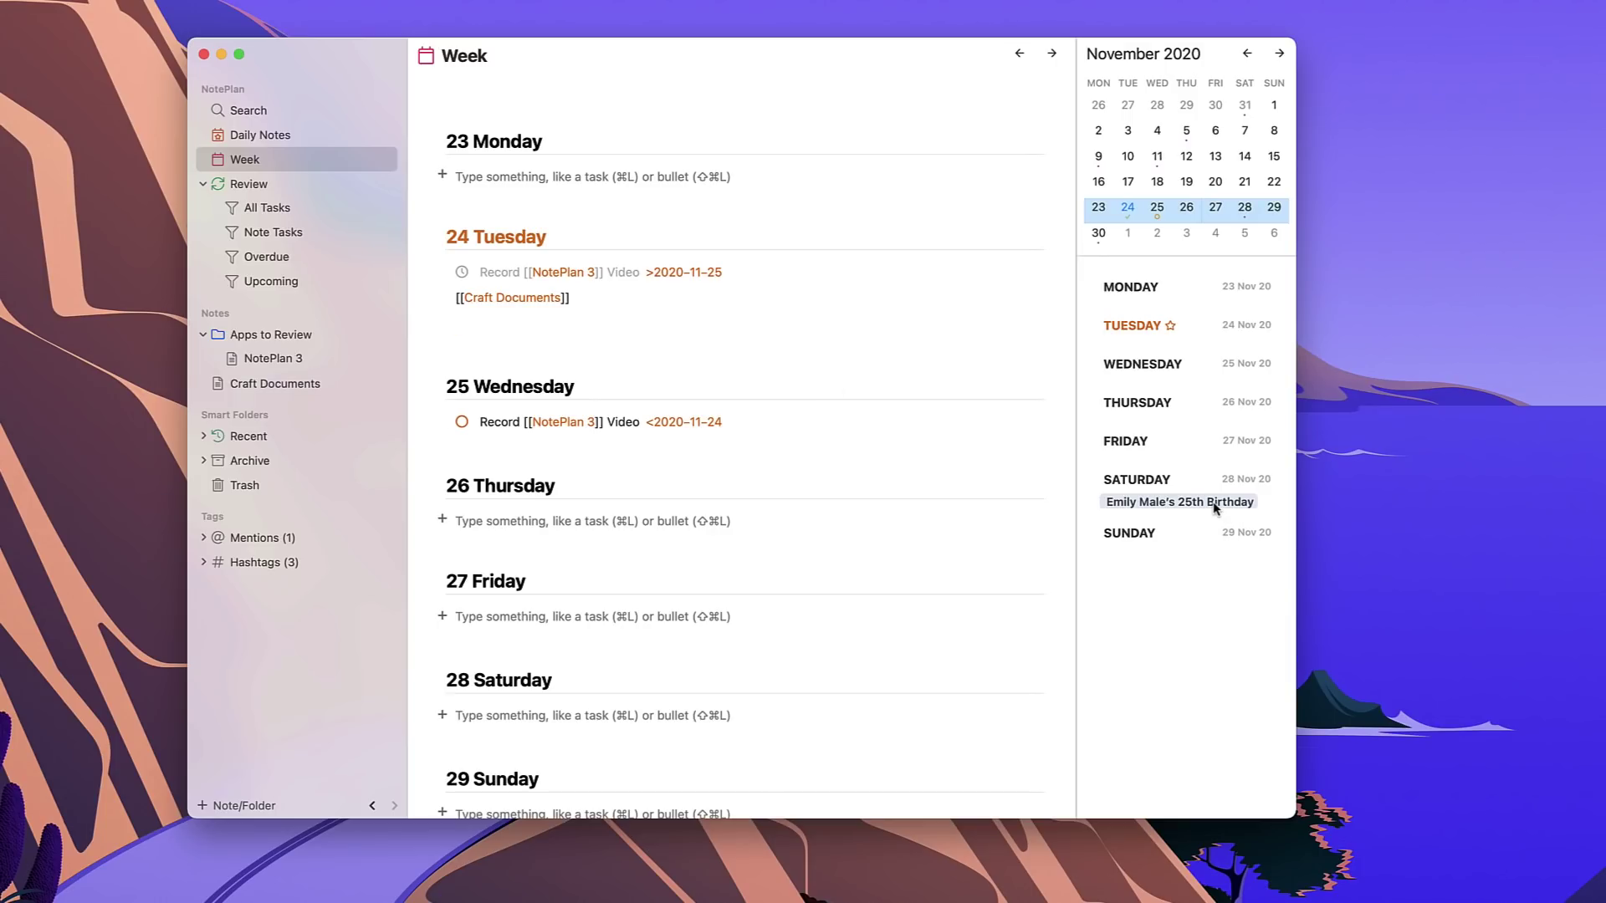
{"action": "left_click", "coordinate": [1051, 53]}
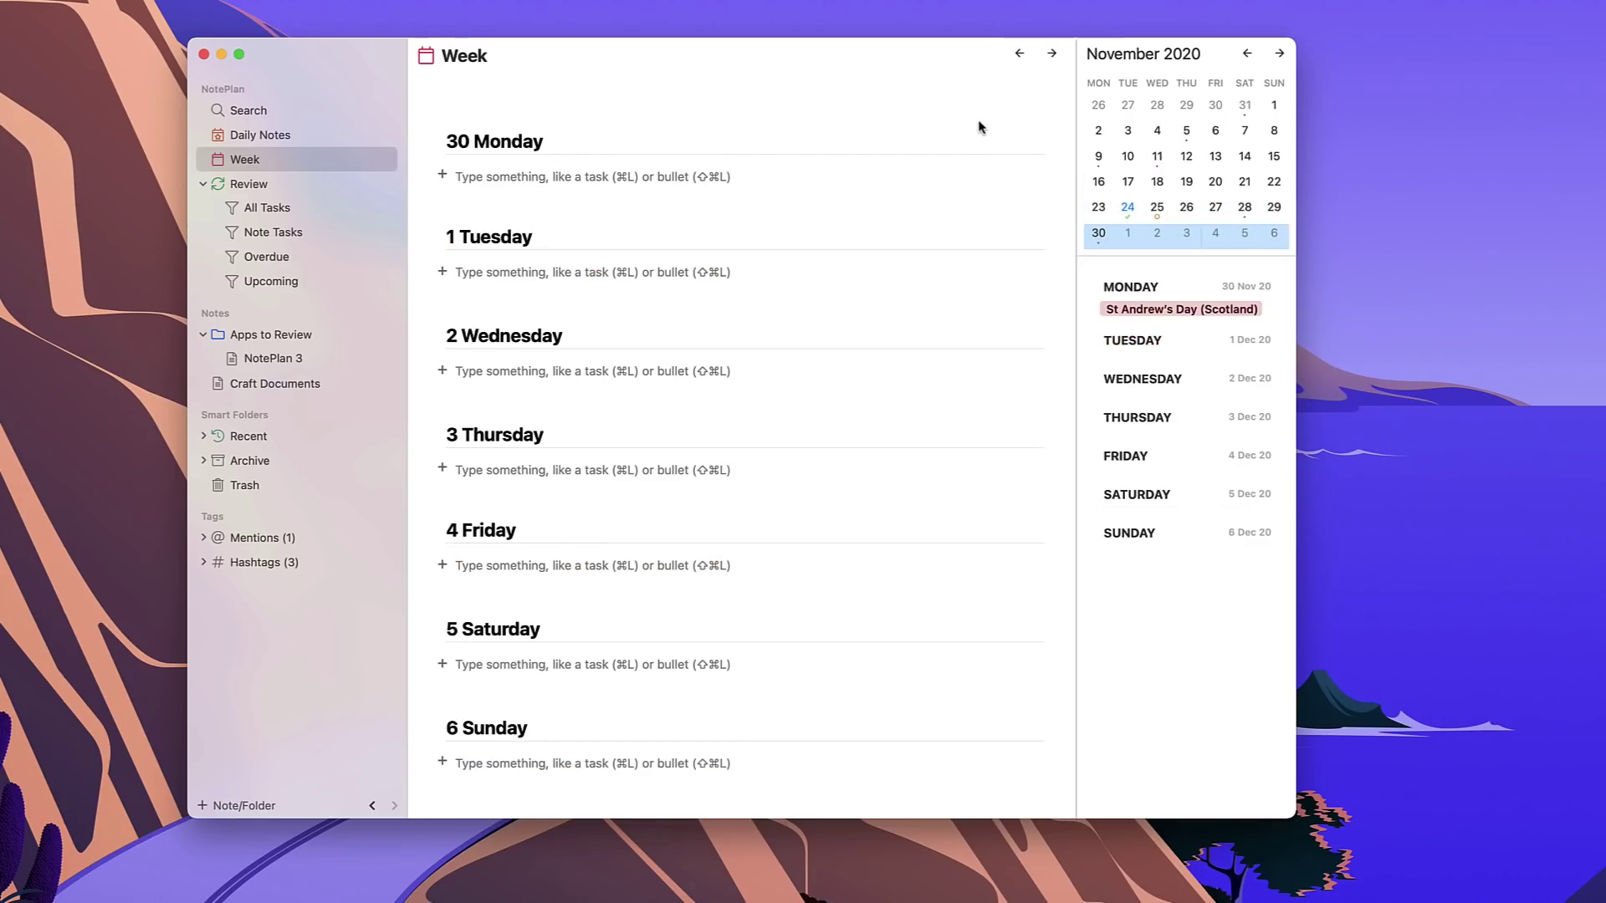
{"action": "scroll", "coordinate": [893, 264], "scroll_direction": "up", "scroll_amount": 2}
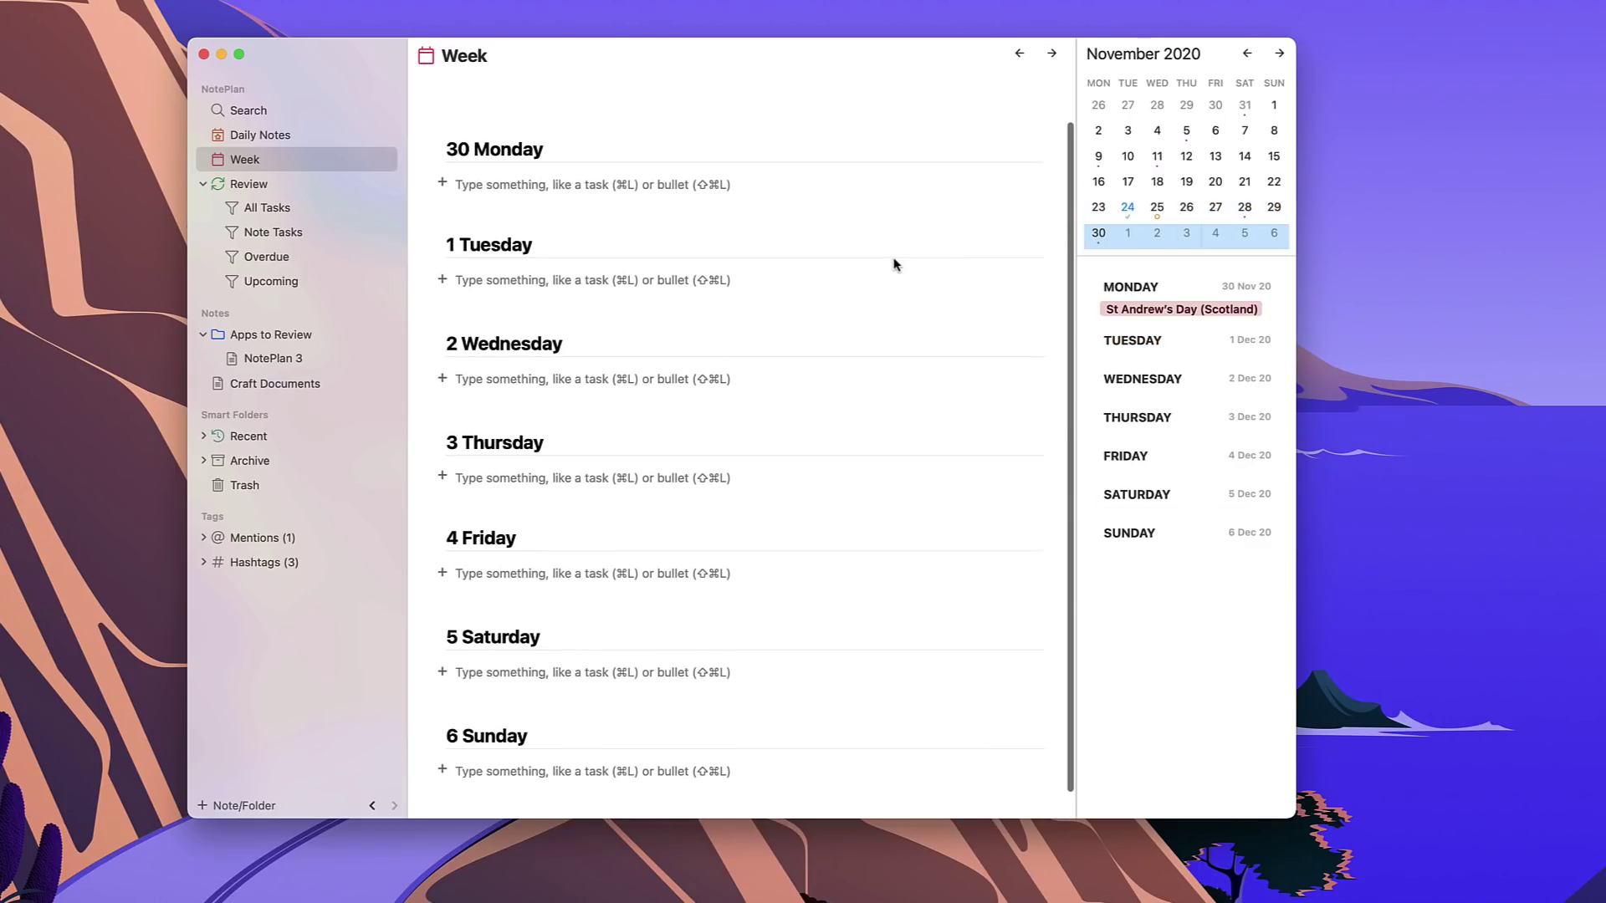
{"action": "left_click", "coordinate": [1019, 53]}
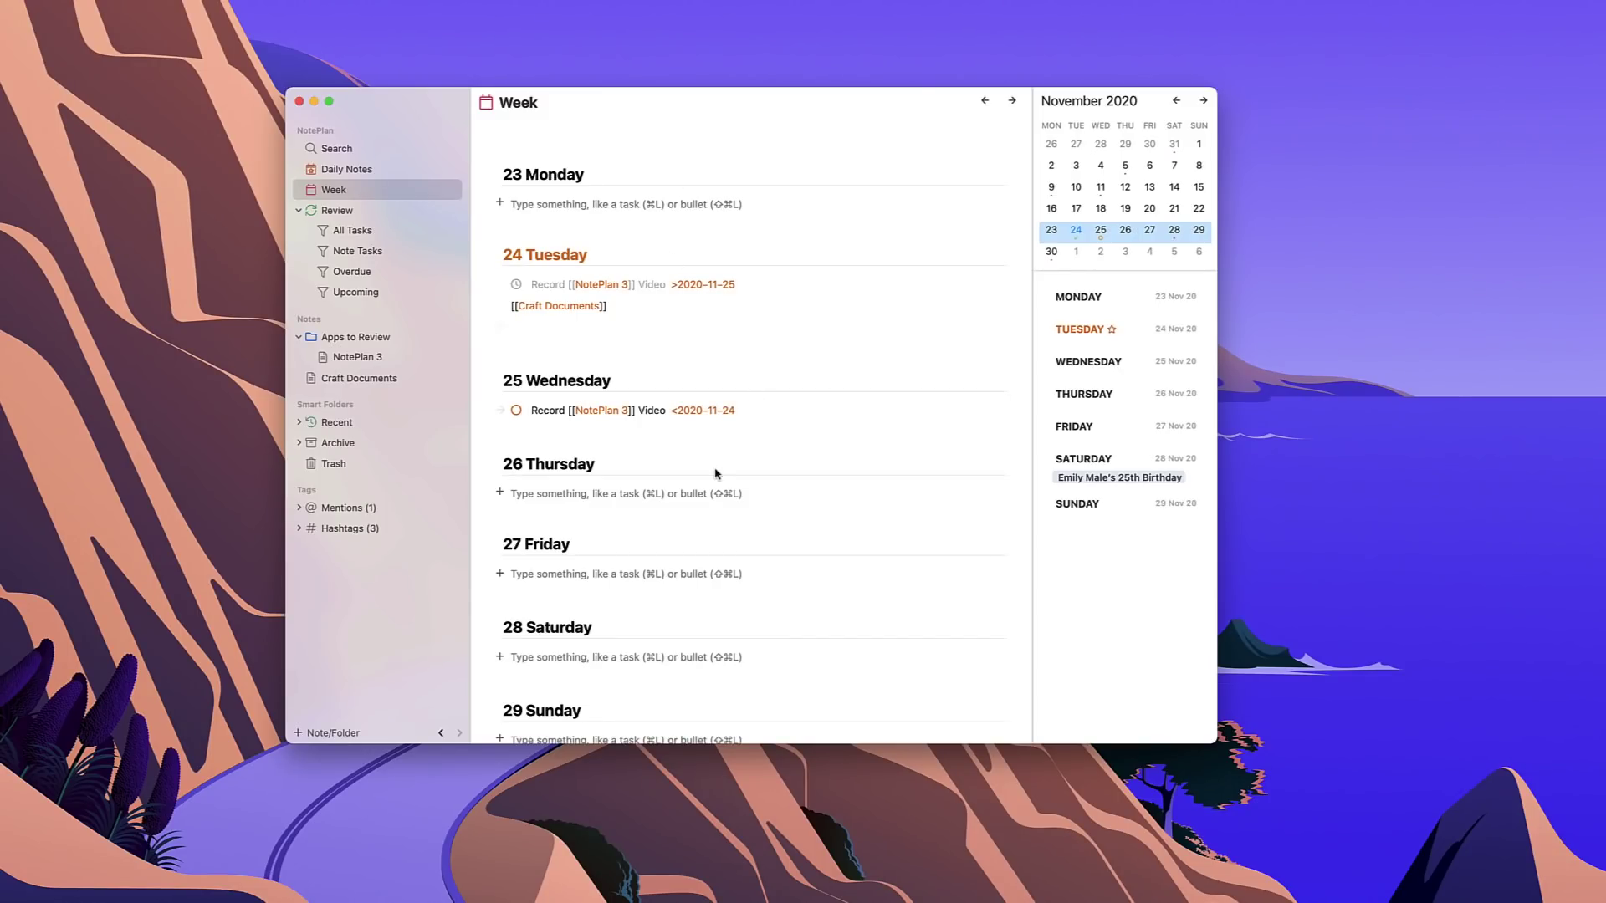
Step: On the 25 Nov daily note, create a Recording Session event from 11:00 to 12:00
{"action": "left_click", "coordinate": [586, 465]}
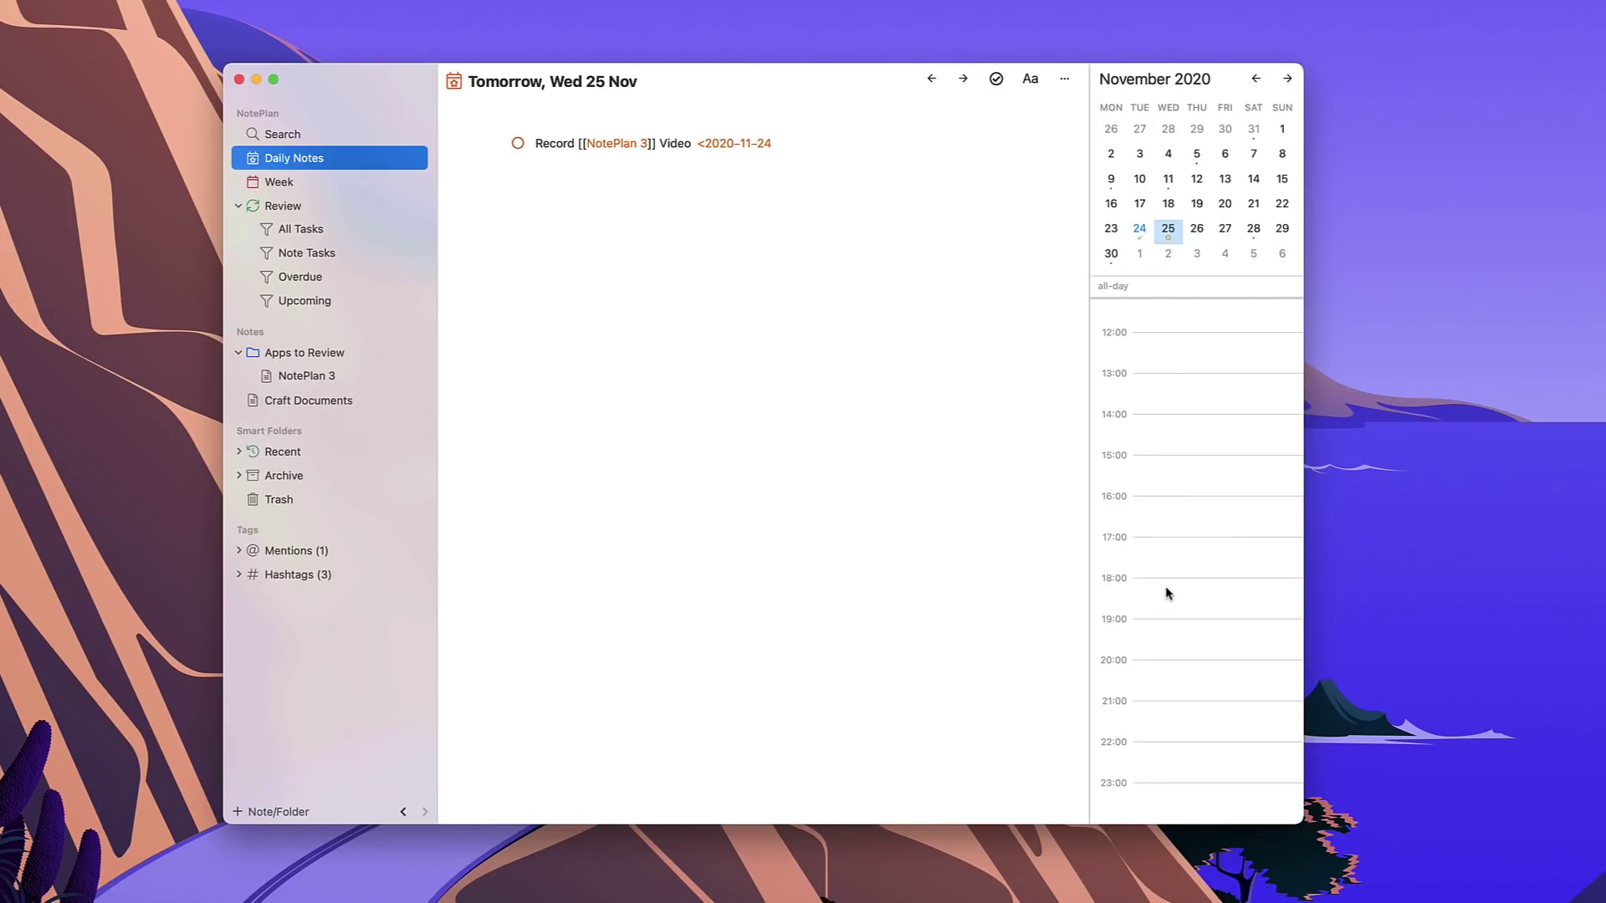
{"action": "scroll", "coordinate": [1174, 544], "scroll_direction": "down", "scroll_amount": 1}
{"action": "scroll", "coordinate": [1164, 420], "scroll_direction": "up", "scroll_amount": 3}
{"action": "double_click", "coordinate": [1175, 368]}
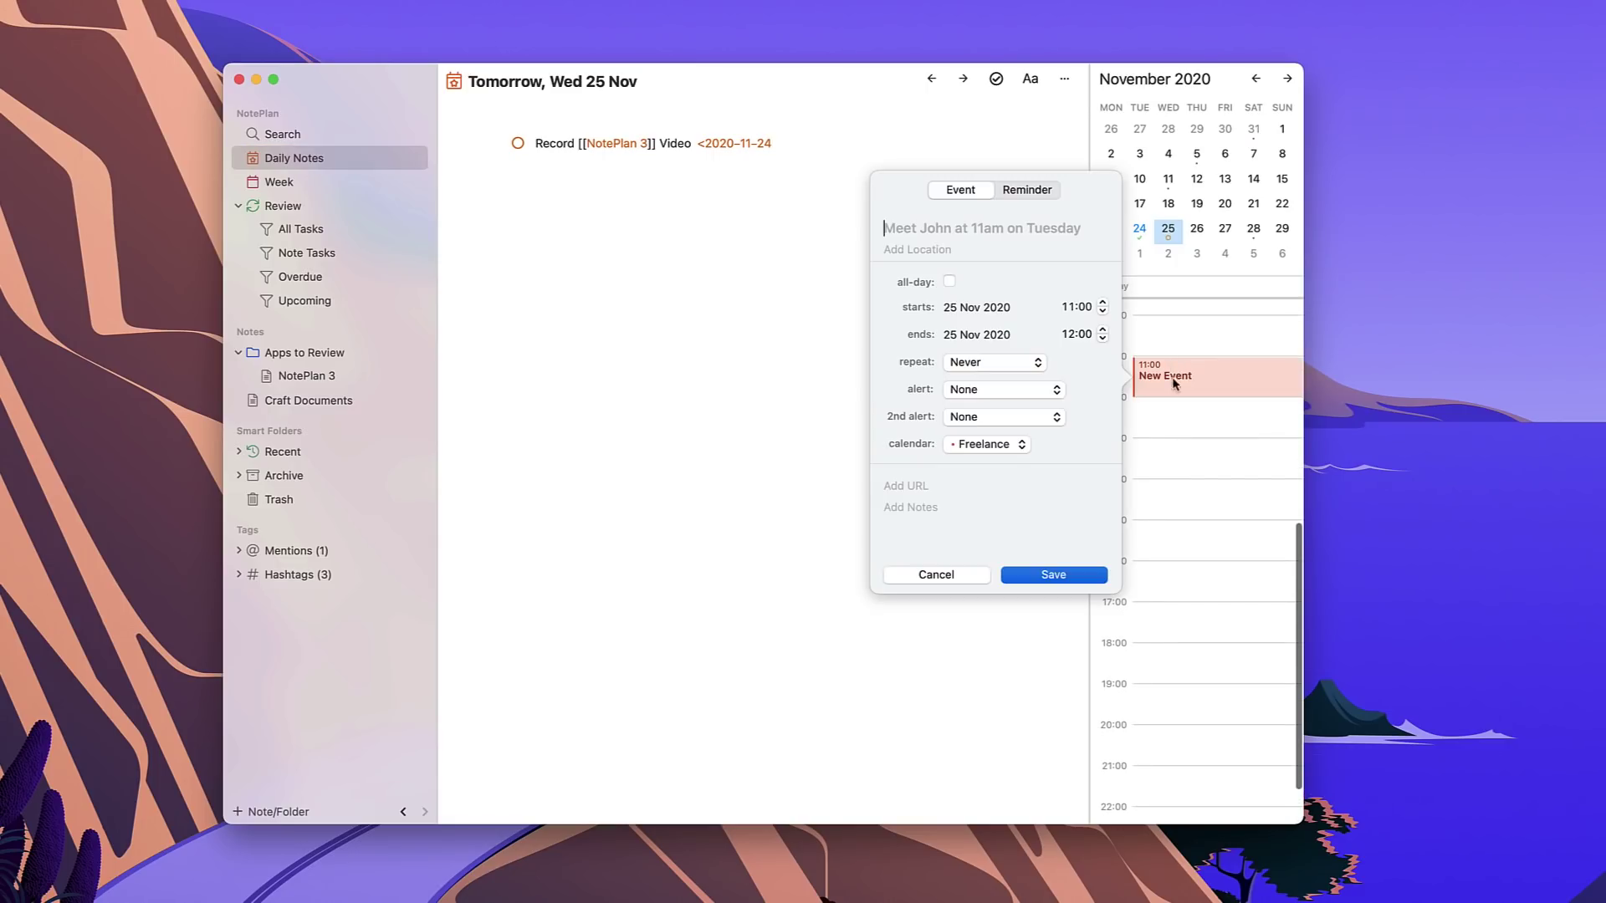
{"action": "left_click", "coordinate": [1104, 334]}
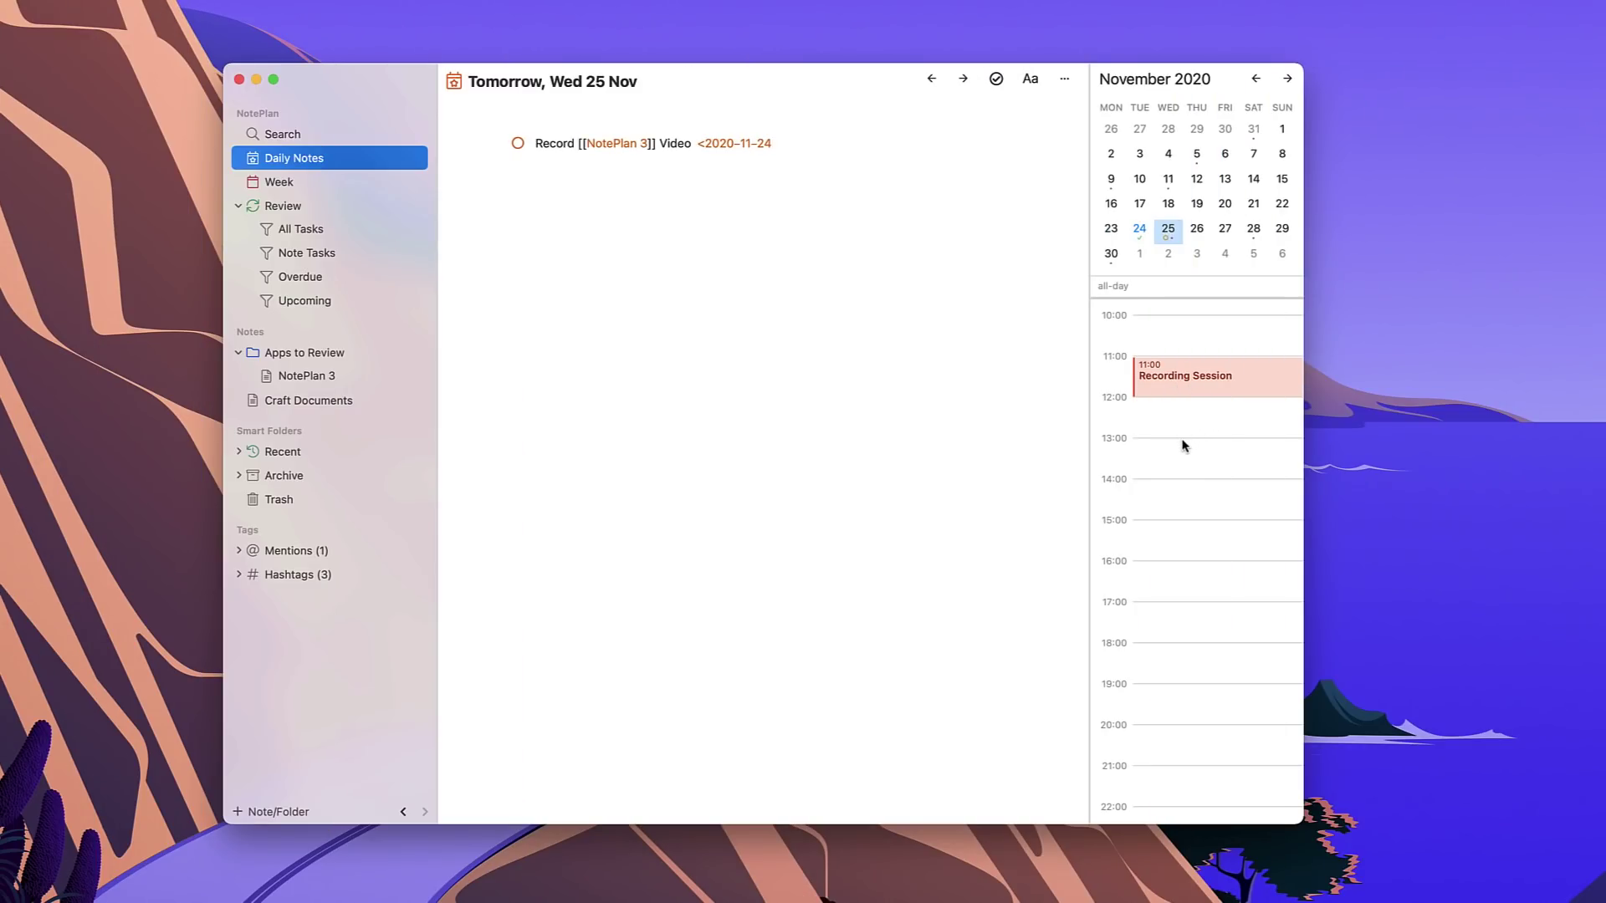
{"action": "scroll", "coordinate": [1184, 446], "scroll_direction": "up", "scroll_amount": 2}
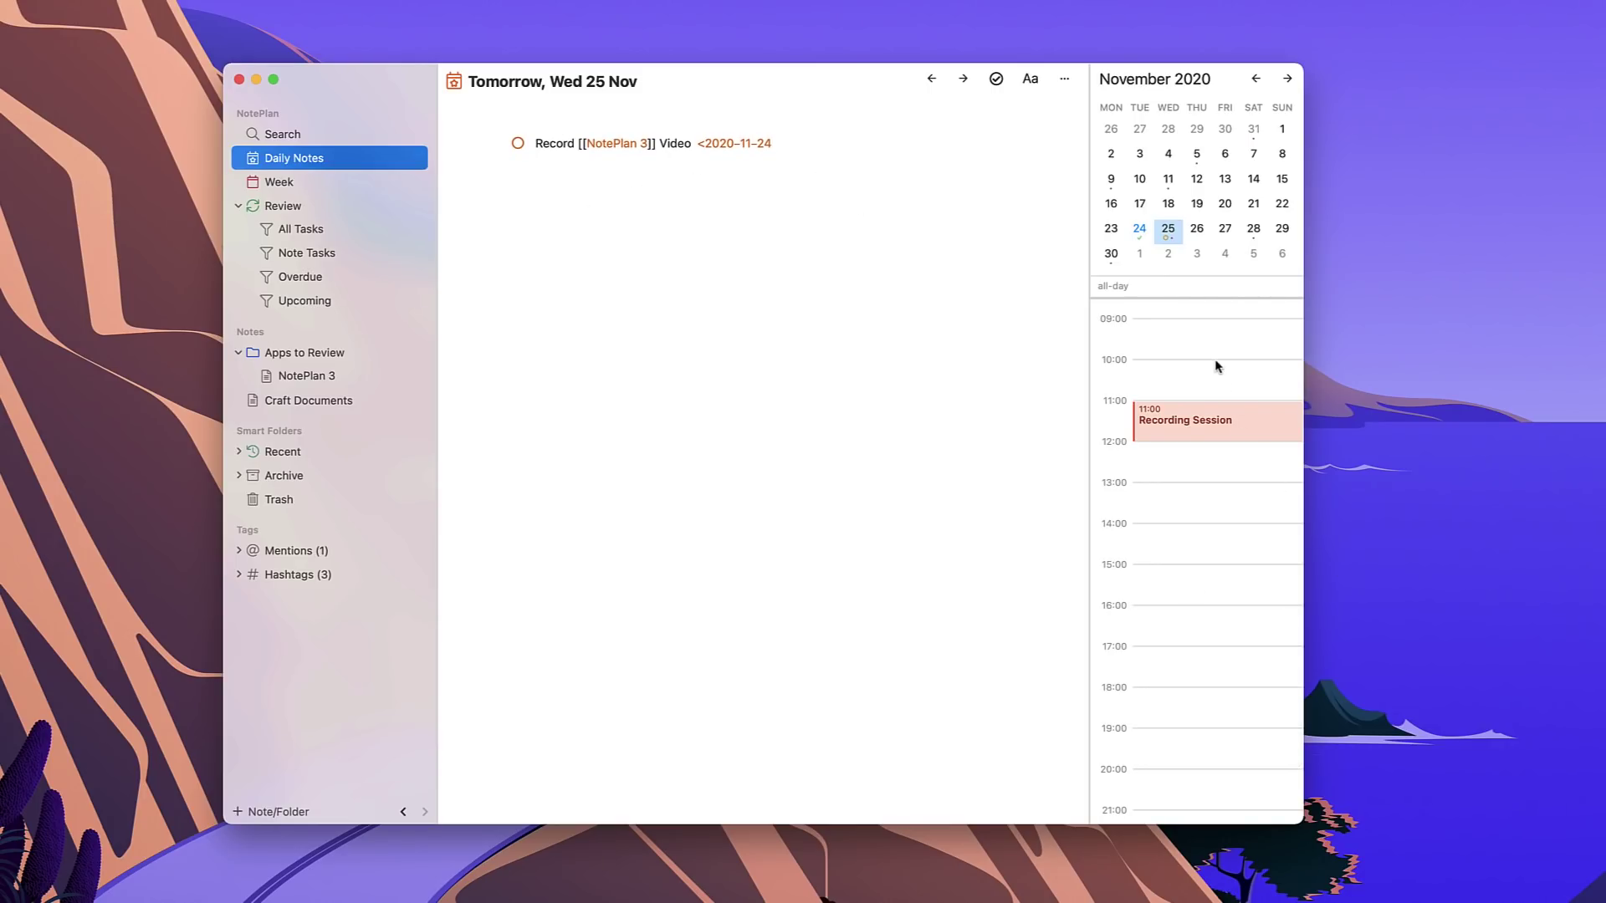
{"action": "scroll", "coordinate": [1201, 528], "scroll_direction": "down", "scroll_amount": 3}
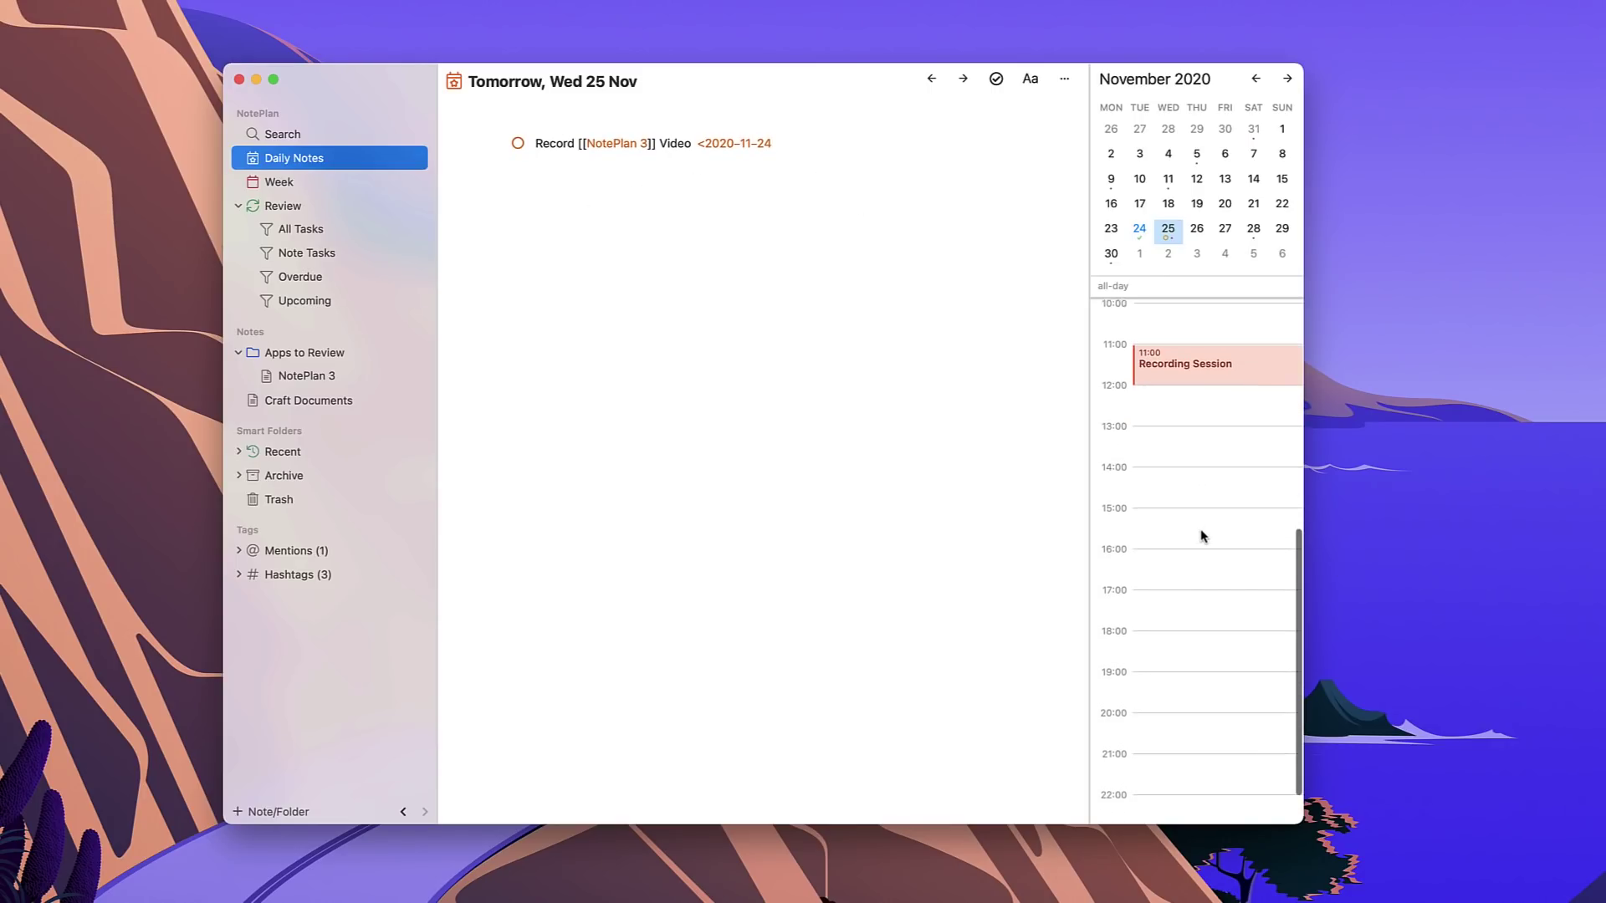
Step: Try a 12:15 reminder, discard it, and widen the calendar pane
{"action": "double_click", "coordinate": [1202, 388]}
{"action": "left_click", "coordinate": [1038, 216]}
{"action": "left_click", "coordinate": [961, 211]}
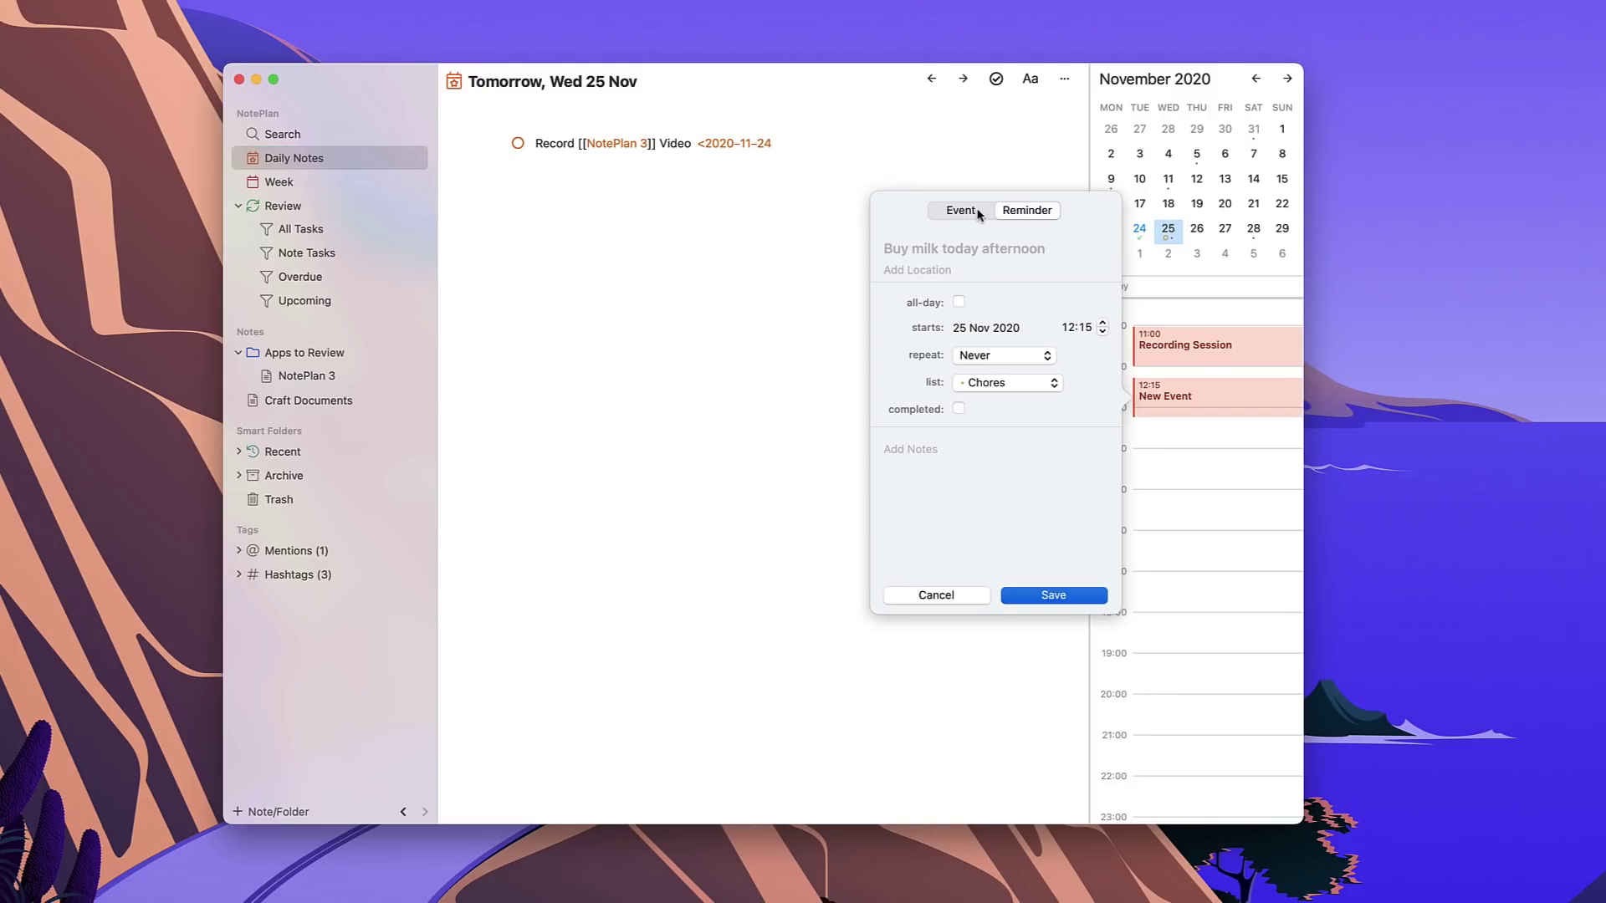
{"action": "left_click", "coordinate": [1028, 210]}
{"action": "left_click", "coordinate": [1006, 387]}
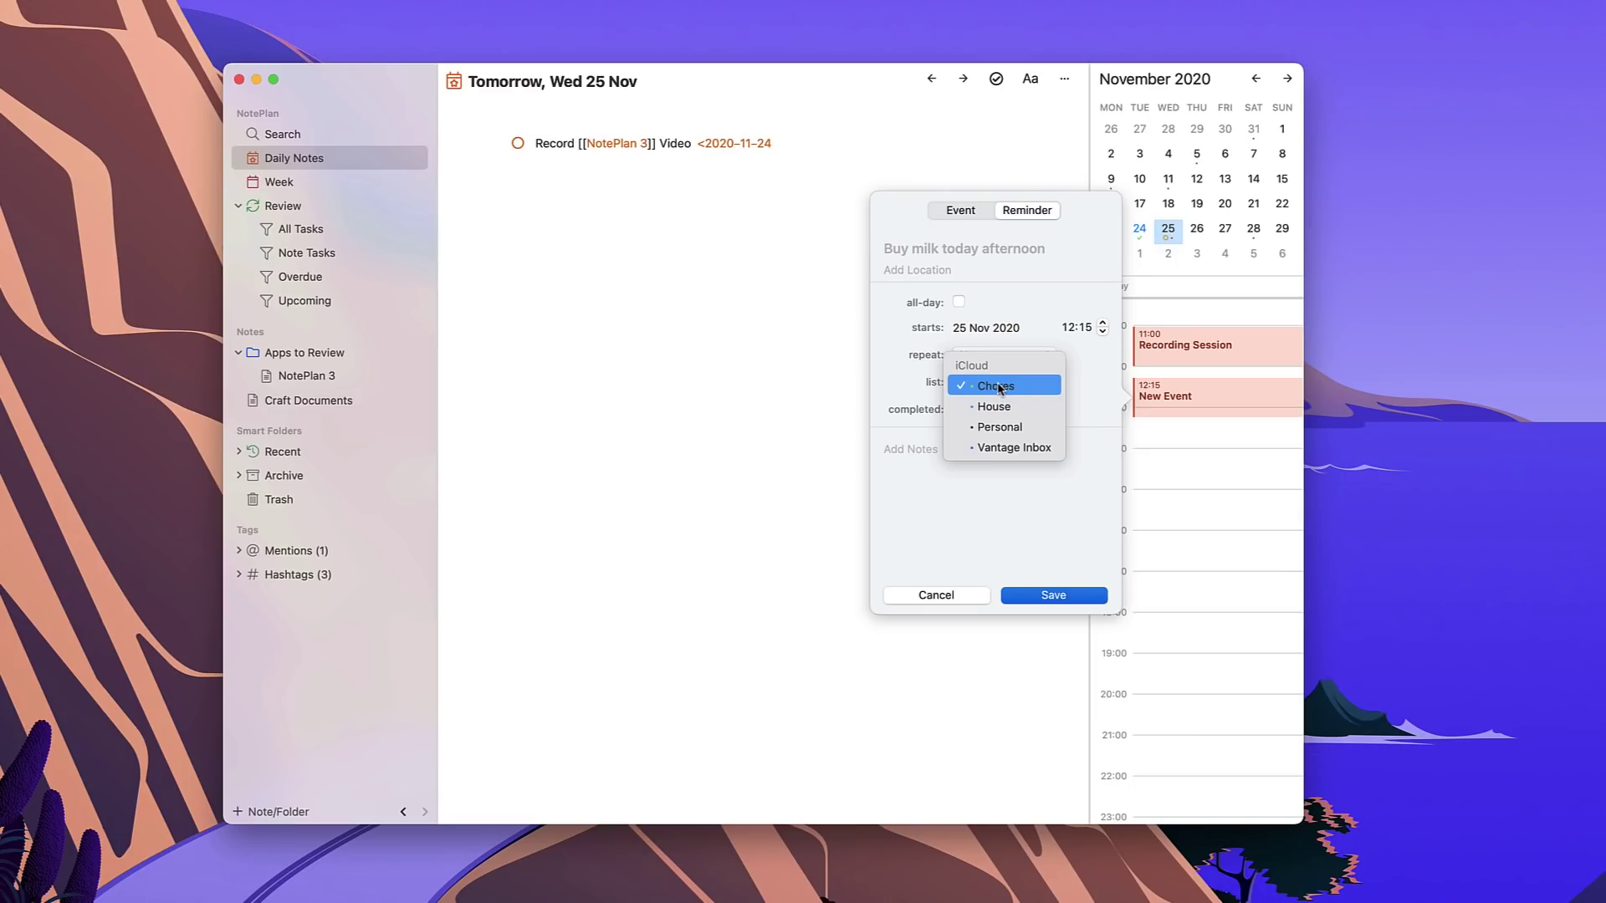
{"action": "left_click", "coordinate": [1000, 387]}
{"action": "left_click_drag", "start_coordinate": [1090, 407], "coordinate": [807, 407]}
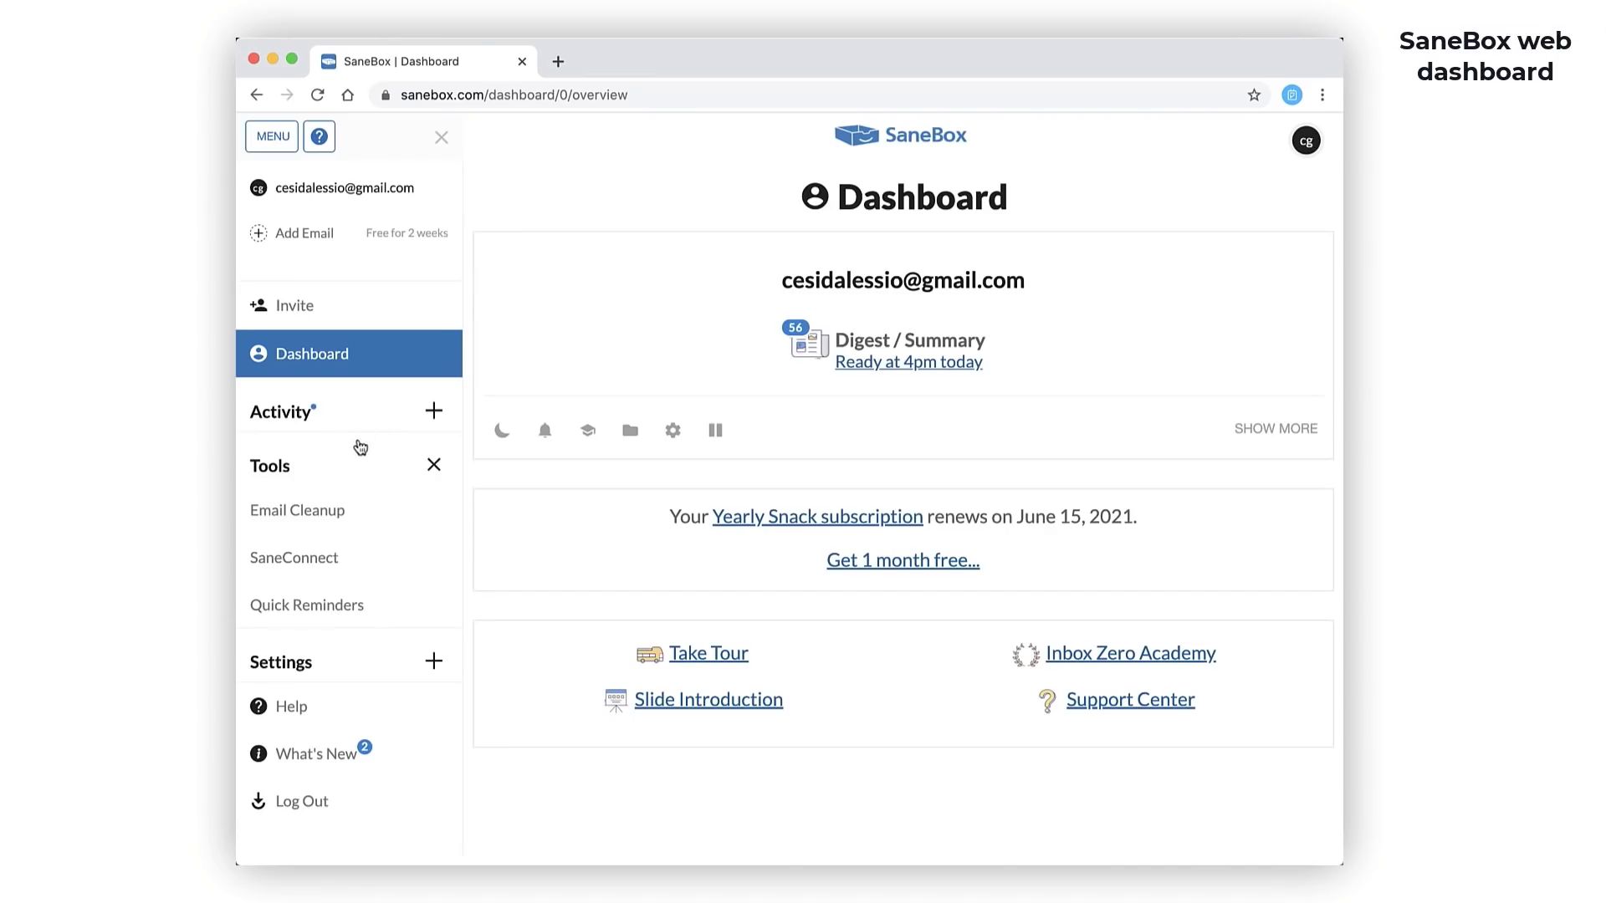
{"action": "left_click", "coordinate": [318, 520]}
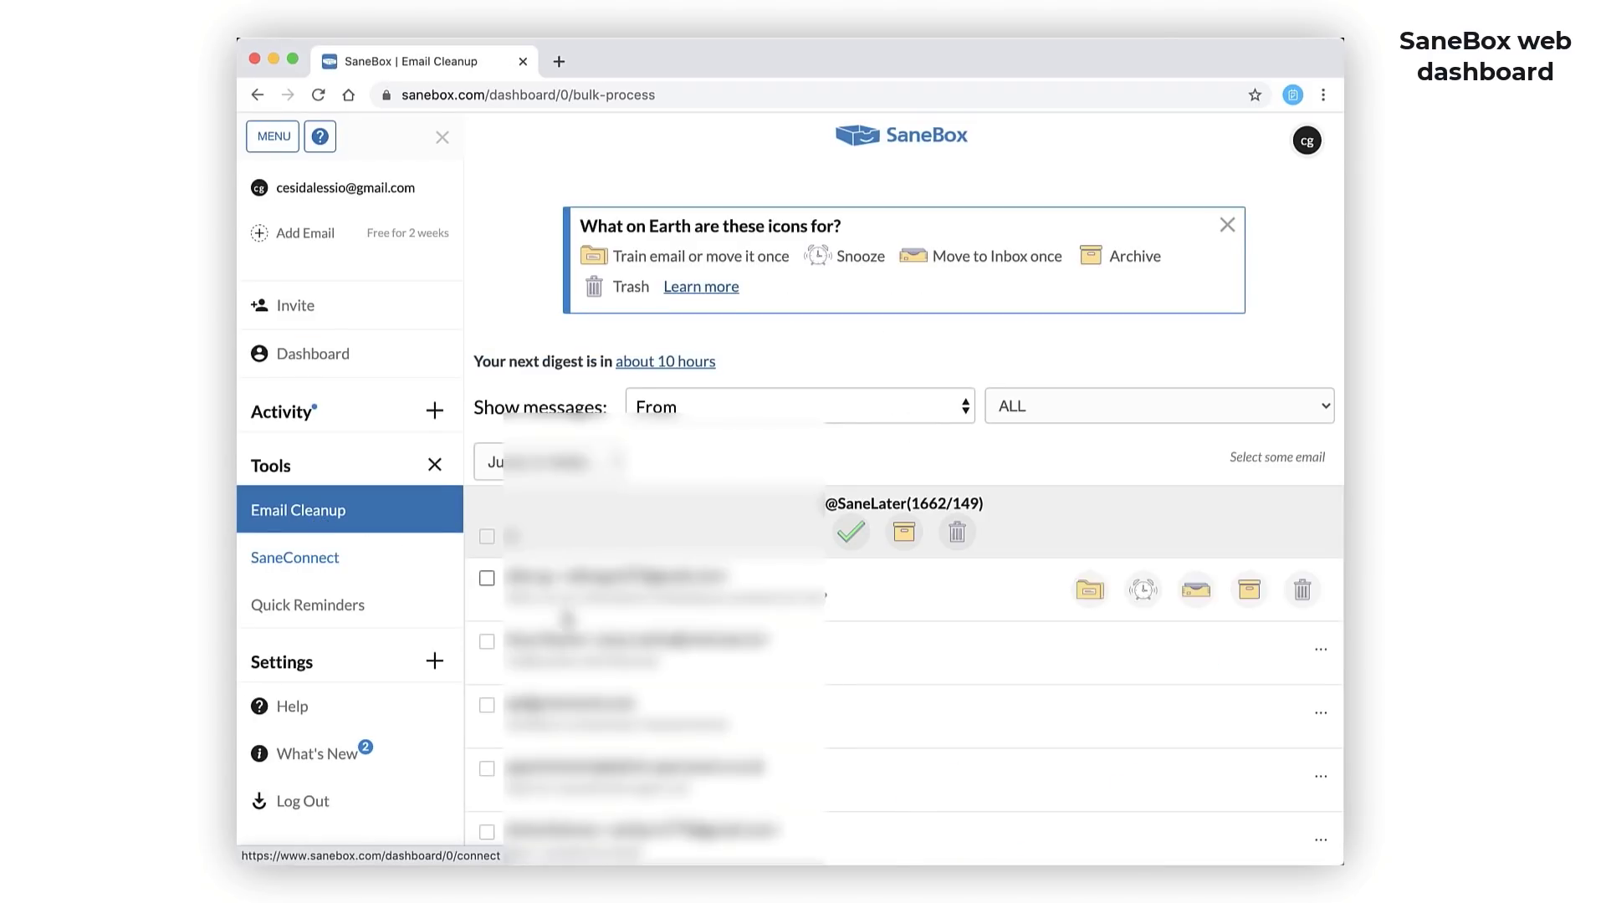
{"action": "scroll", "coordinate": [486, 619], "scroll_direction": "down", "scroll_amount": 2}
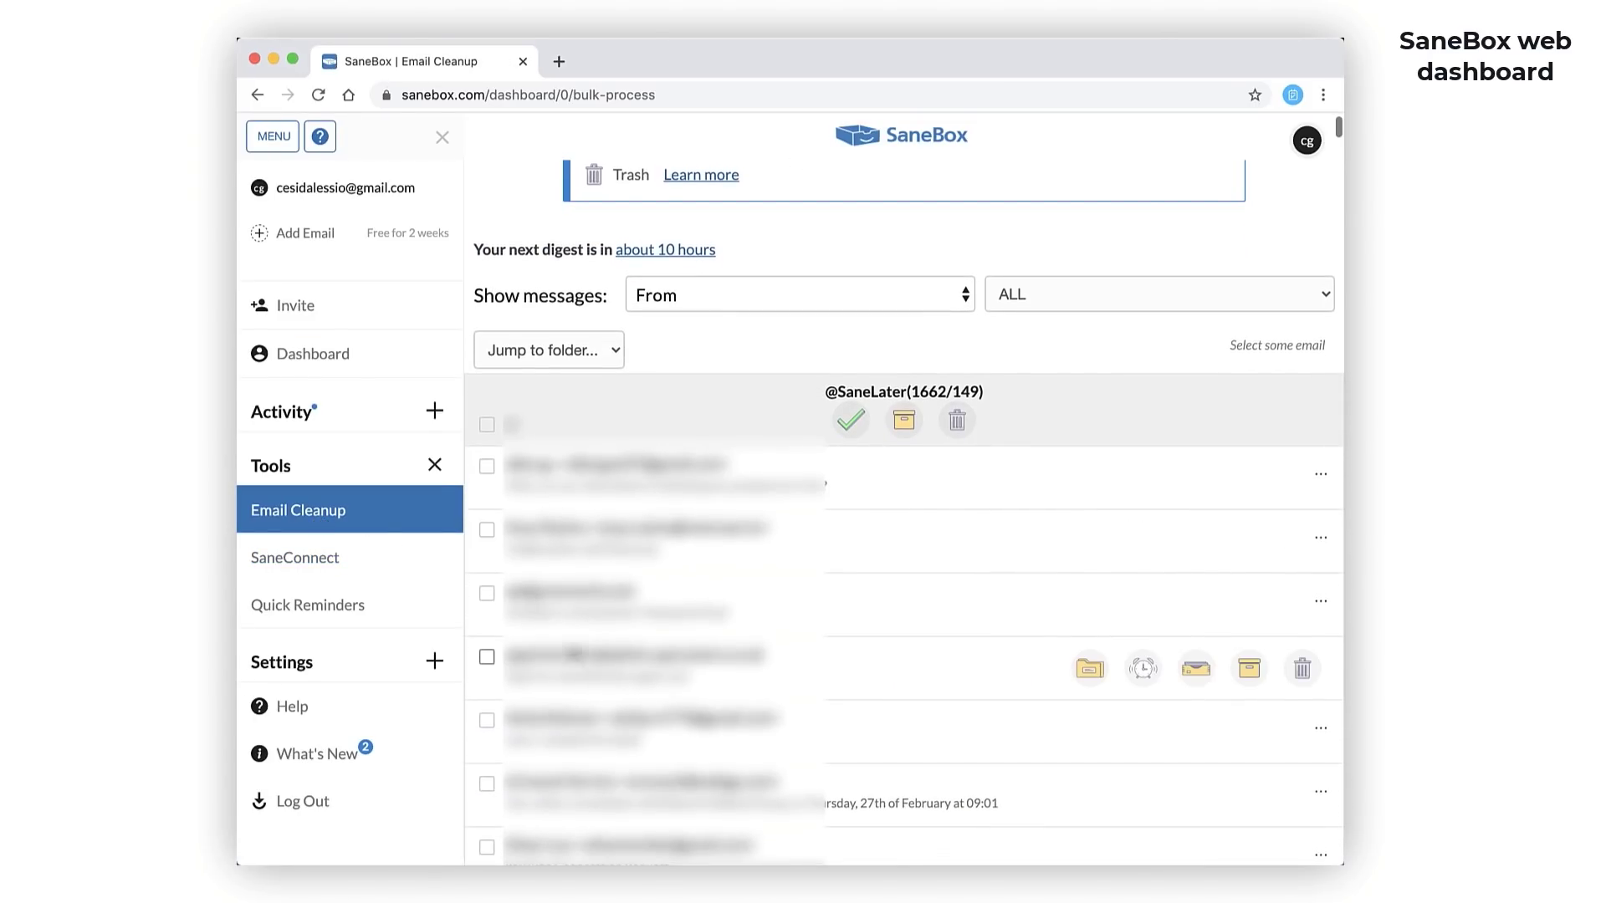
{"action": "left_click", "coordinate": [487, 657]}
{"action": "left_click", "coordinate": [1088, 672]}
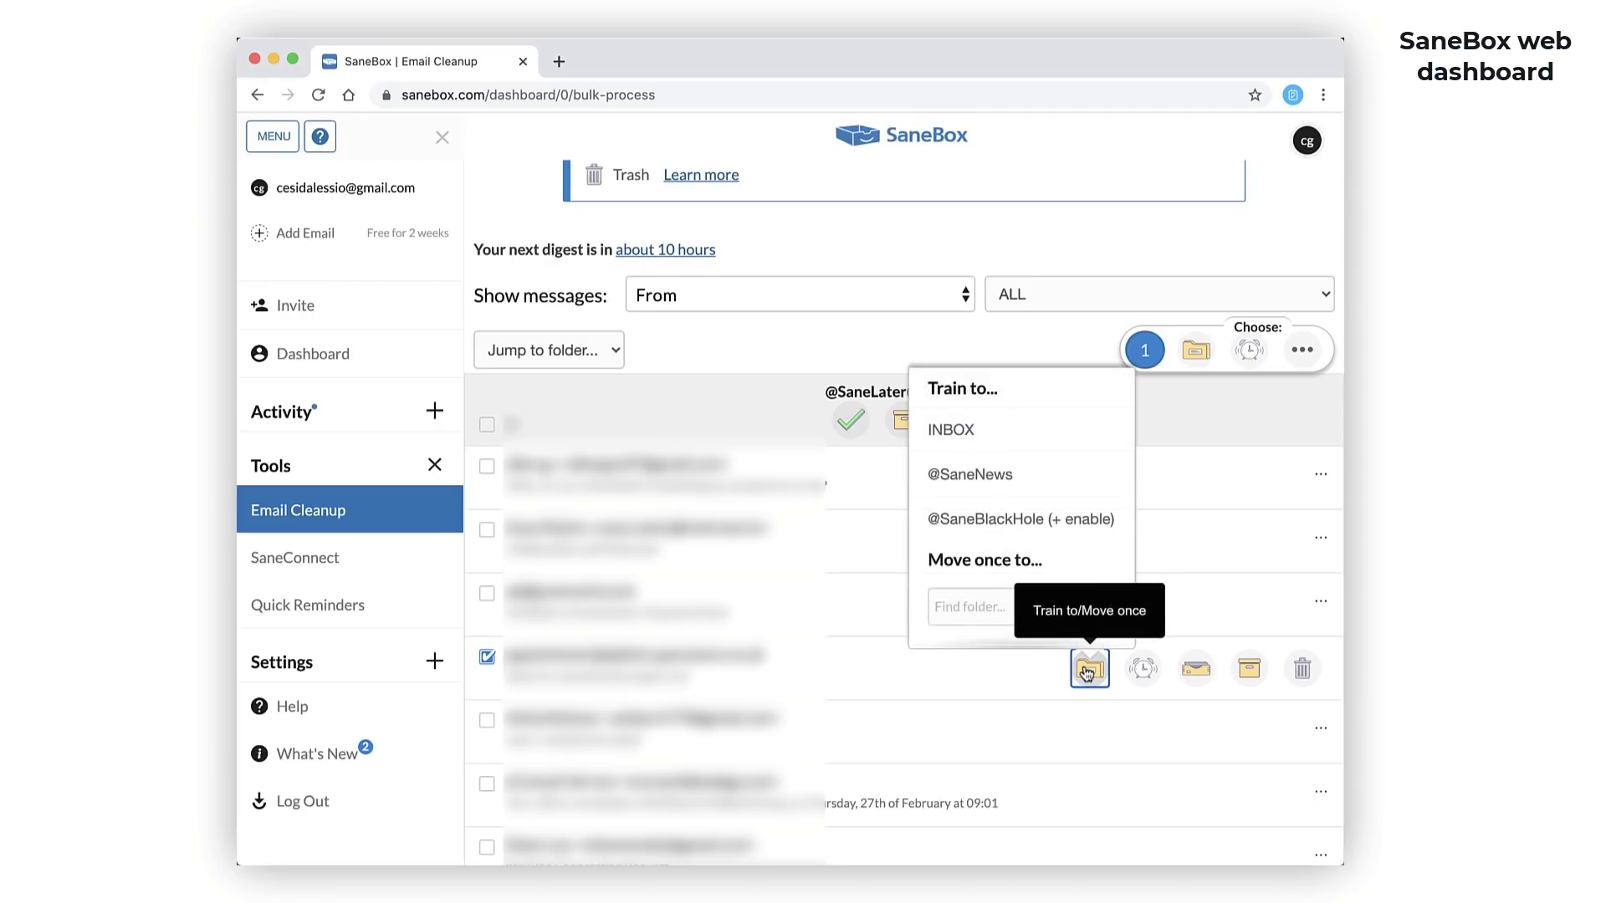
{"action": "left_click", "coordinate": [1020, 446]}
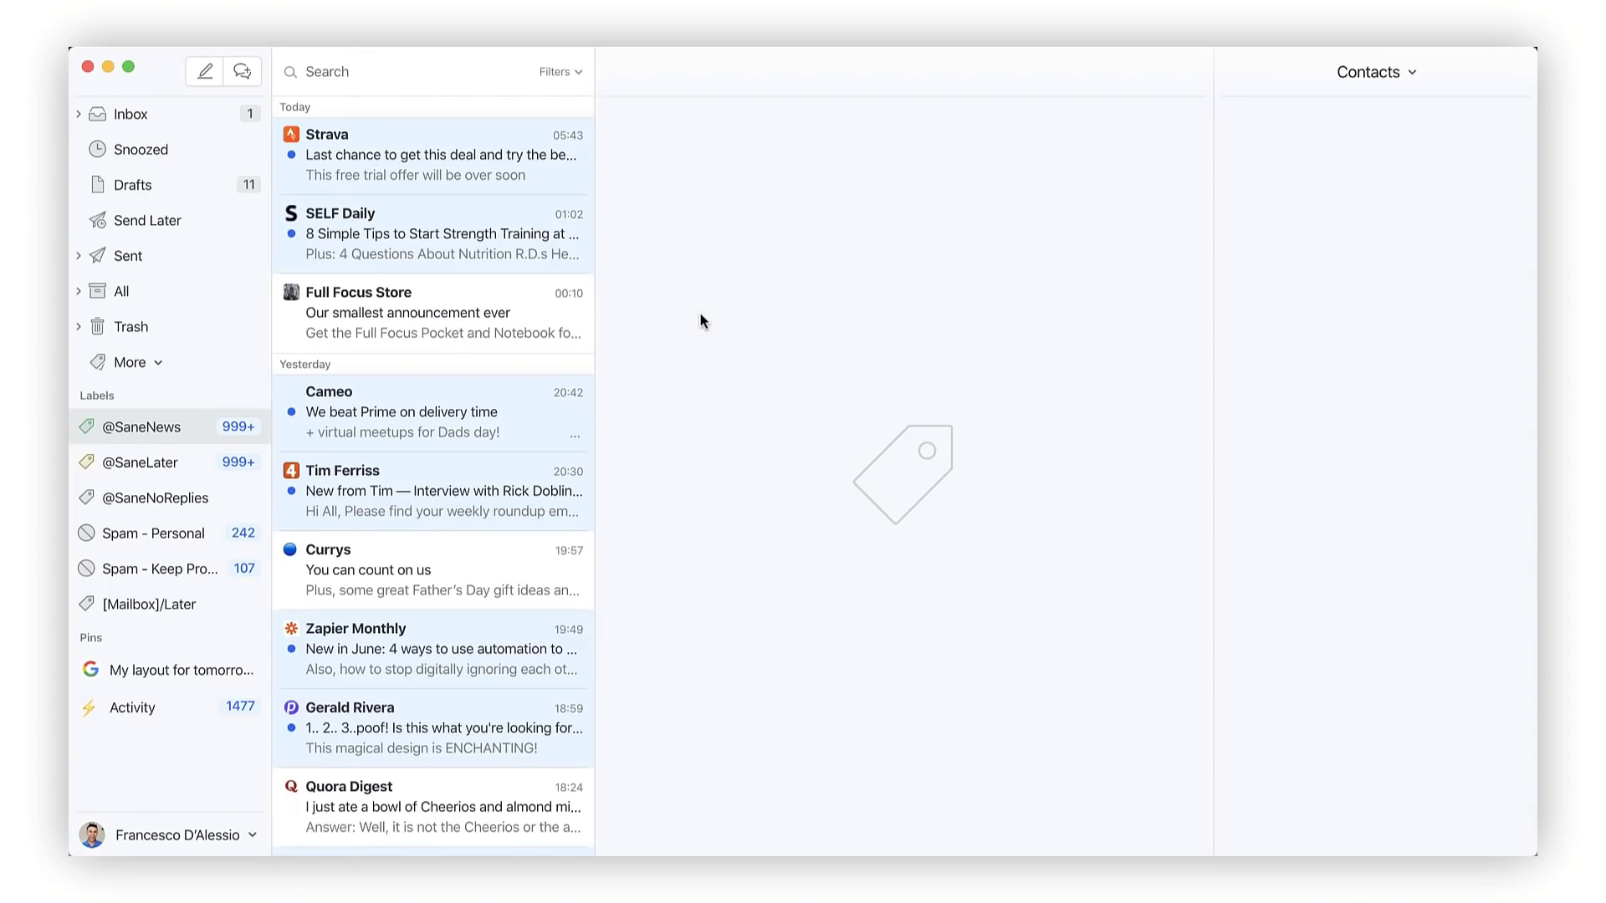
{"action": "left_click", "coordinate": [480, 308]}
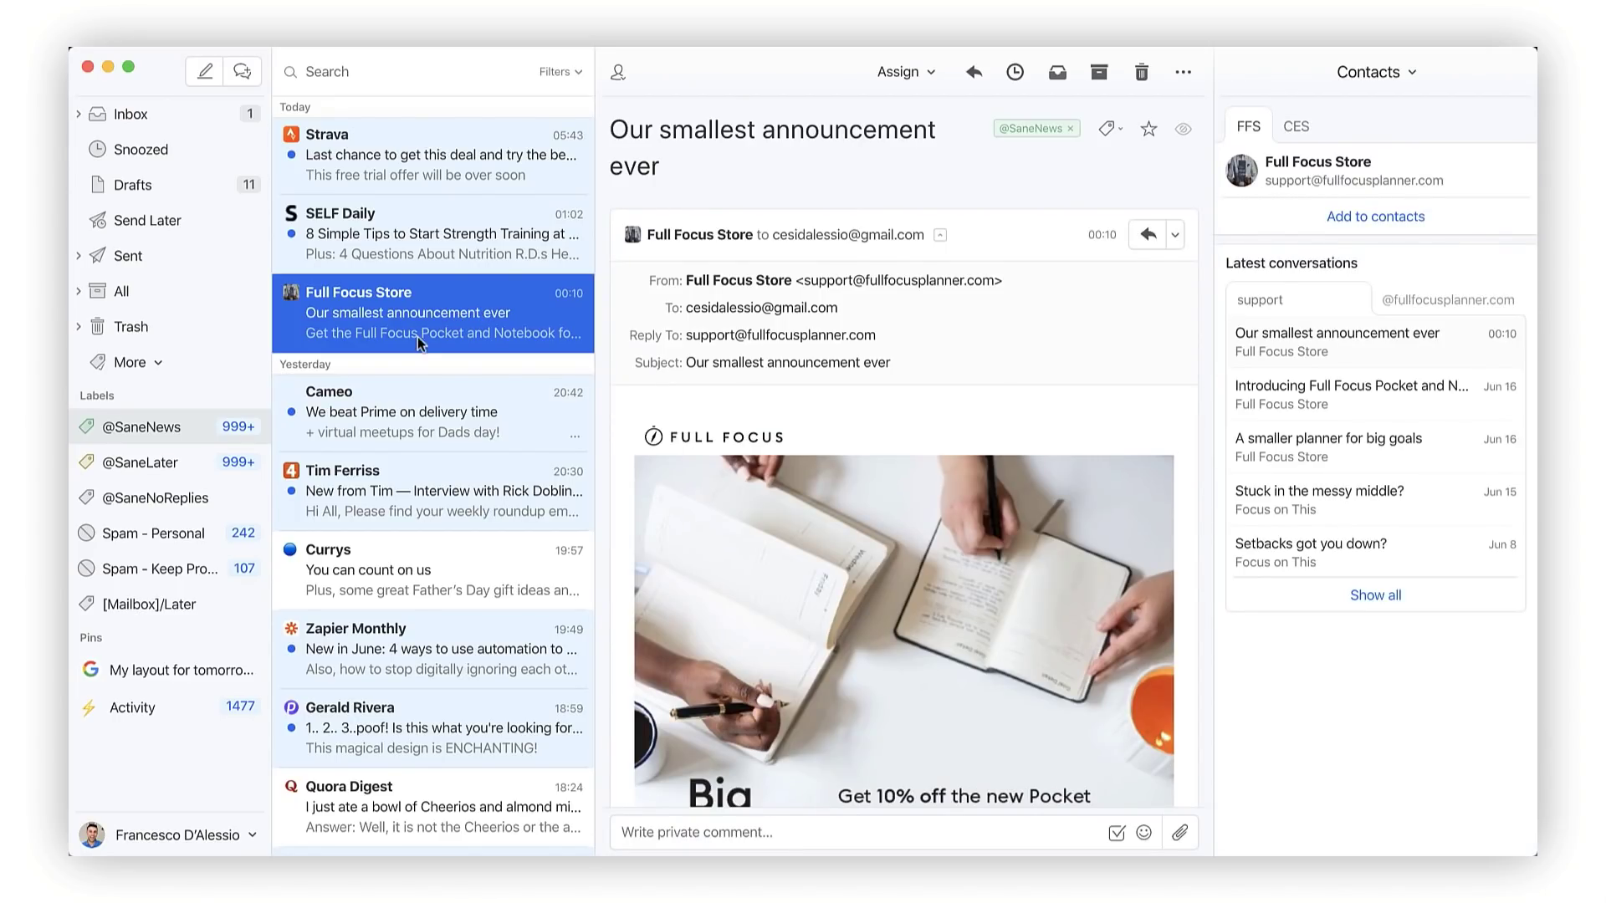
{"action": "left_click", "coordinate": [360, 547]}
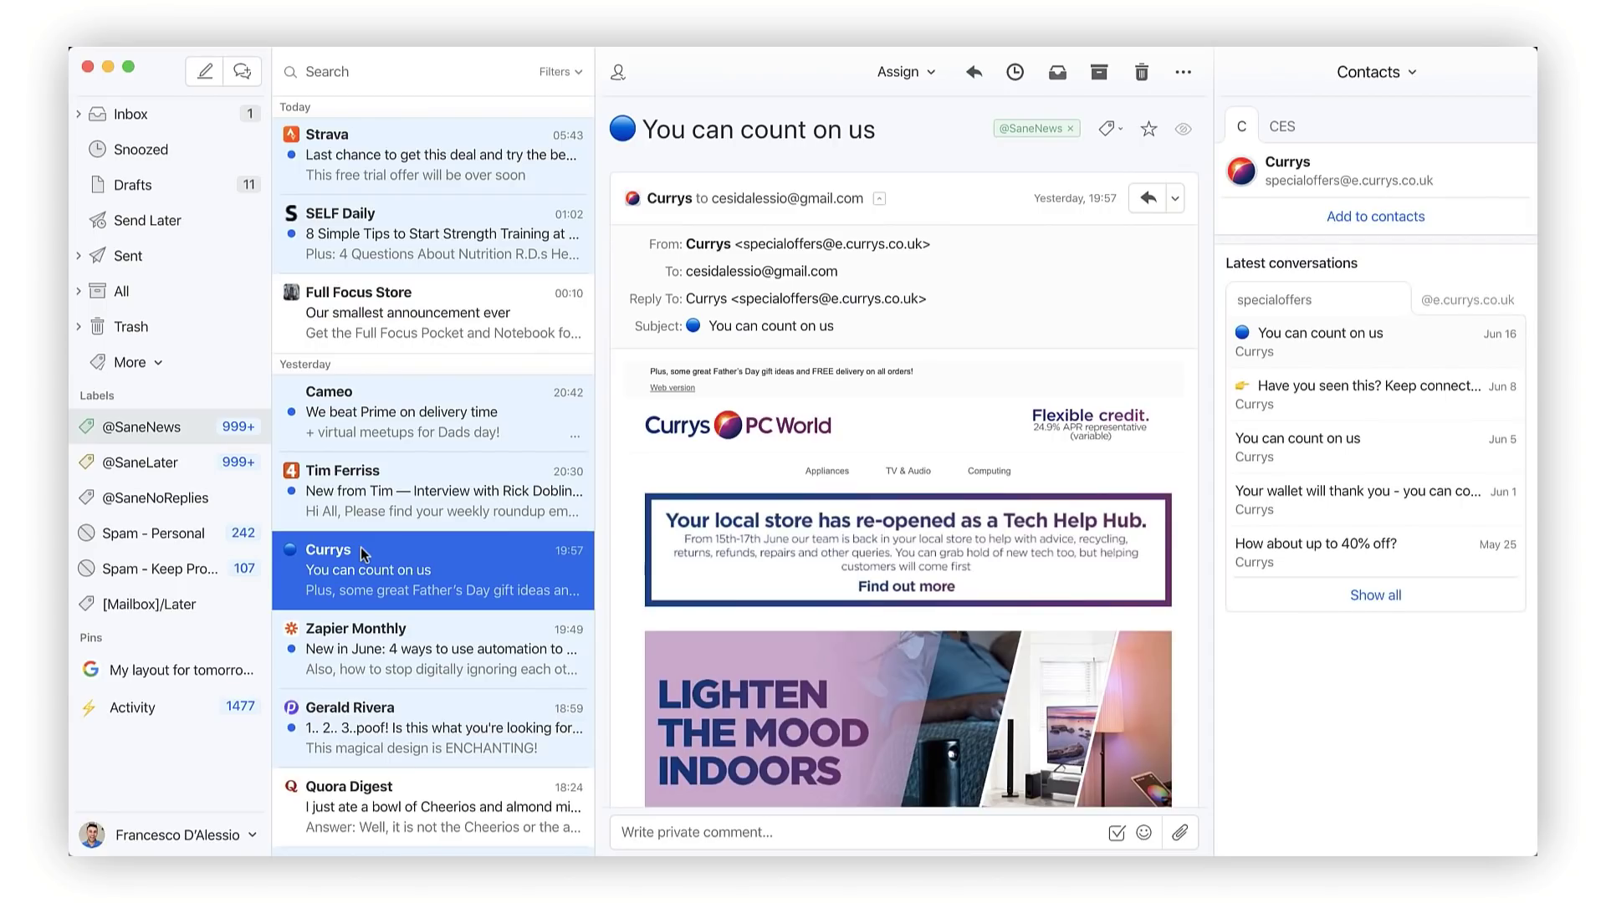
{"action": "left_click", "coordinate": [183, 459]}
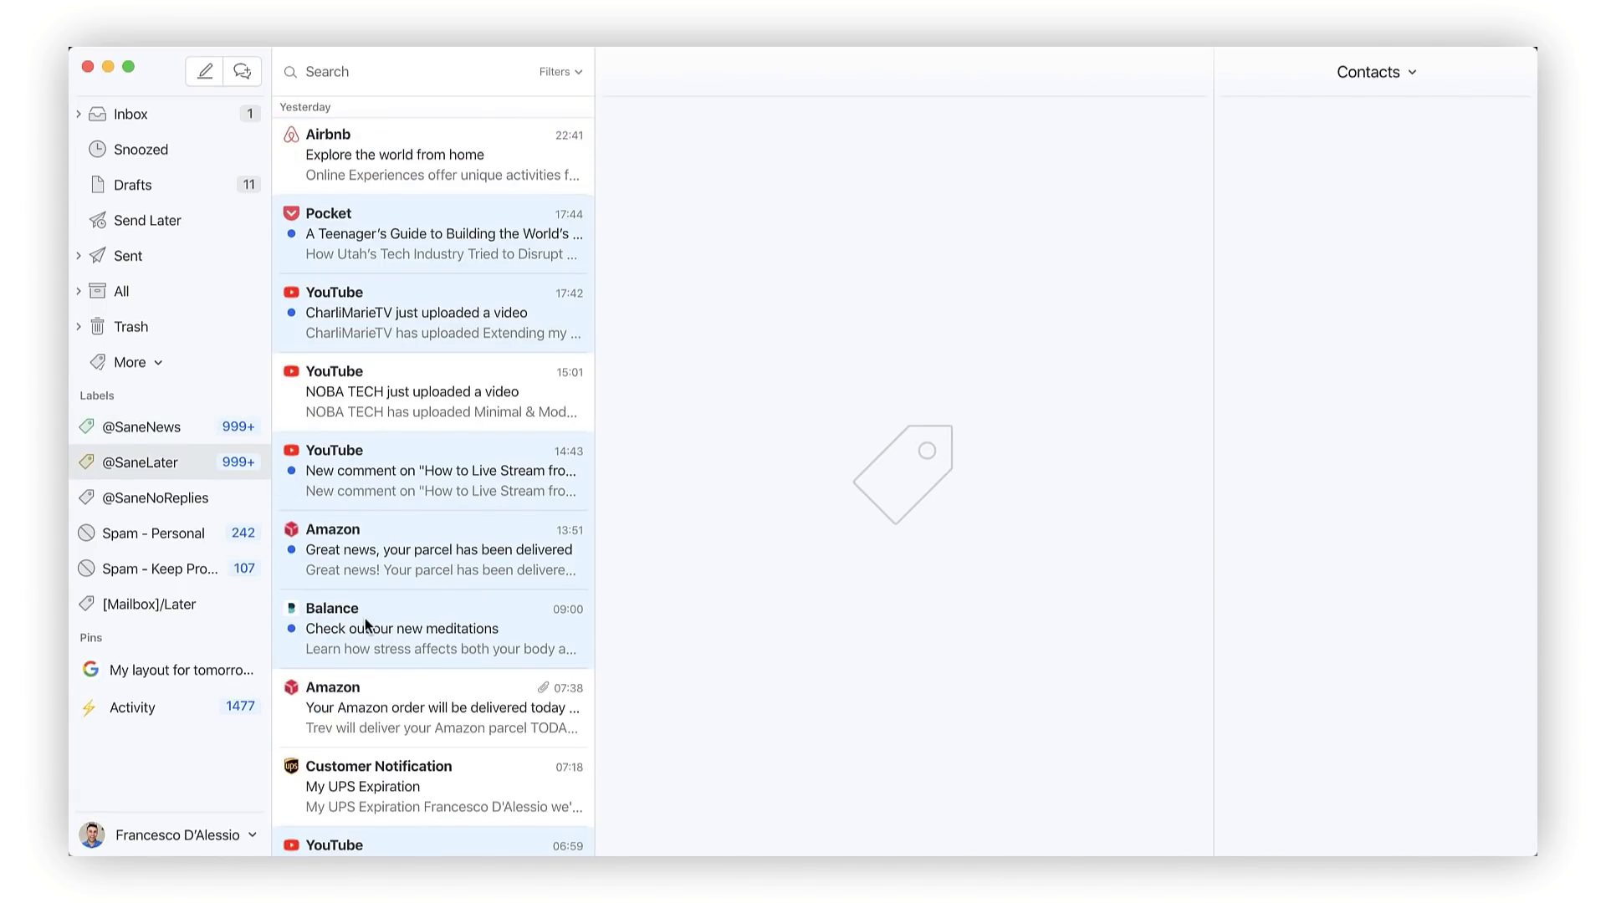
{"action": "left_click", "coordinate": [194, 502]}
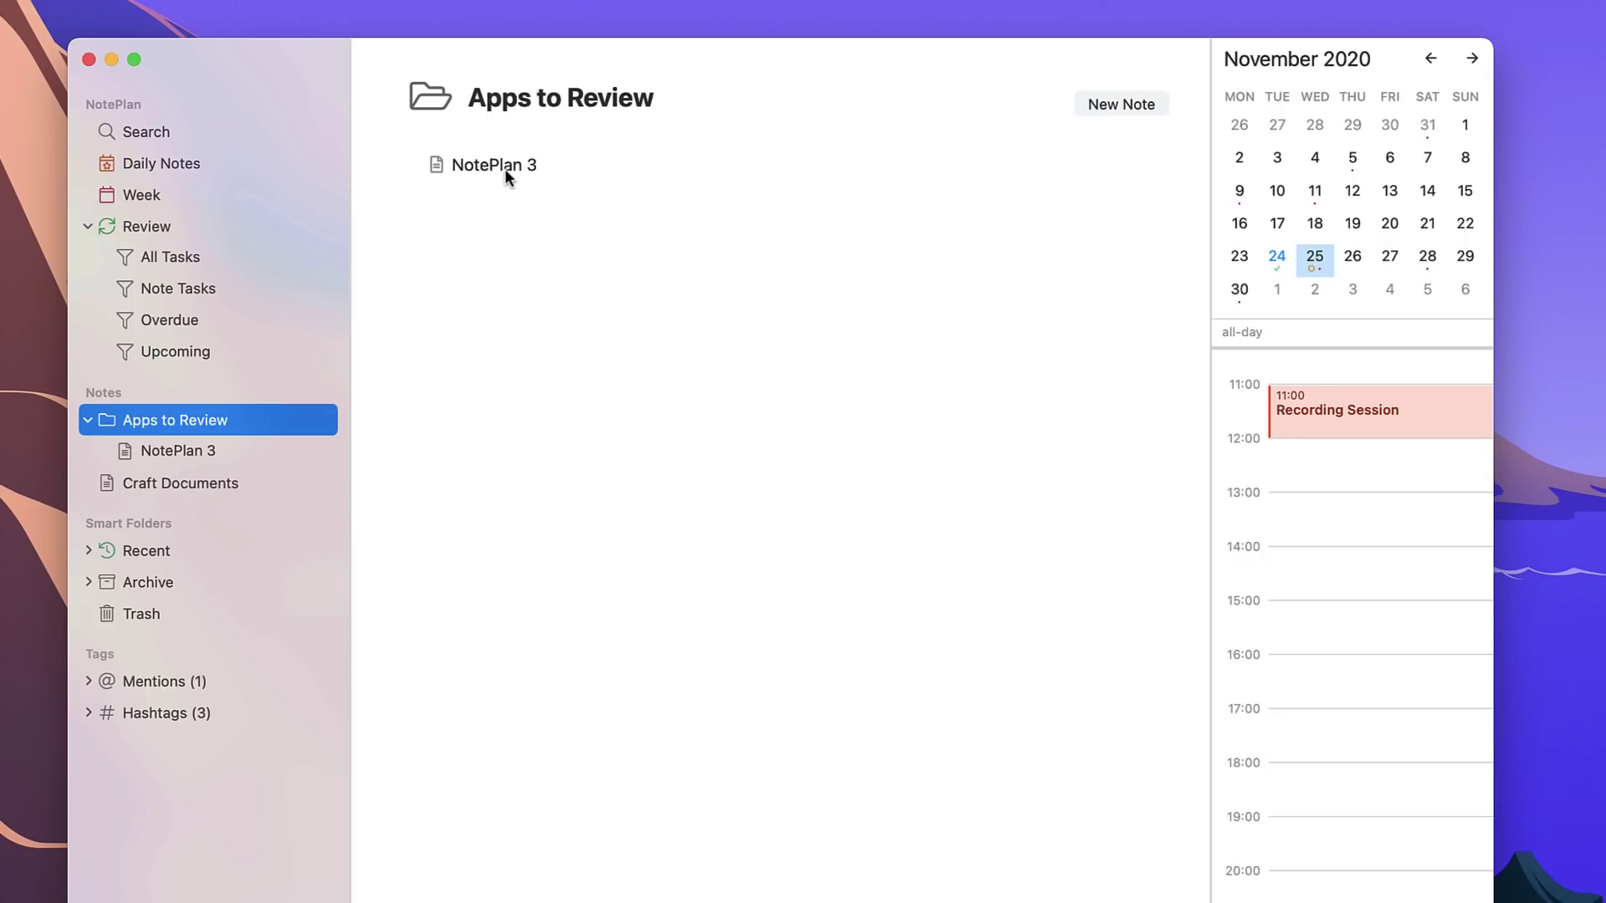
Step: Hide the sidebar and open the NotePlan 3 note to see its 24 and 25 November references
{"action": "left_click", "coordinate": [356, 539]}
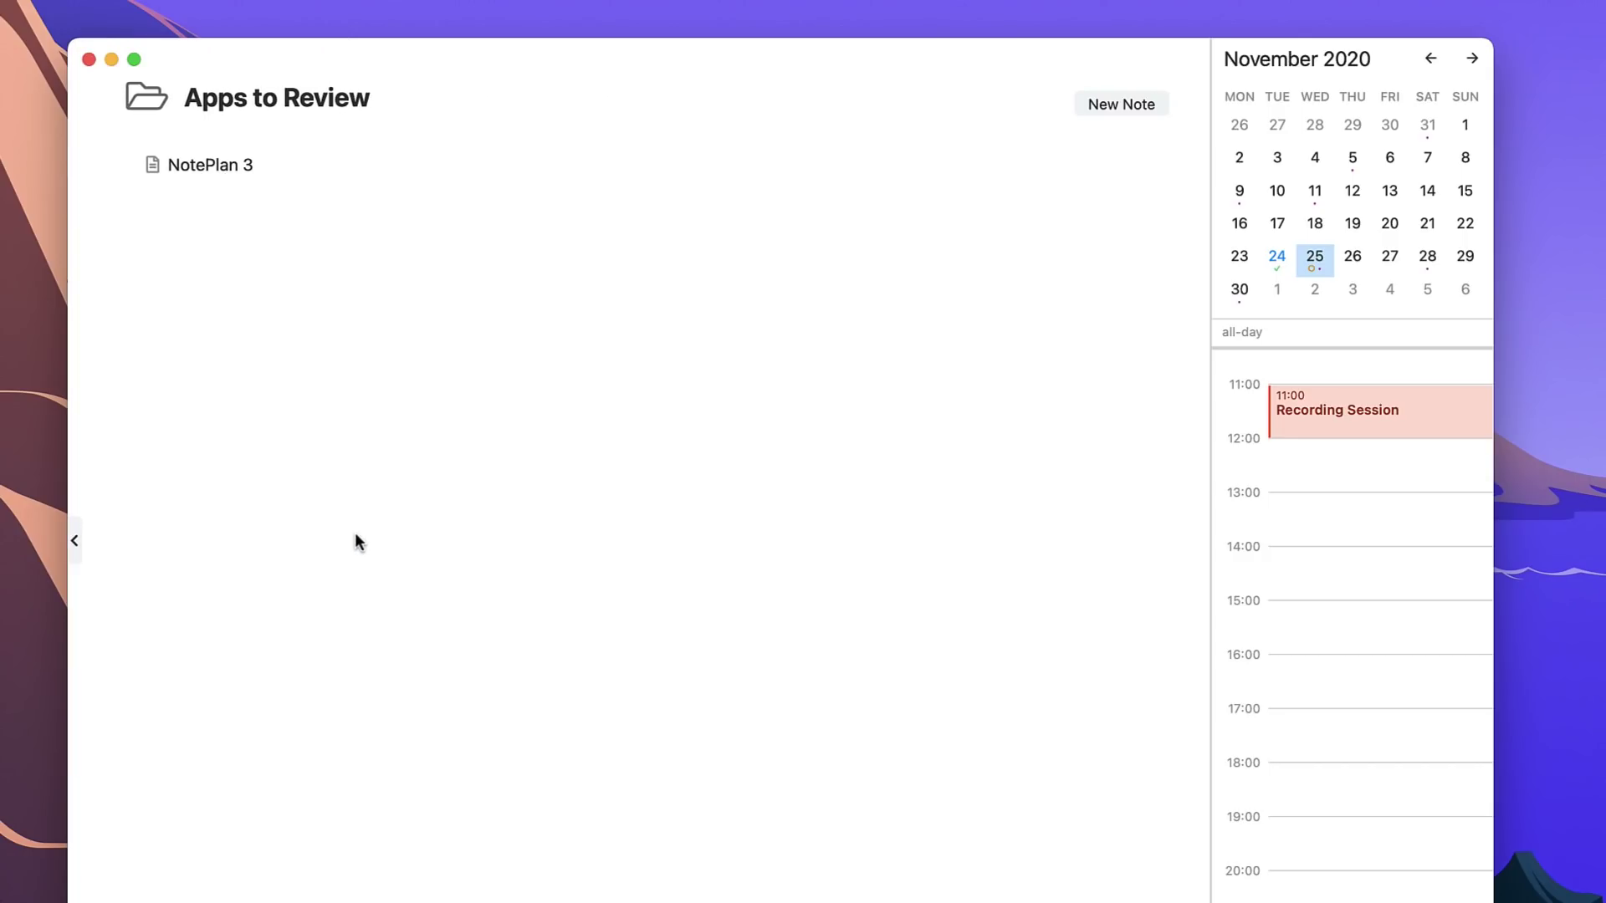
{"action": "left_click", "coordinate": [241, 165]}
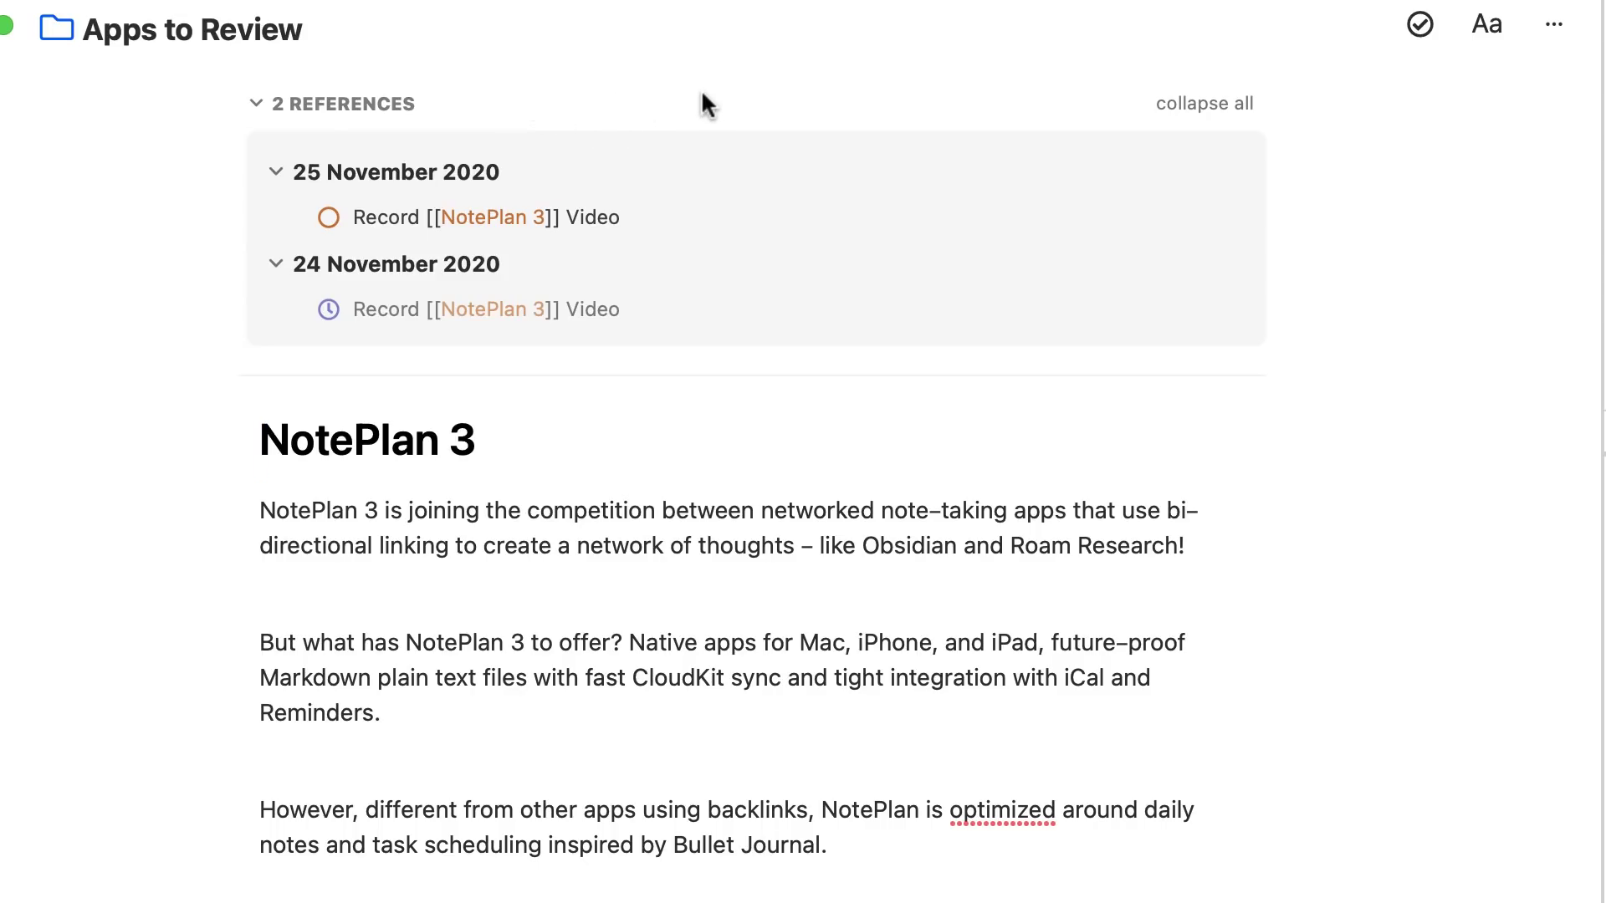
Step: Reveal the NotePlan 3.txt file in Finder from the note's ••• menu
{"action": "left_click", "coordinate": [1481, 25]}
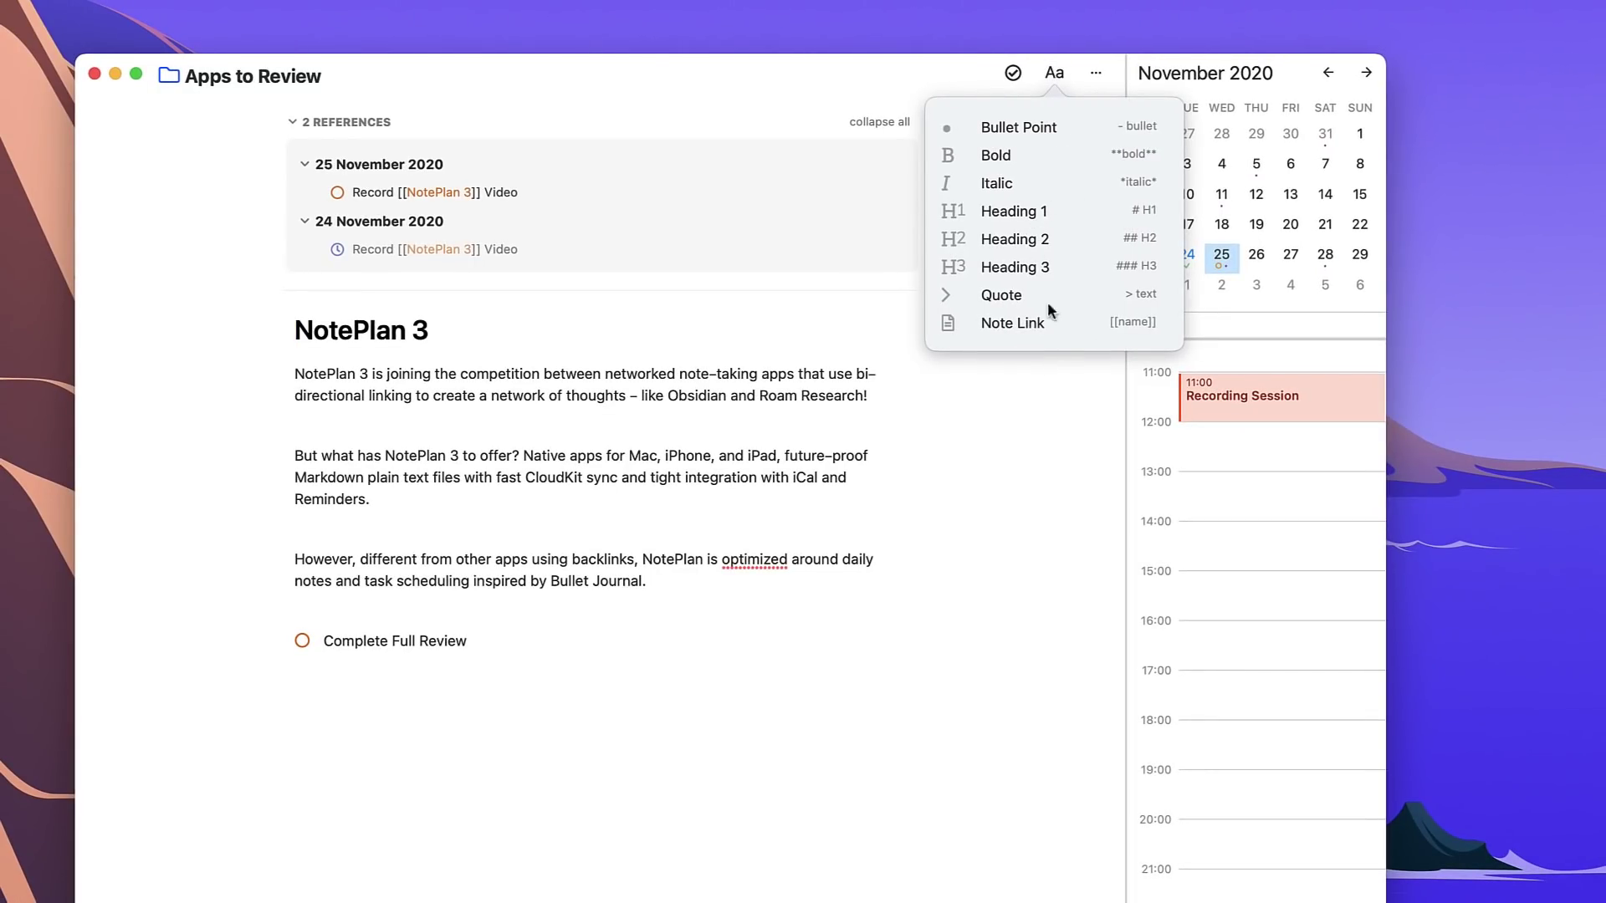
{"action": "left_click", "coordinate": [1097, 74]}
{"action": "left_click", "coordinate": [1098, 75]}
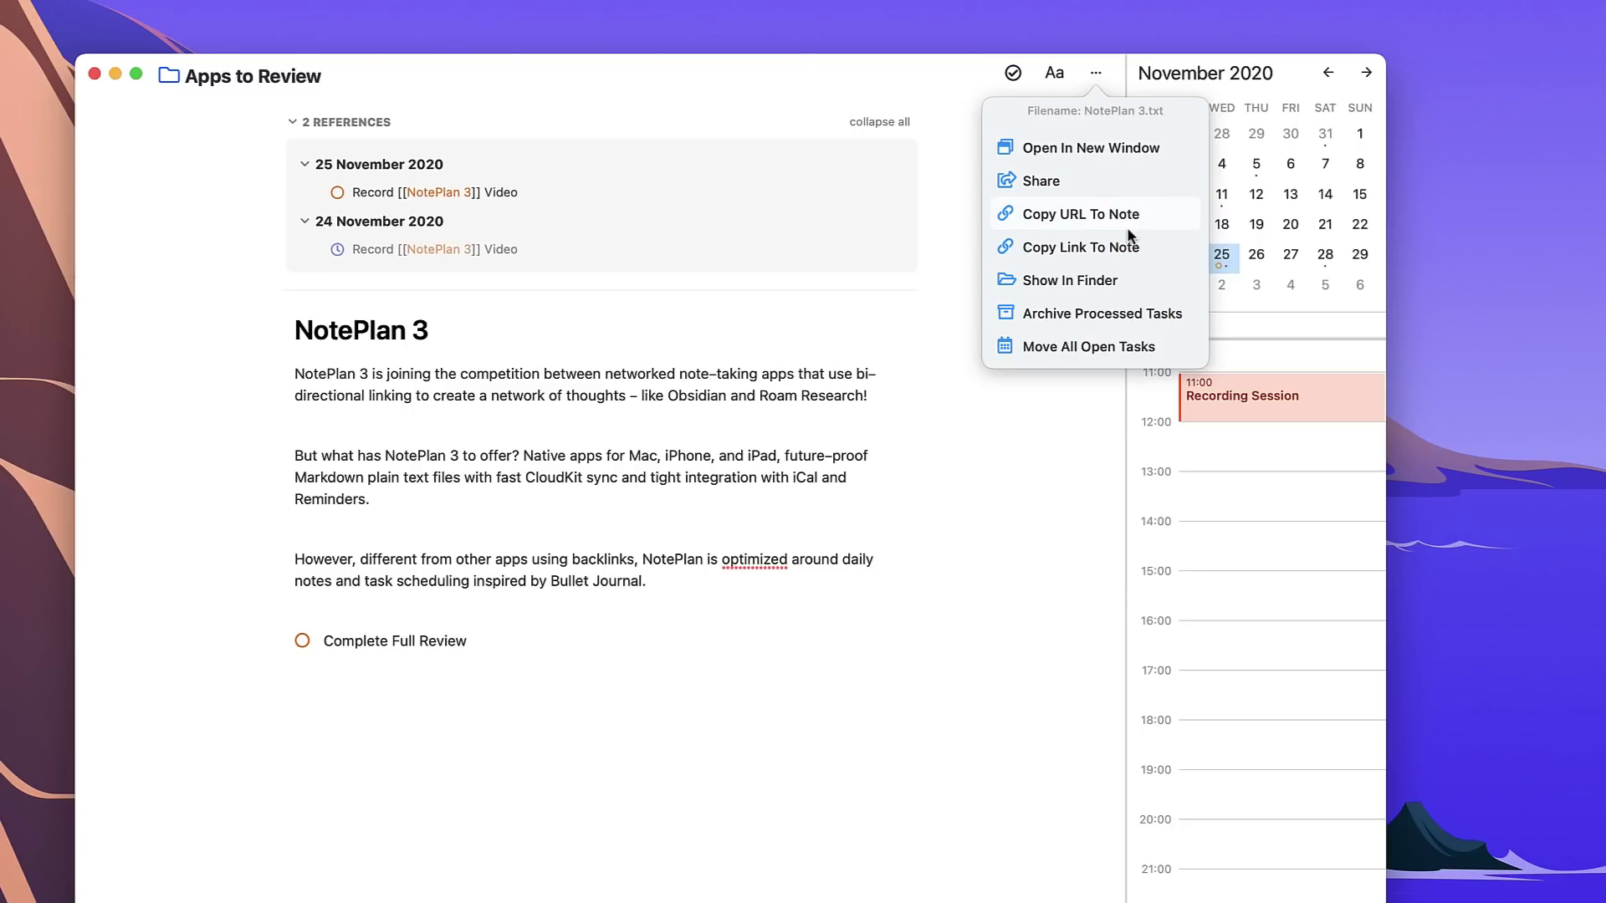
{"action": "left_click", "coordinate": [1124, 281]}
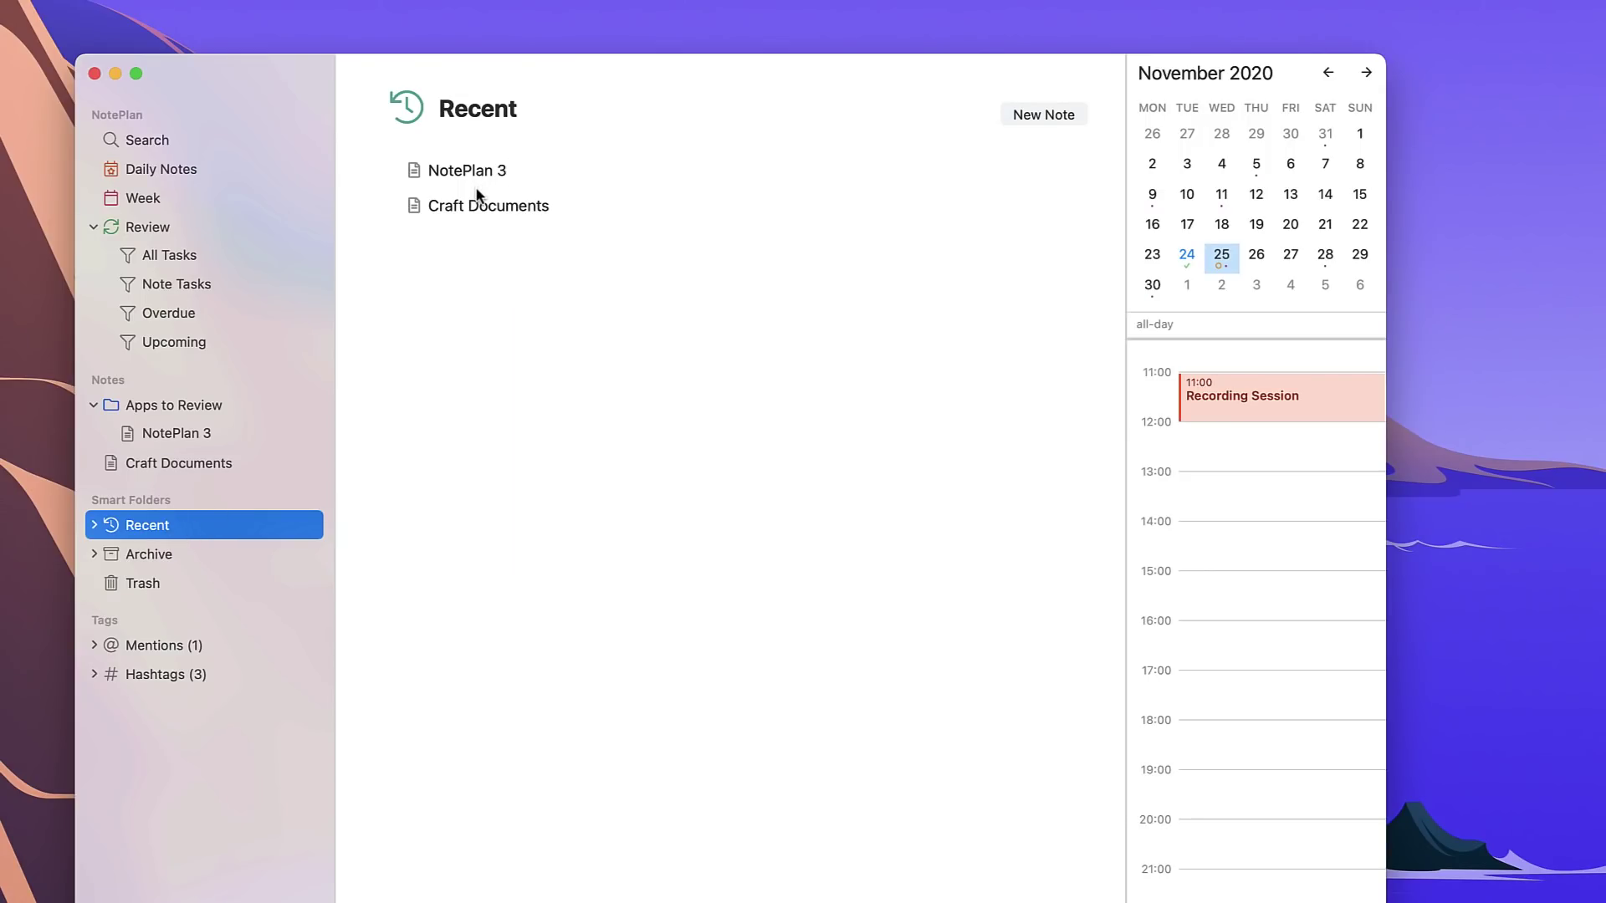
Step: Browse the Archive and Mentions lists, then view Hashtags: meetings, notes and today
{"action": "left_click", "coordinate": [166, 560]}
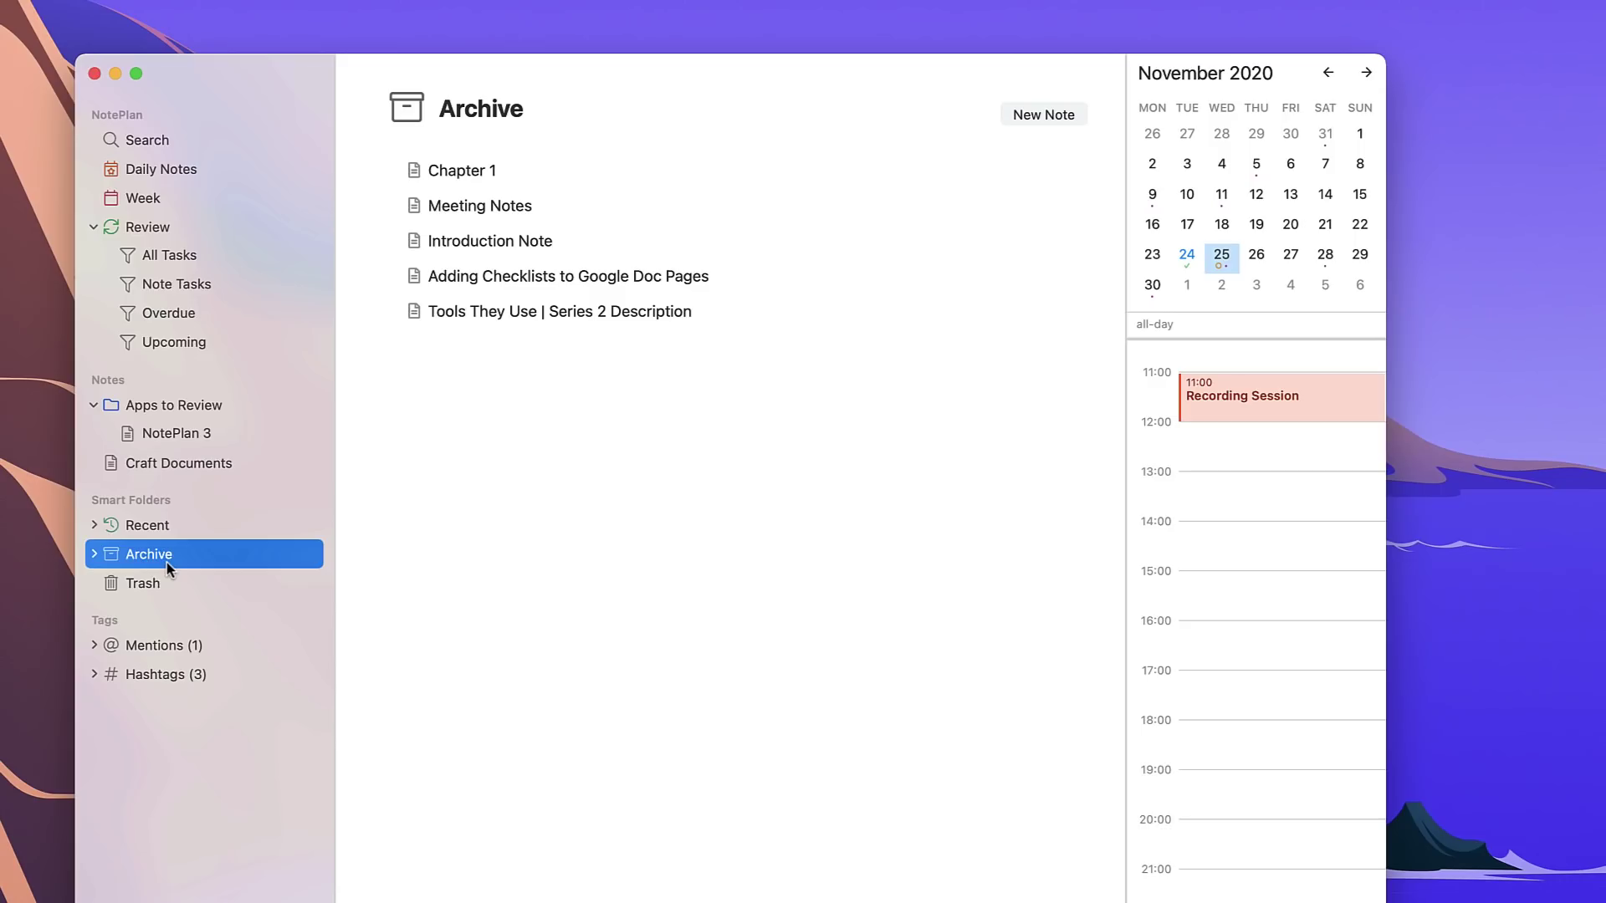
{"action": "left_click", "coordinate": [154, 649]}
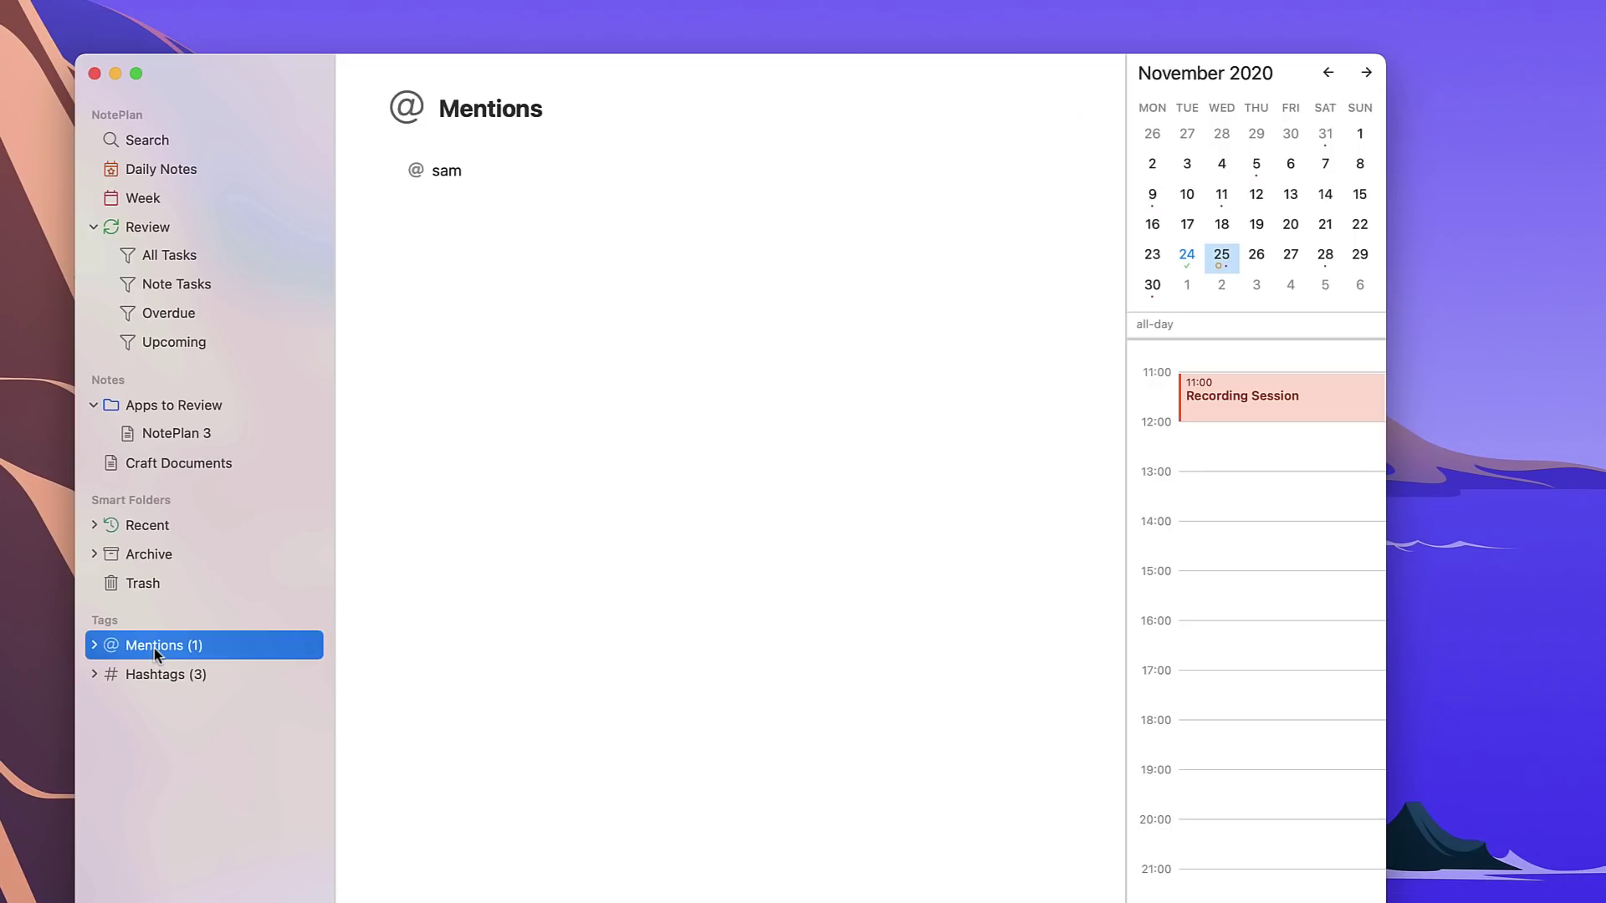
{"action": "left_click", "coordinate": [167, 679]}
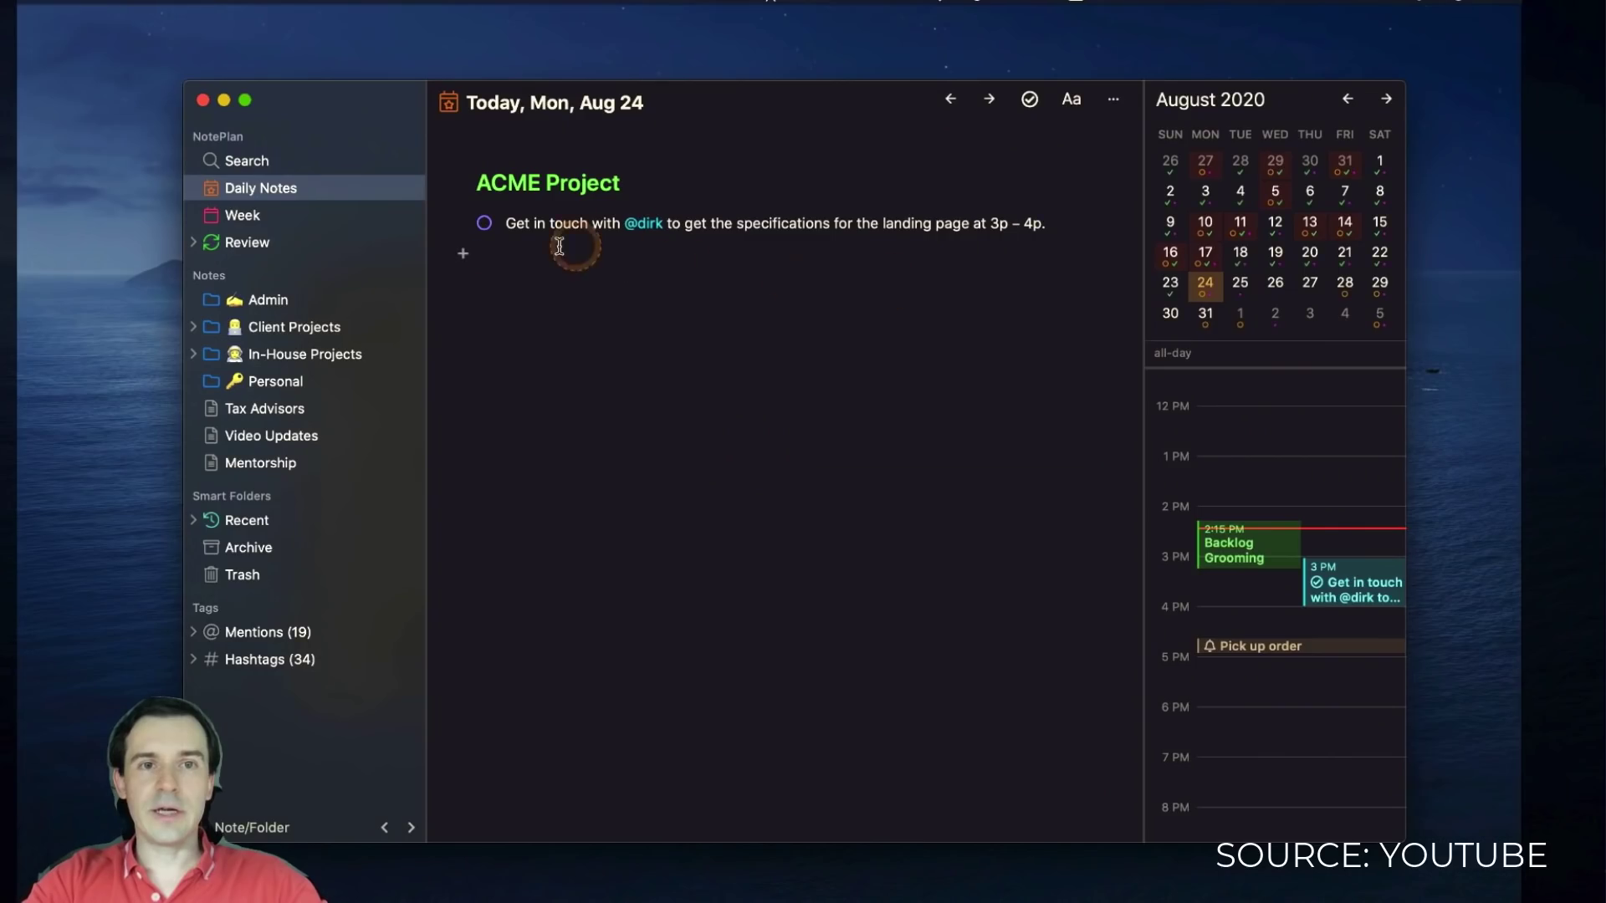
Step: Paste a quote note beneath the first ACME Project task and indent it
{"action": "left_click", "coordinate": [457, 253]}
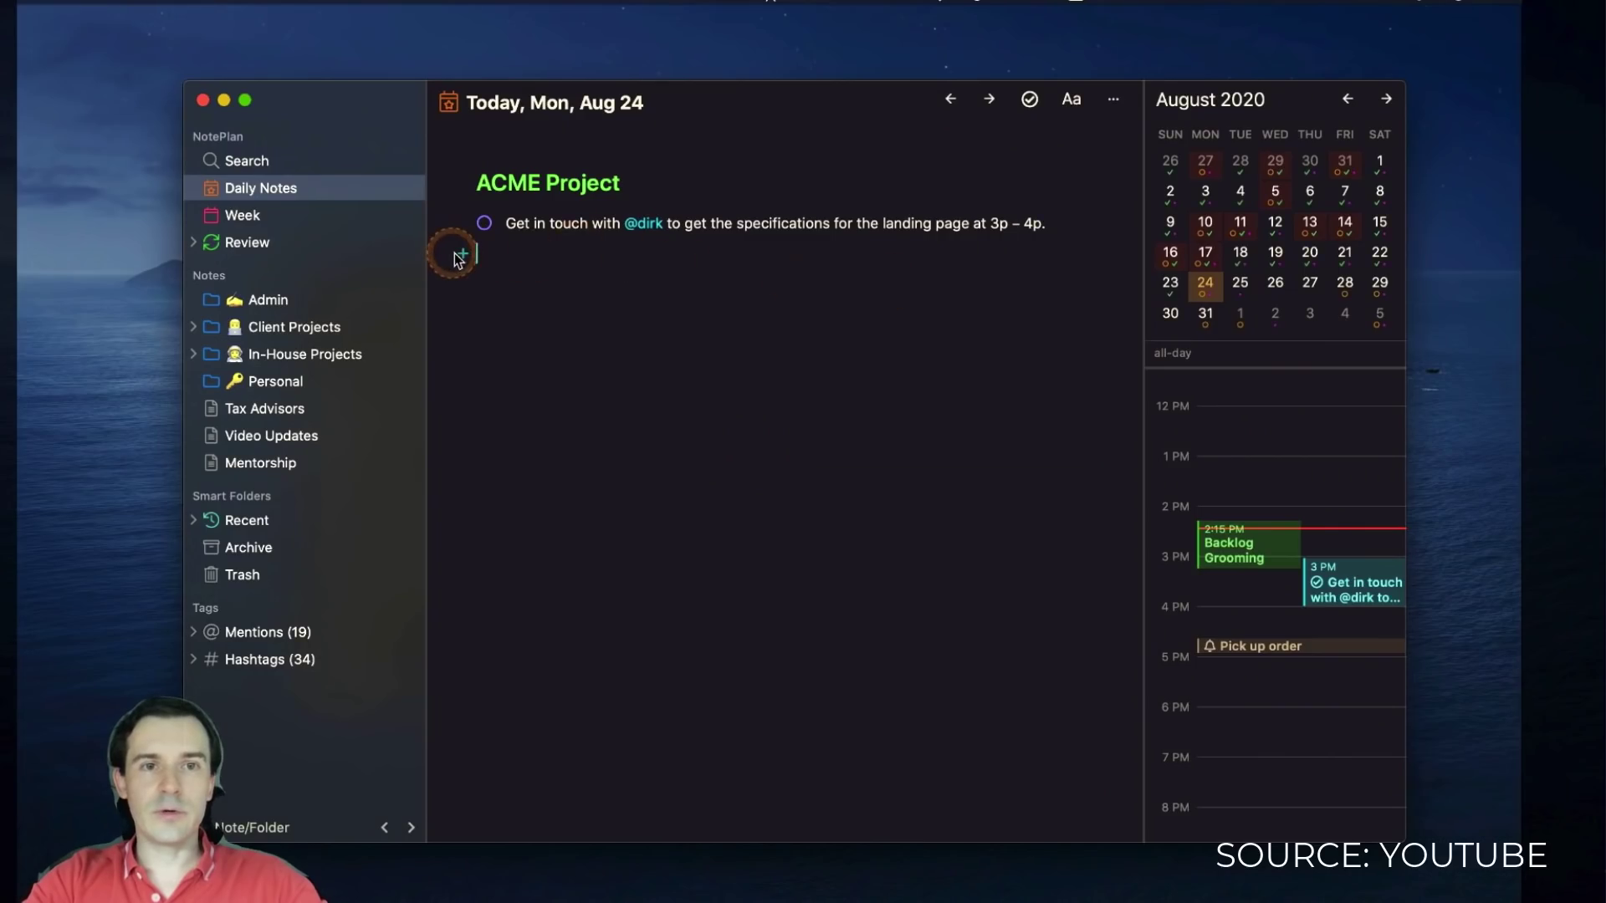
{"action": "left_click", "coordinate": [536, 429]}
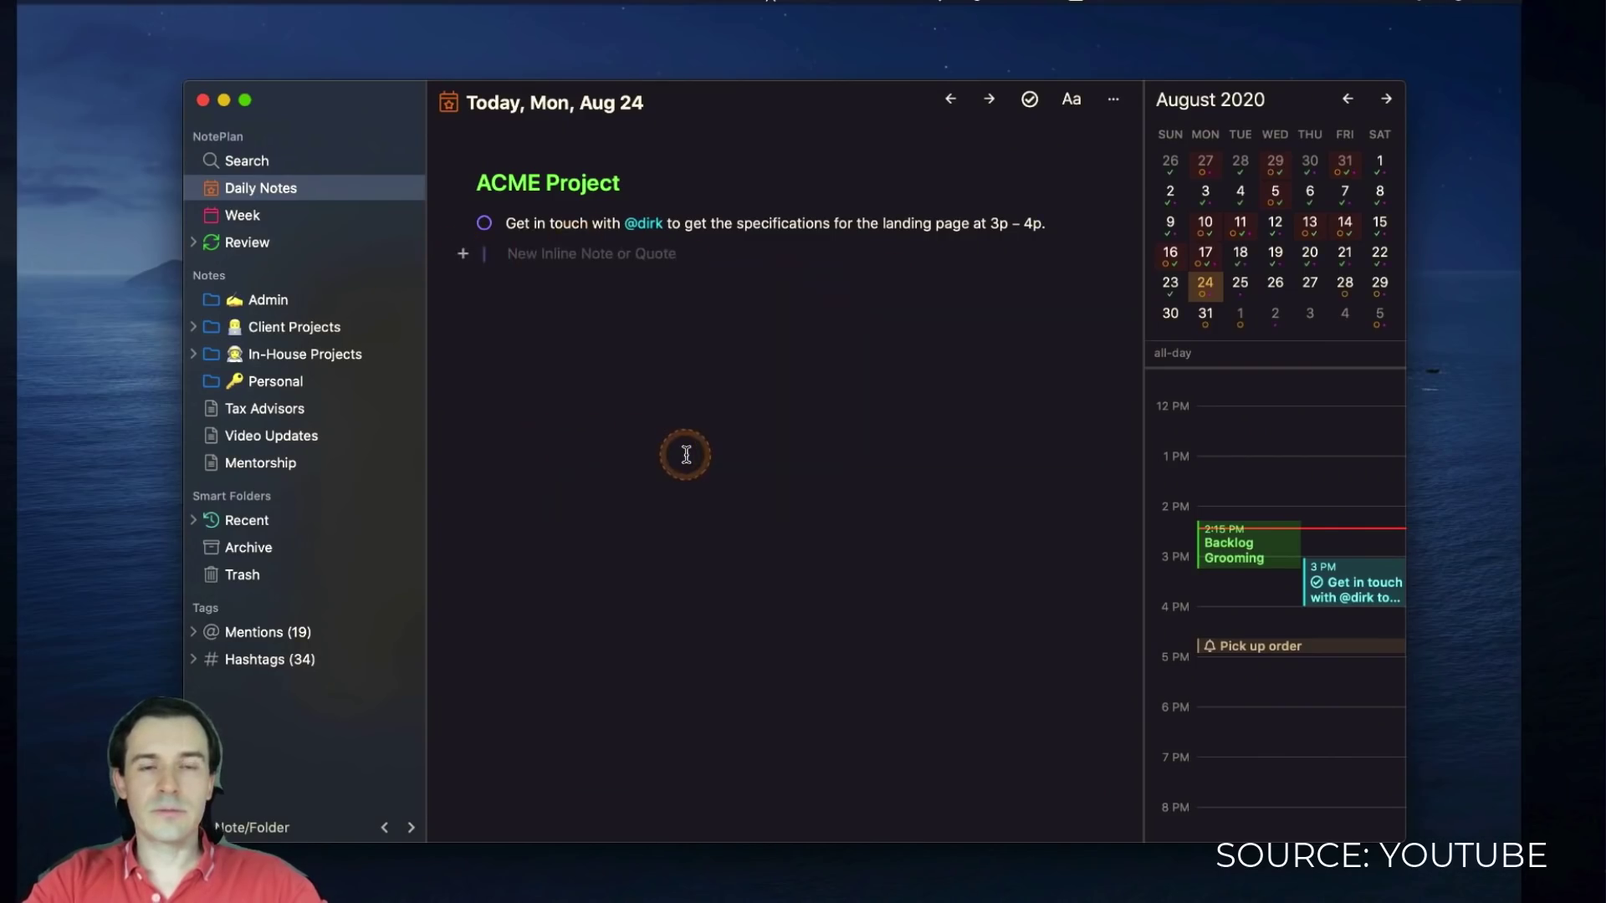
{"action": "type", "text": "We are running late on this! He asked me in the review meeting to reach out to him to get everything to get started."}
{"action": "left_click", "coordinate": [555, 266]}
{"action": "key", "text": "Tab"}
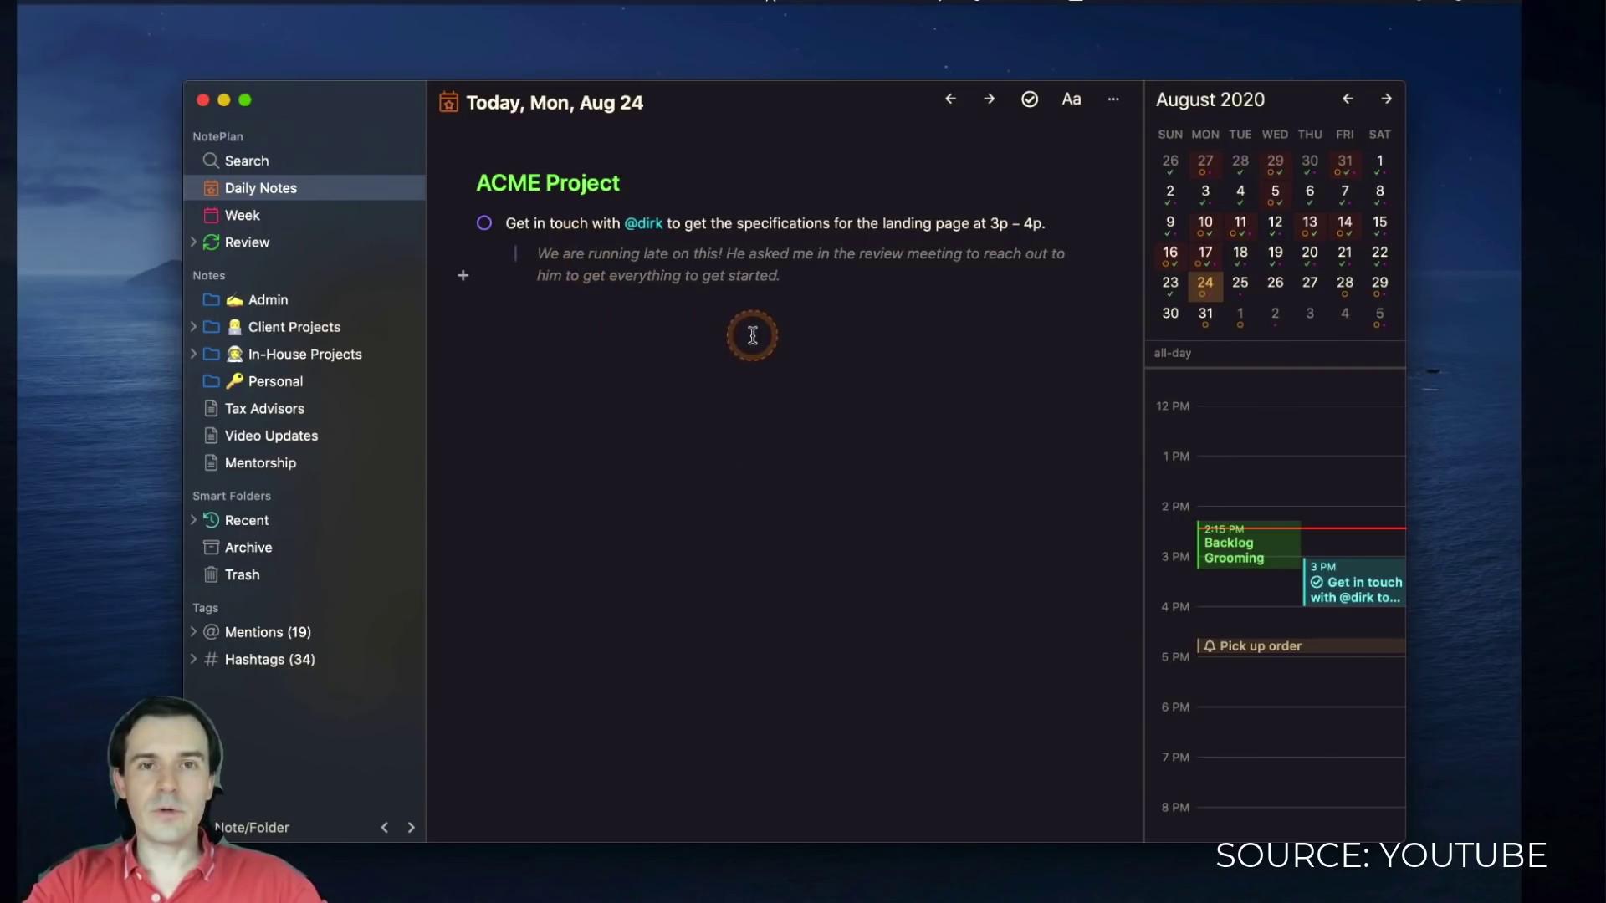
{"action": "left_click", "coordinate": [838, 284]}
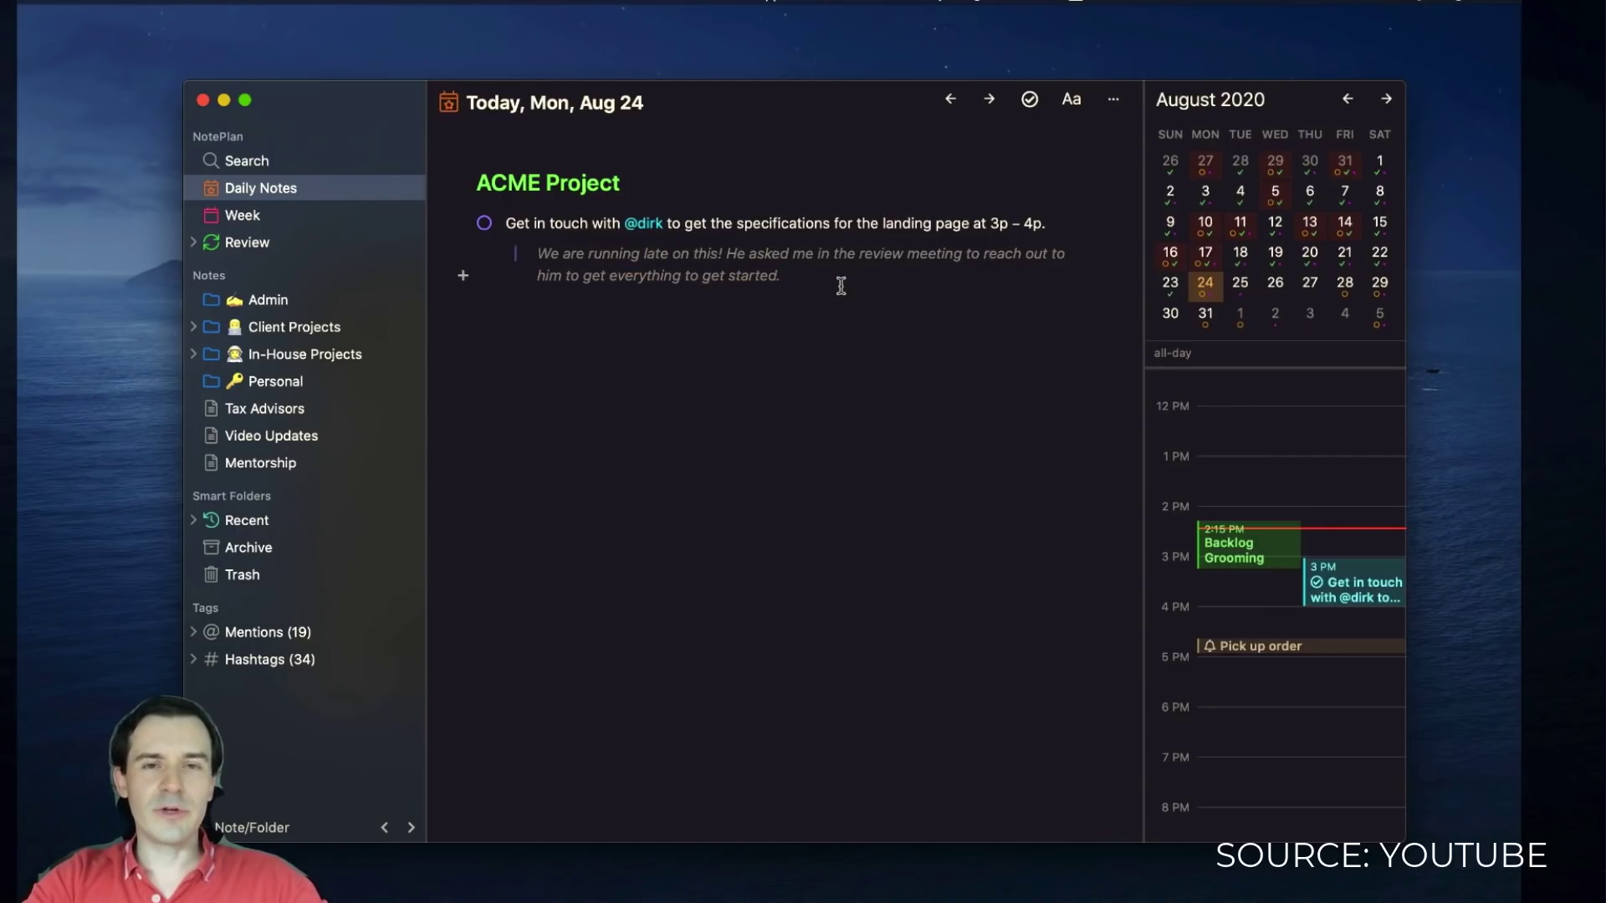
Step: Indent the Make a list task as a subtask, above the Update the ACME backlog task
{"action": "key", "text": "Return"}
{"action": "left_click", "coordinate": [753, 369]}
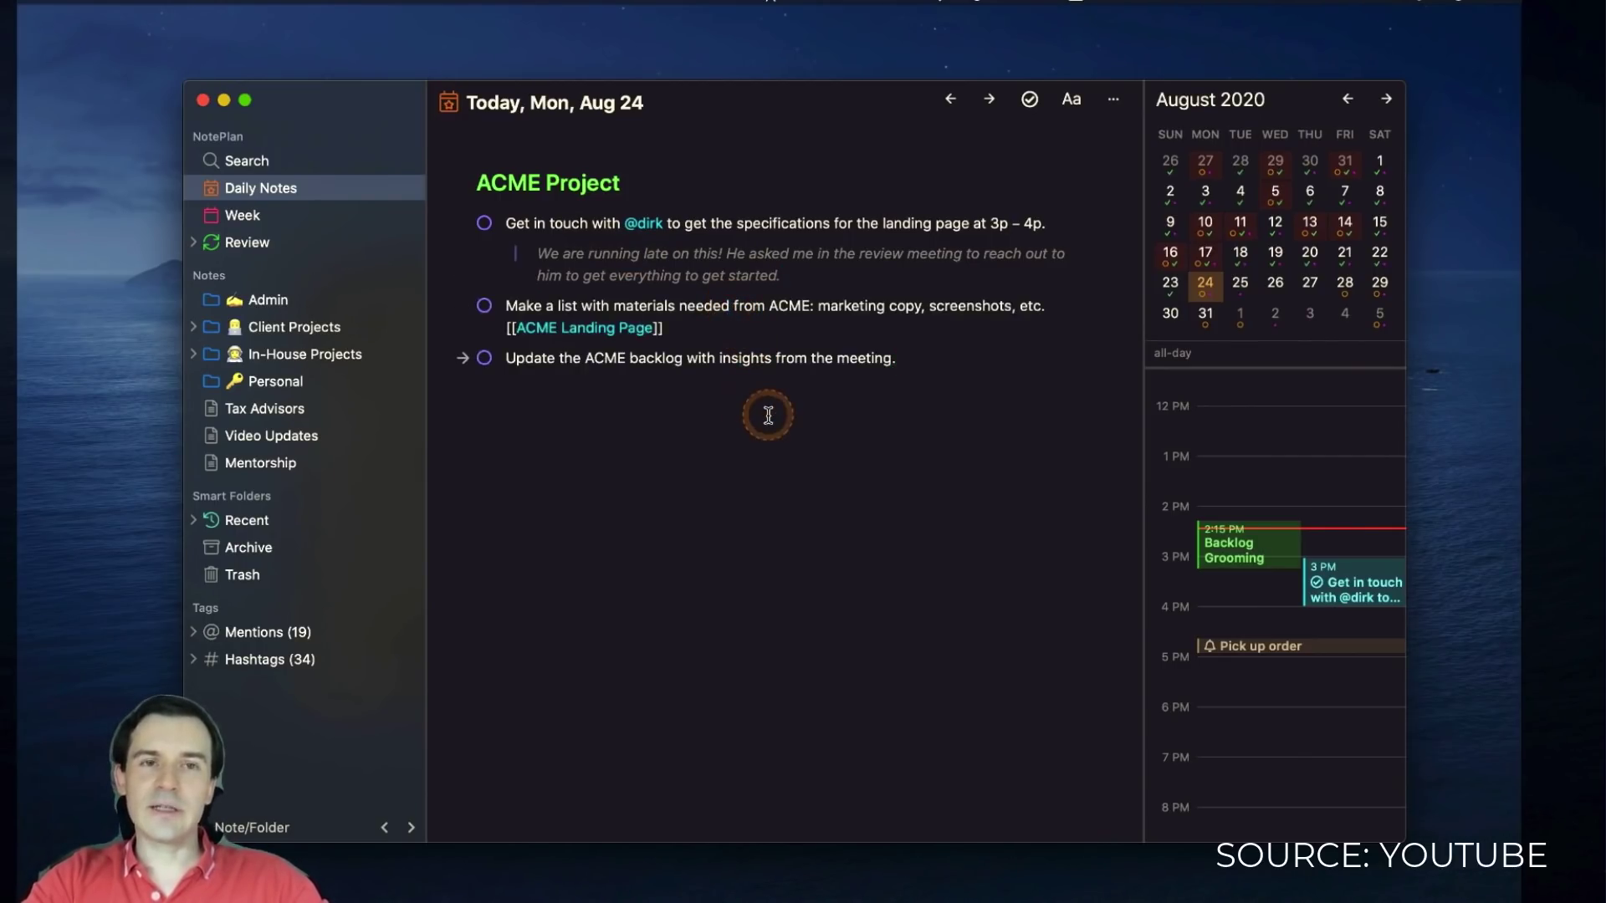
{"action": "key", "text": "Up"}
{"action": "key", "text": "Tab"}
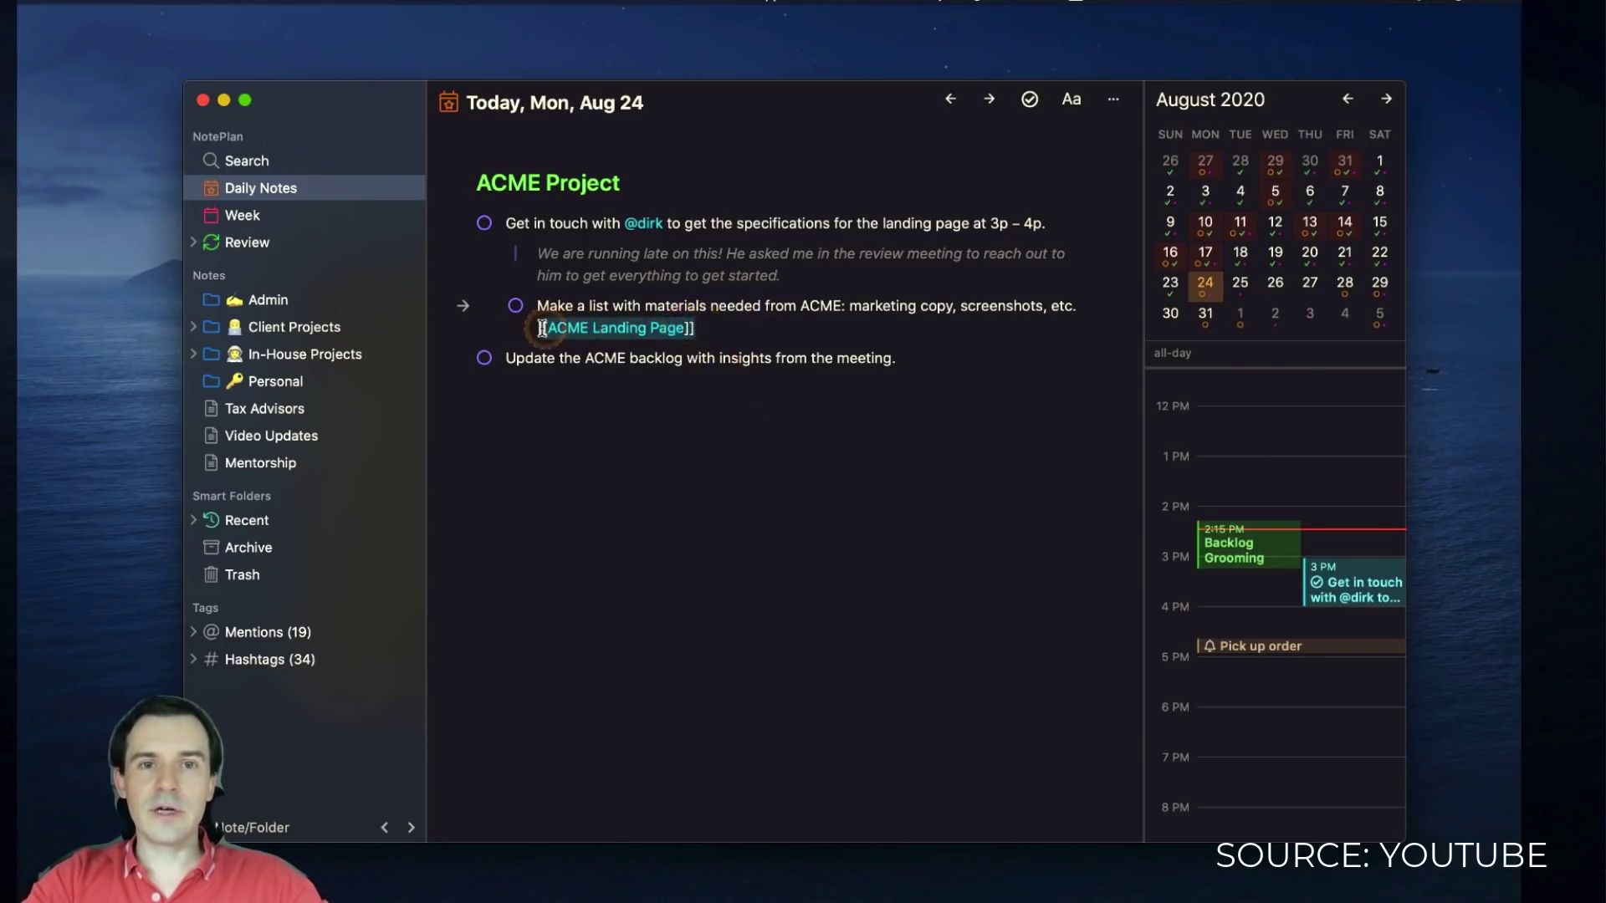
{"action": "left_click", "coordinate": [634, 420]}
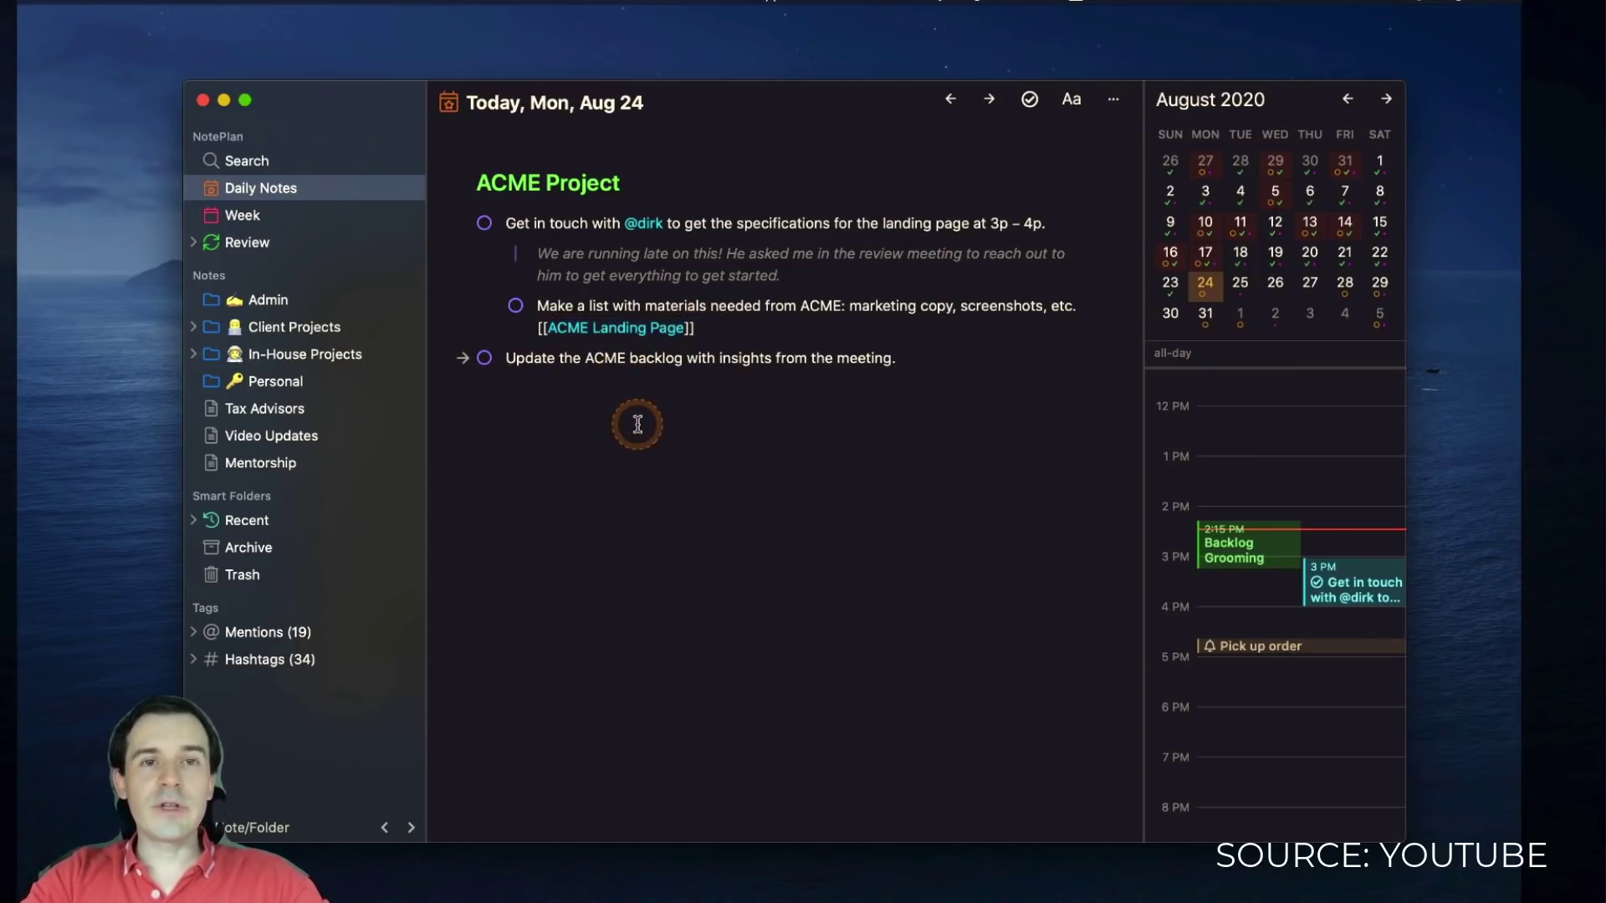
Step: Check off the first ACME Project task and its Make a list subtask, then compare Aug 25 and Aug 24
{"action": "left_click", "coordinate": [494, 227]}
{"action": "left_click", "coordinate": [483, 223]}
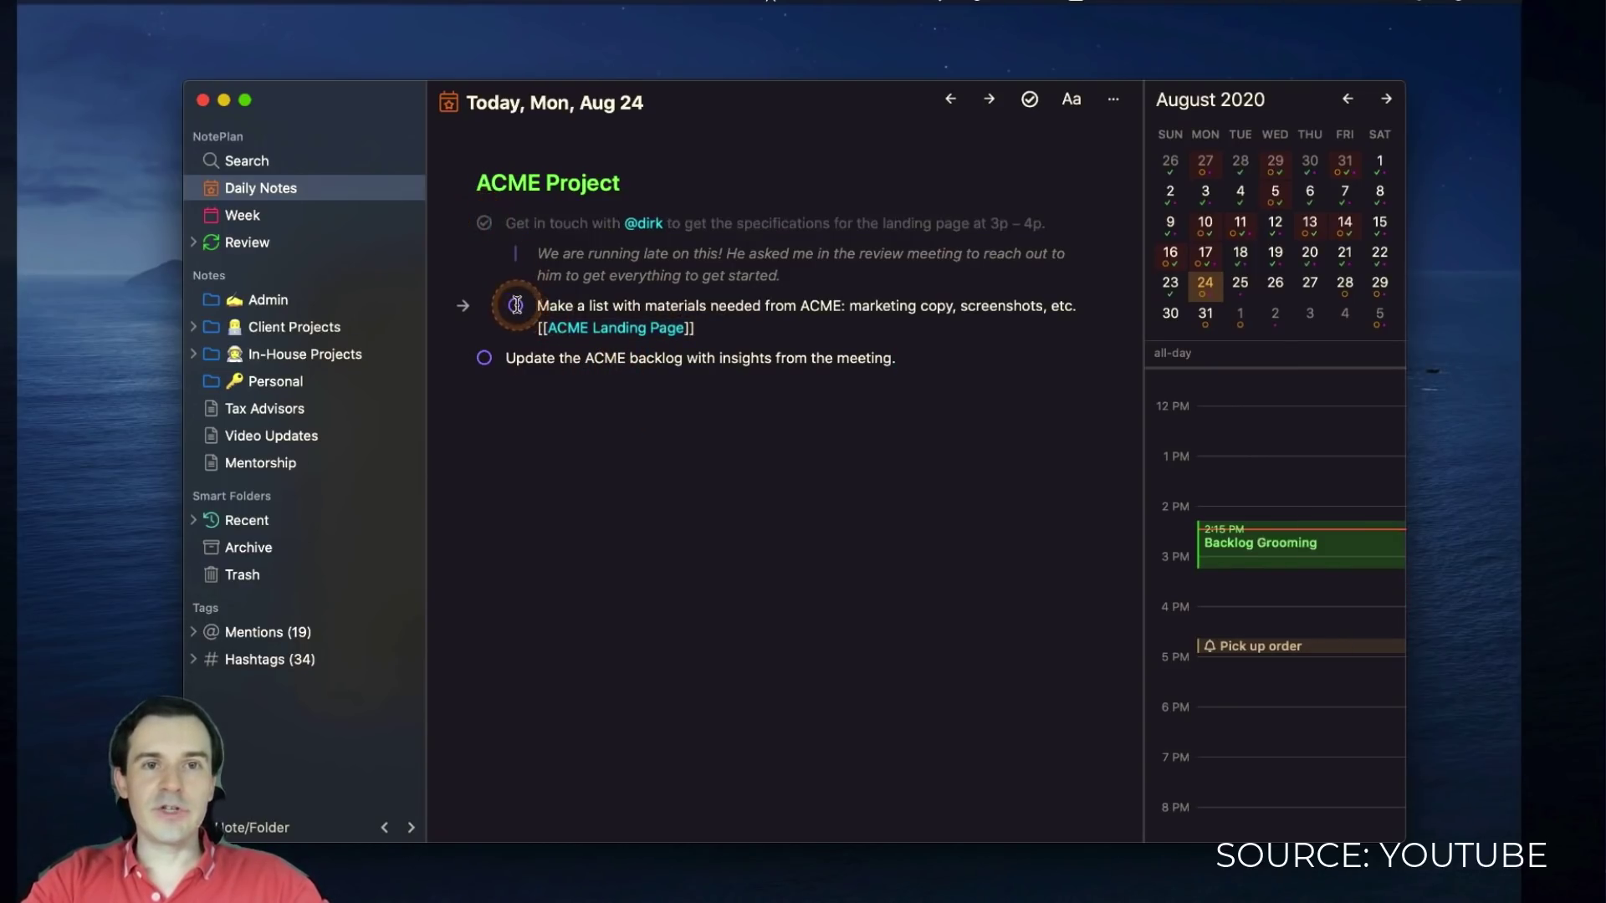
{"action": "left_click", "coordinate": [515, 306]}
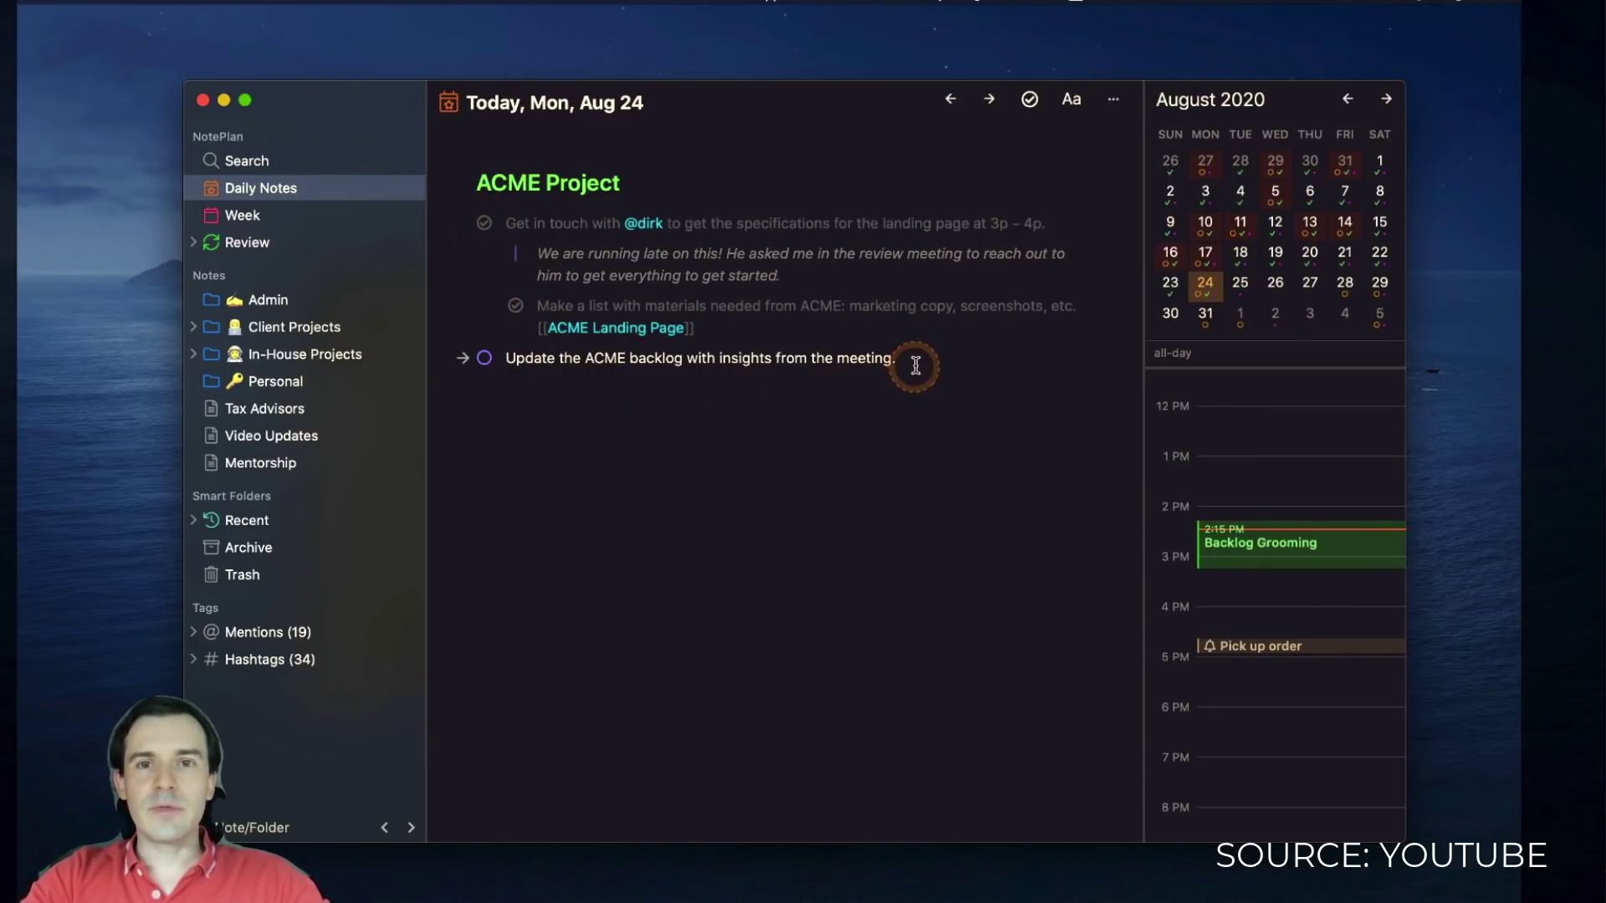
{"action": "left_click", "coordinate": [464, 358]}
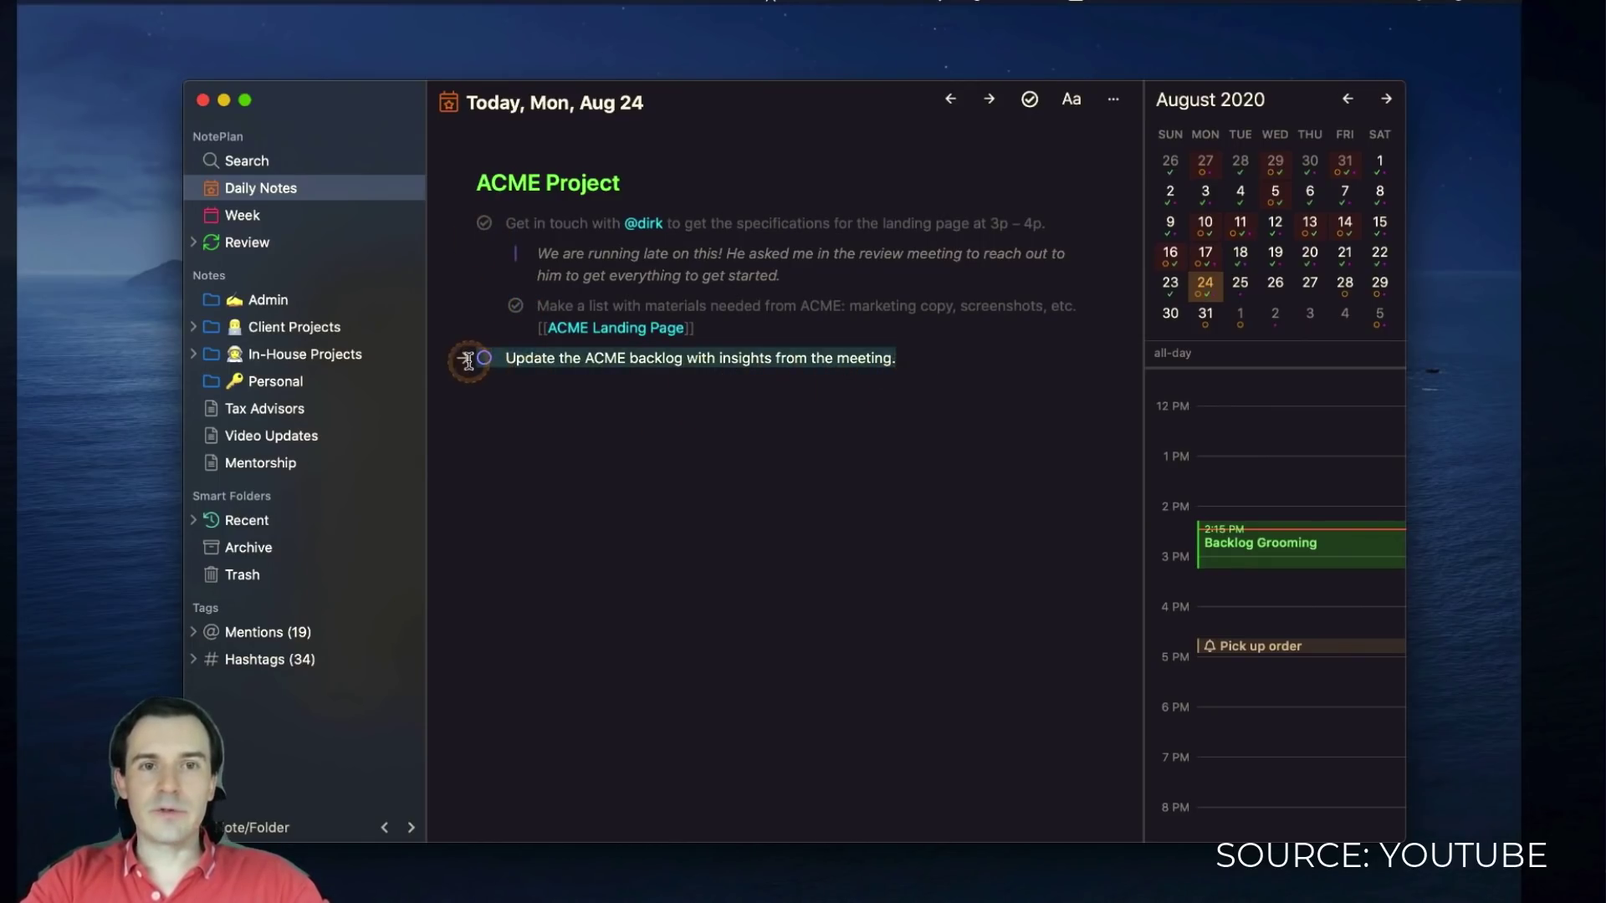
{"action": "left_click", "coordinate": [1245, 292]}
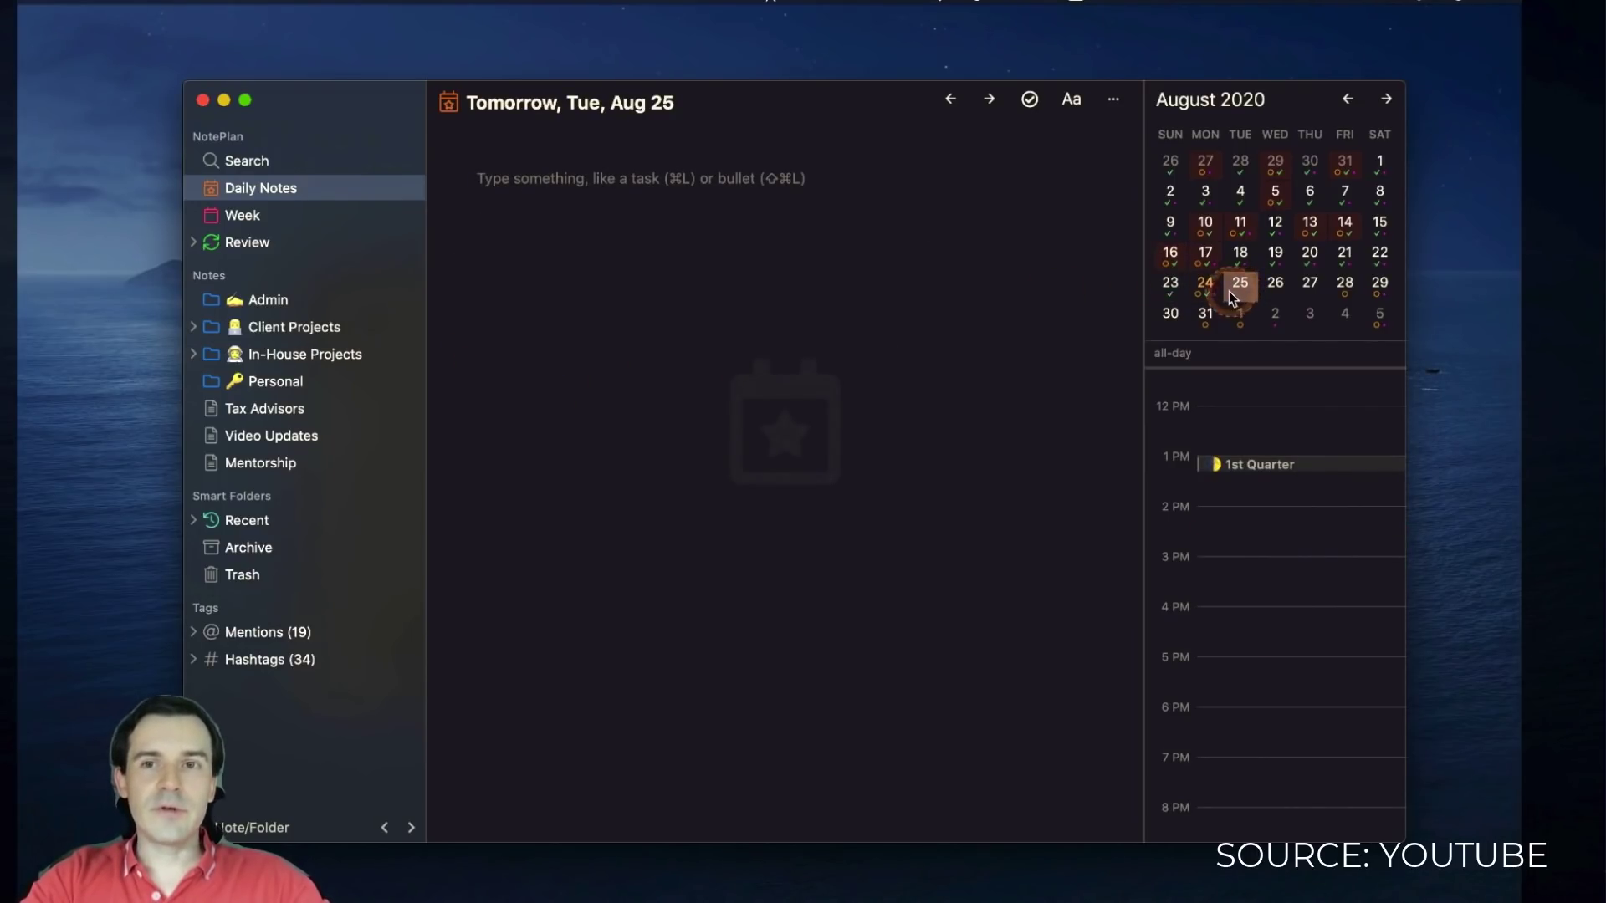
{"action": "left_click", "coordinate": [1204, 293]}
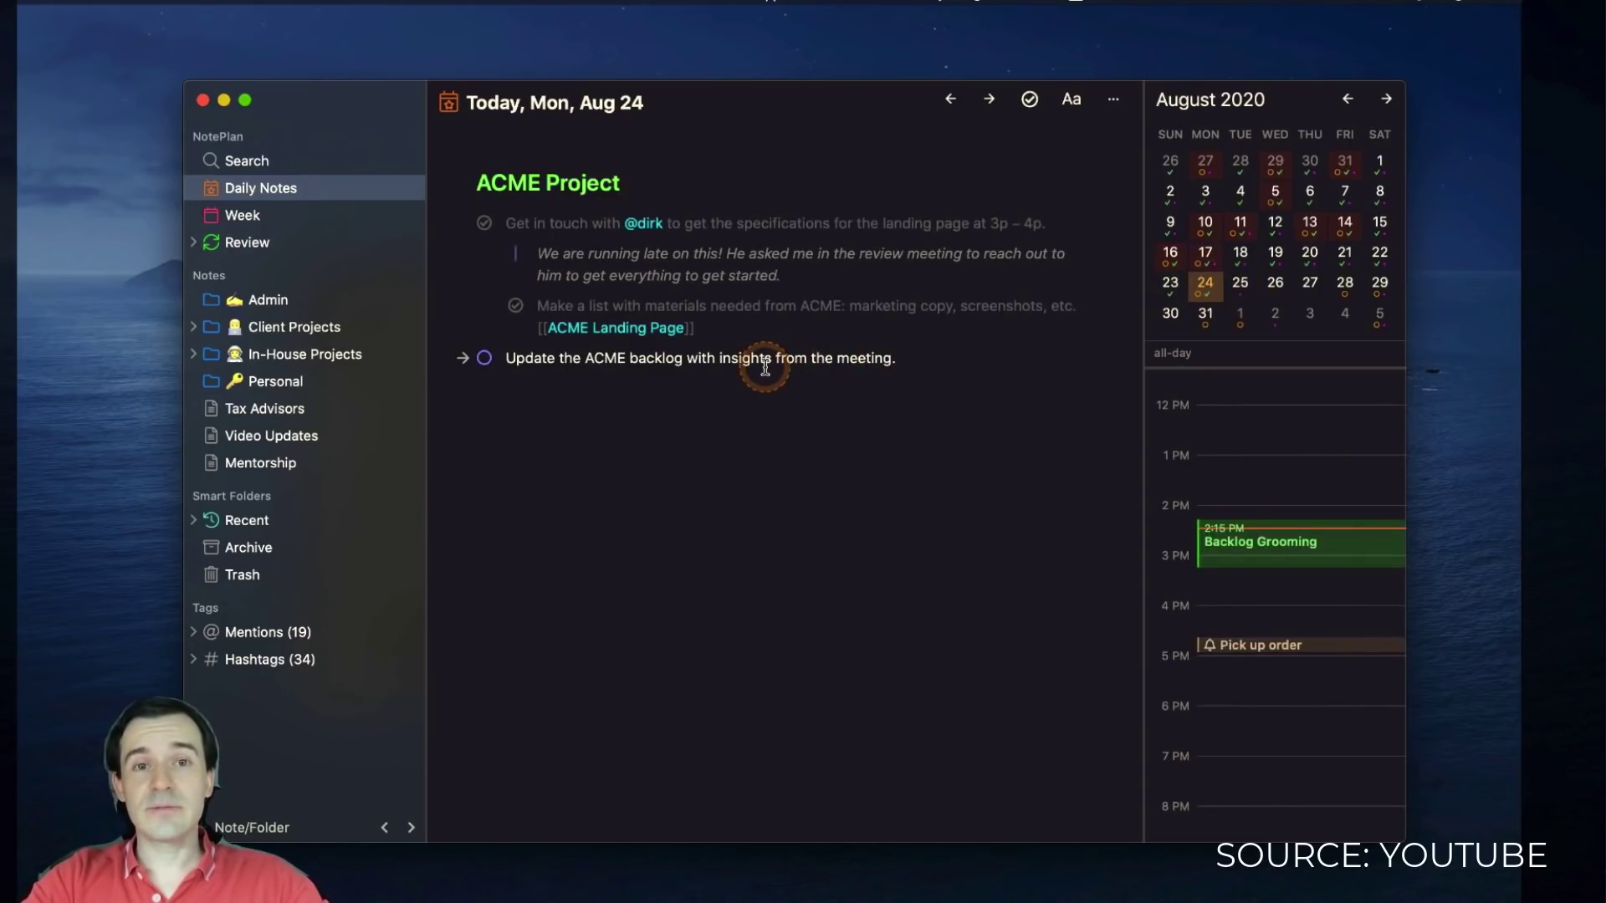
Step: Move the Update the ACME backlog task to tomorrow, undoing an accidental cancel first
{"action": "left_click", "coordinate": [465, 365]}
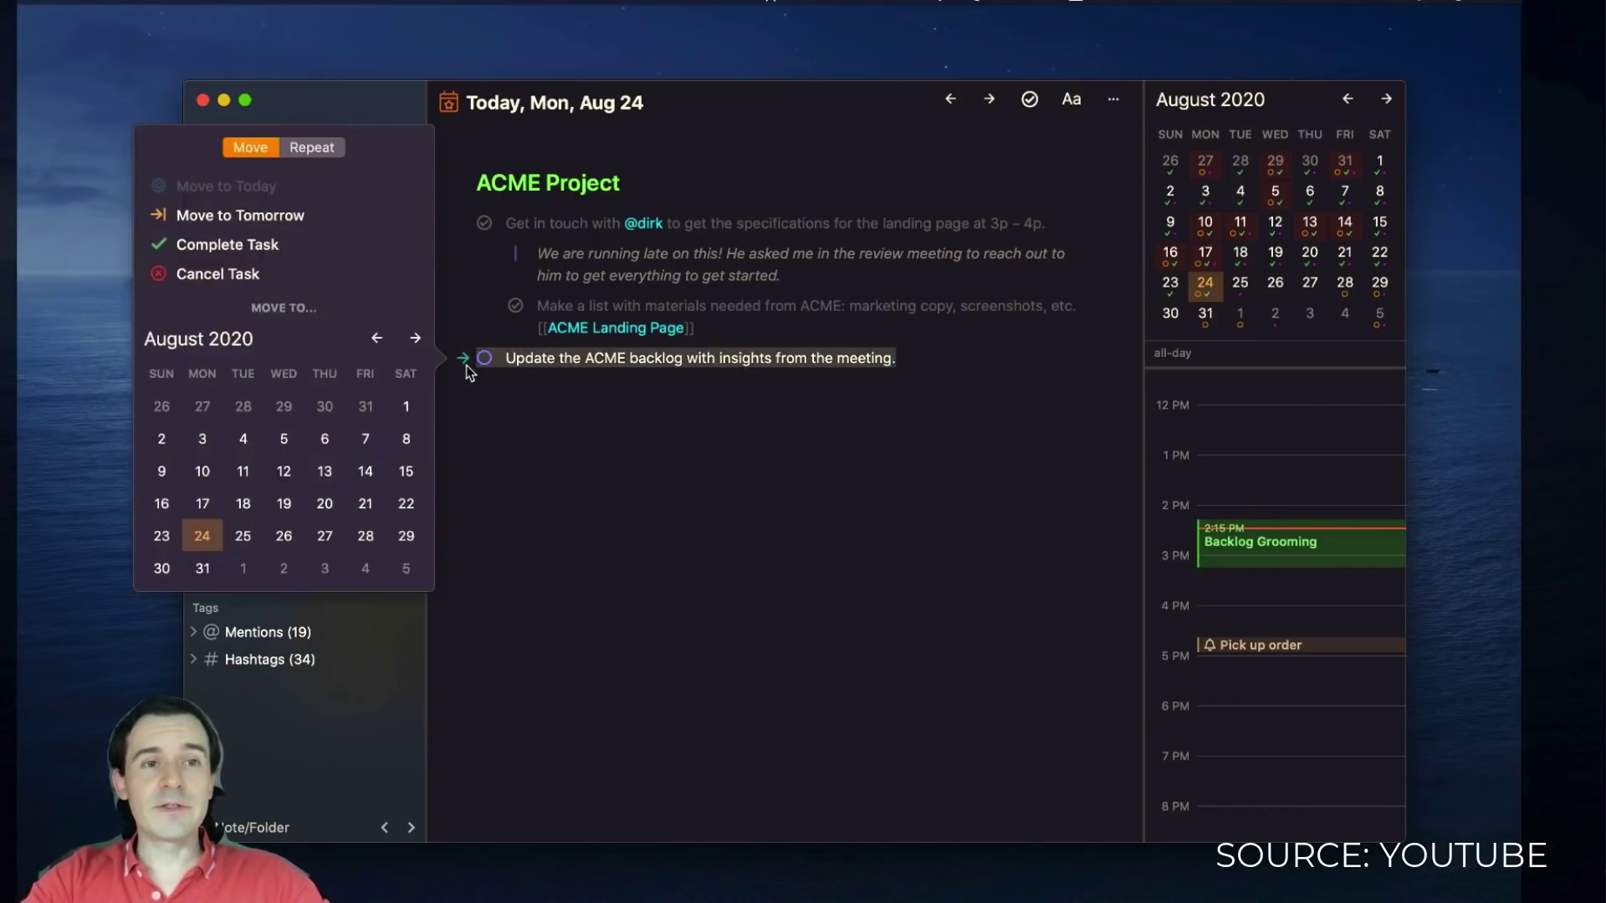
{"action": "left_click", "coordinate": [219, 274]}
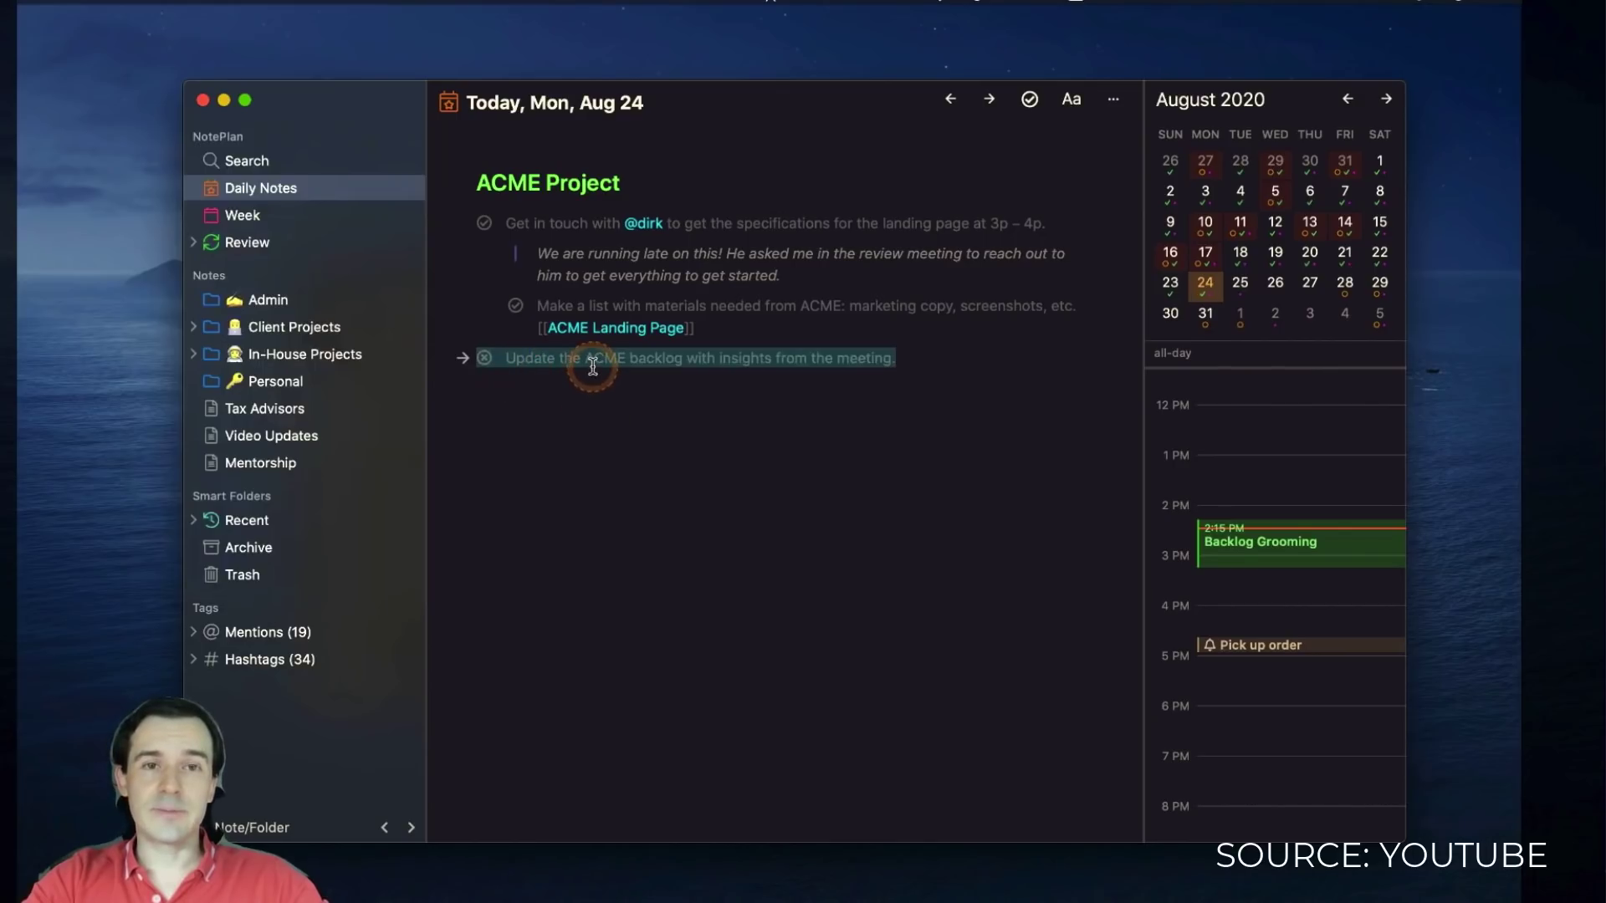
{"action": "key", "text": "super+z"}
{"action": "left_click", "coordinate": [465, 365]}
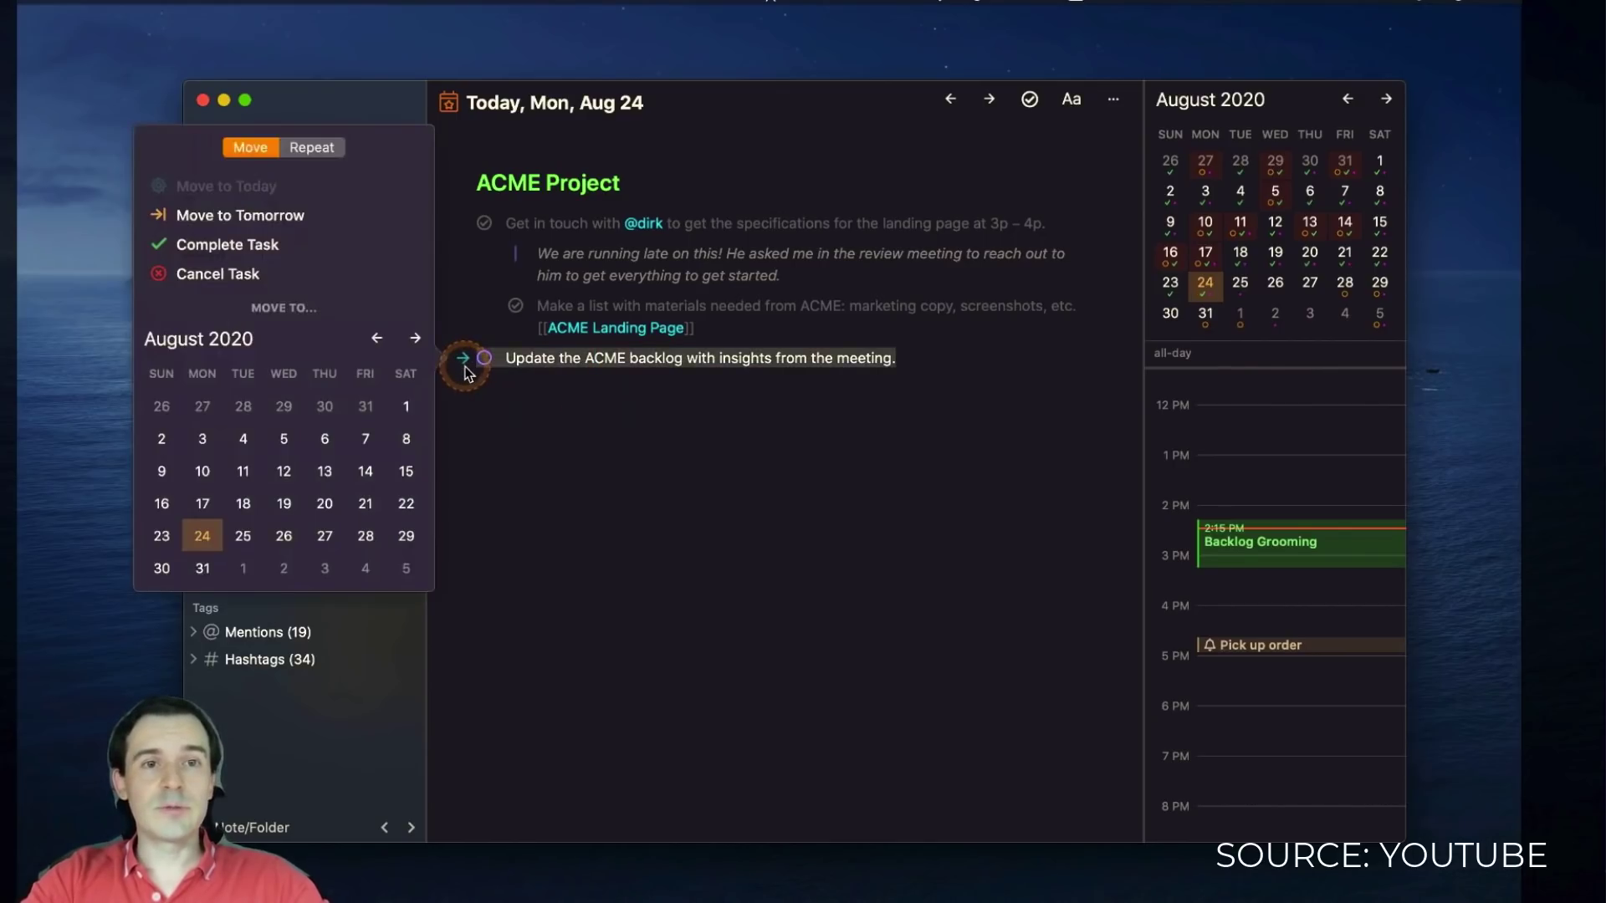
{"action": "left_click", "coordinate": [253, 219]}
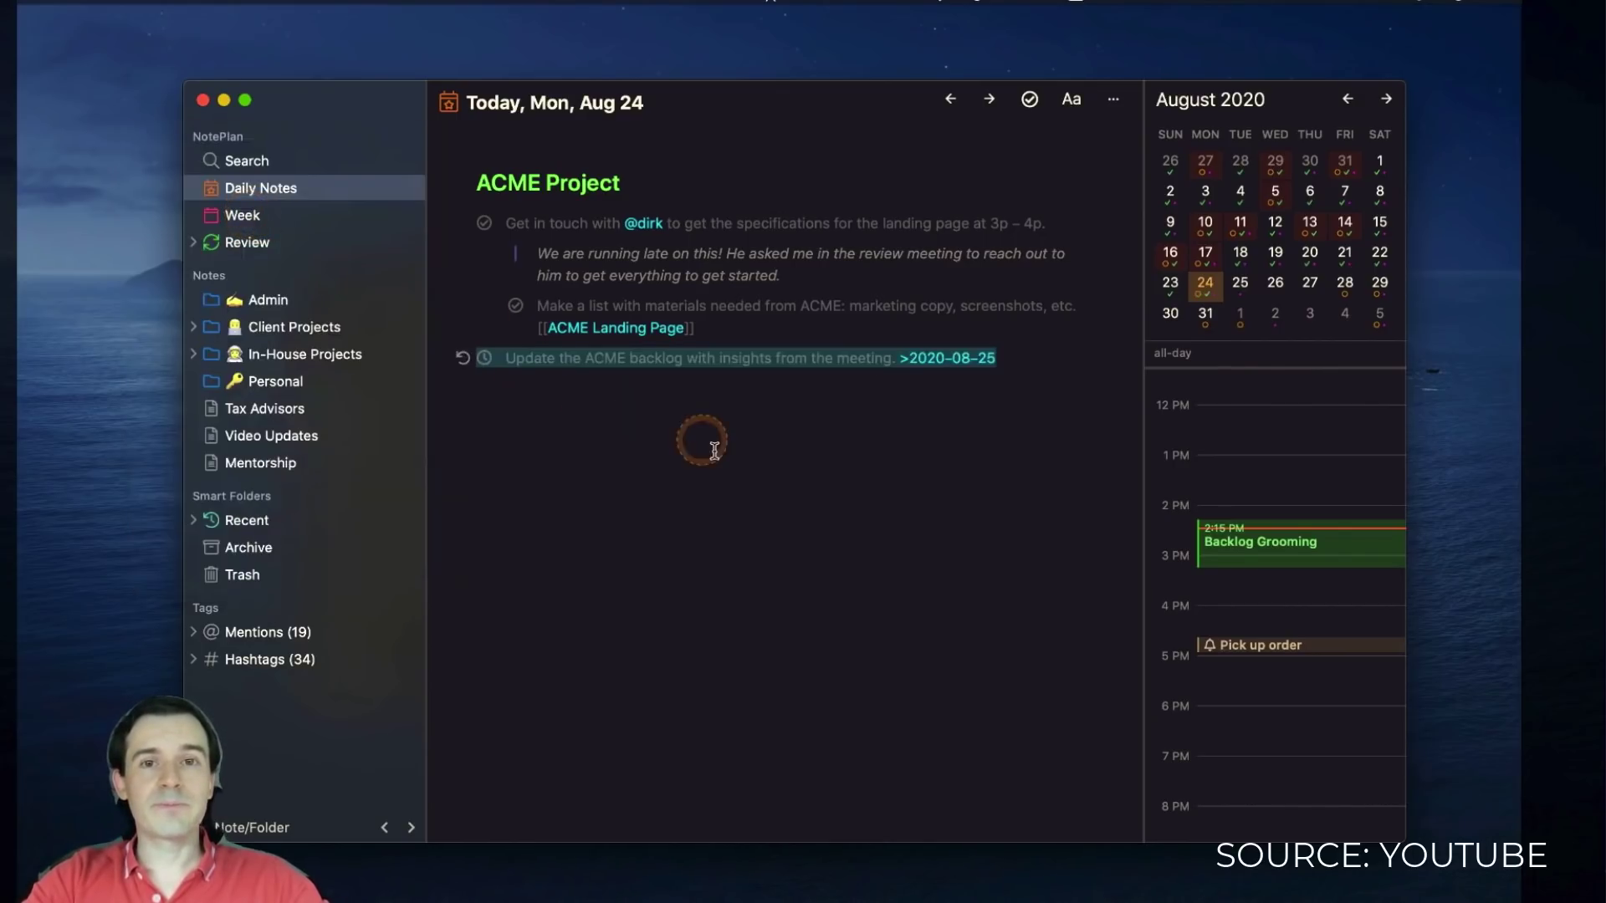
Step: Follow the >2020-08-25 link, then browse the Aug 26 and 27 notes and return to Aug 25
{"action": "left_click", "coordinate": [956, 362]}
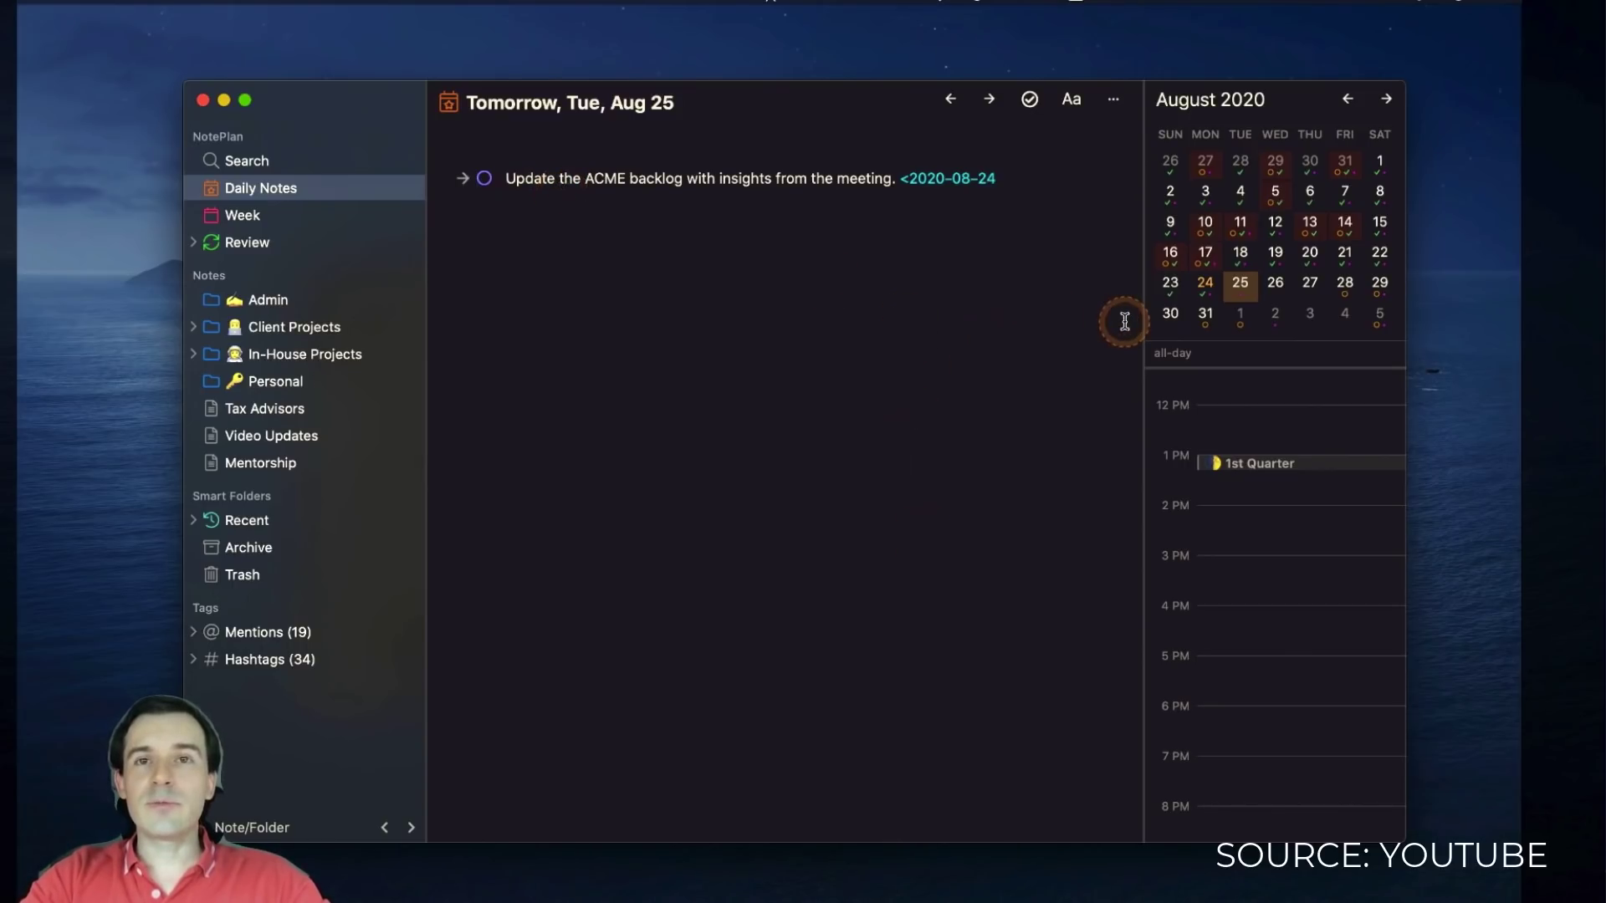
{"action": "left_click", "coordinate": [1277, 294]}
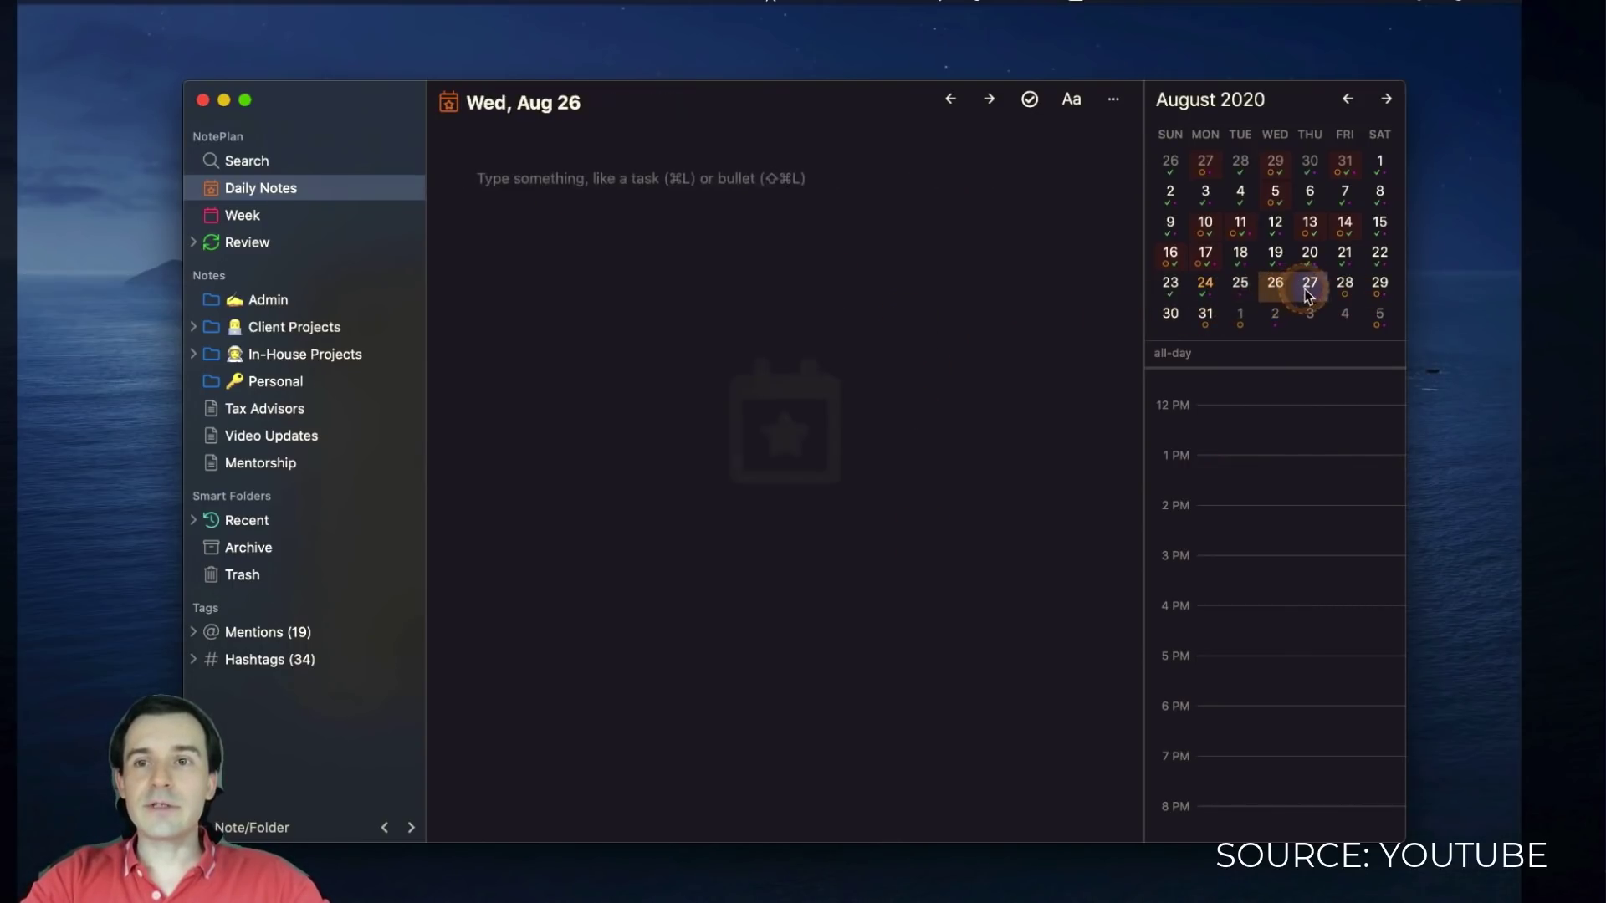
{"action": "left_click", "coordinate": [1315, 293]}
{"action": "left_click", "coordinate": [1280, 290]}
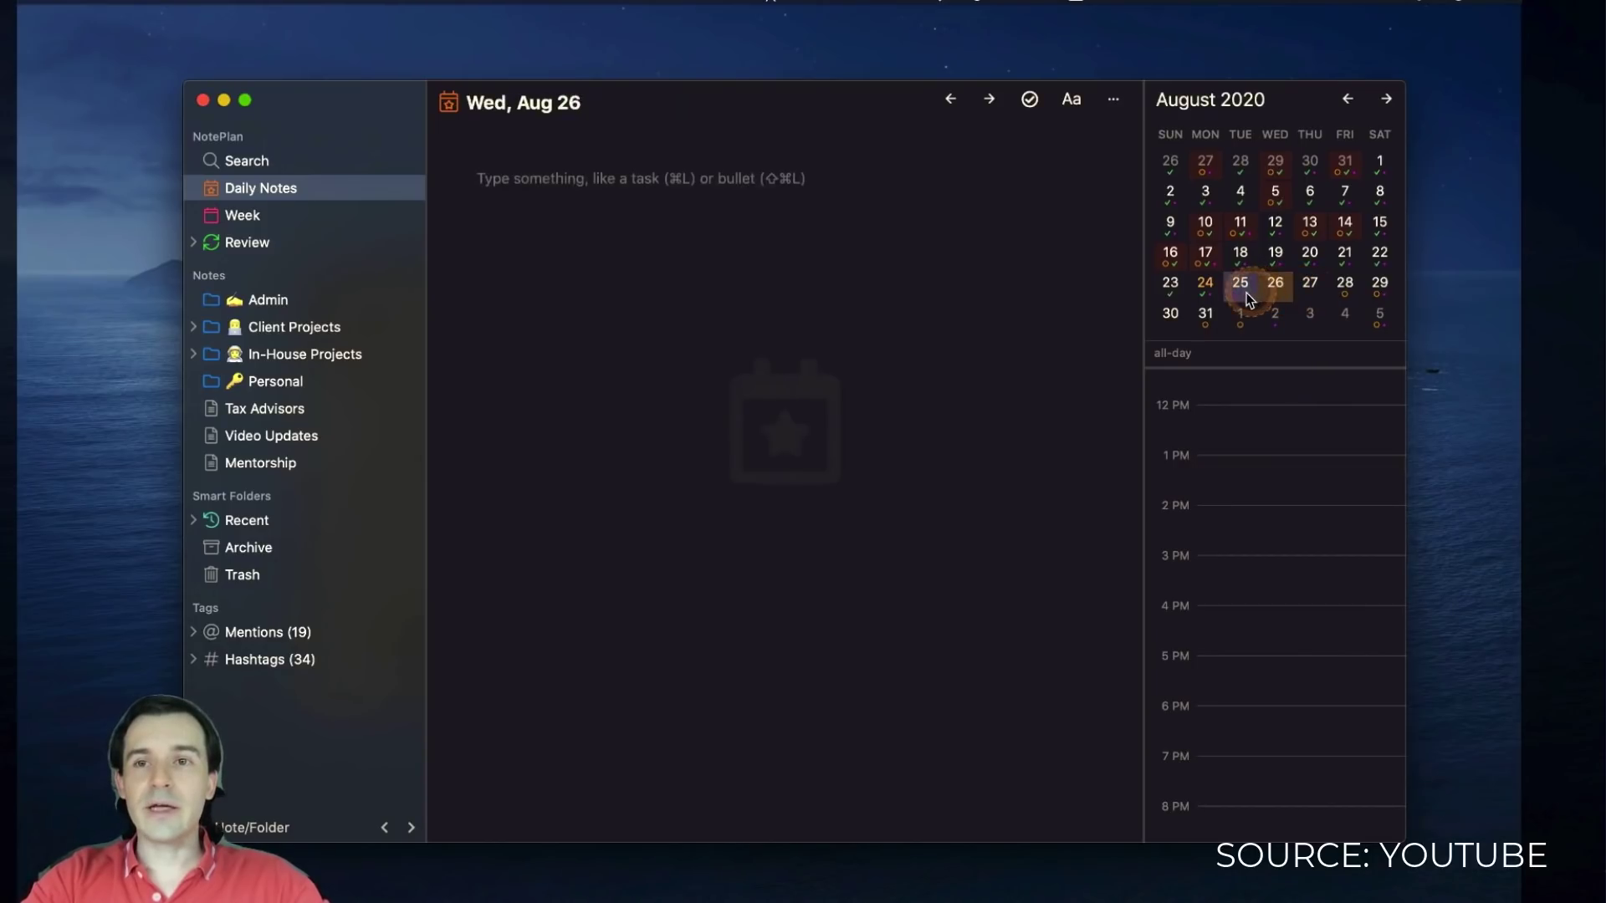